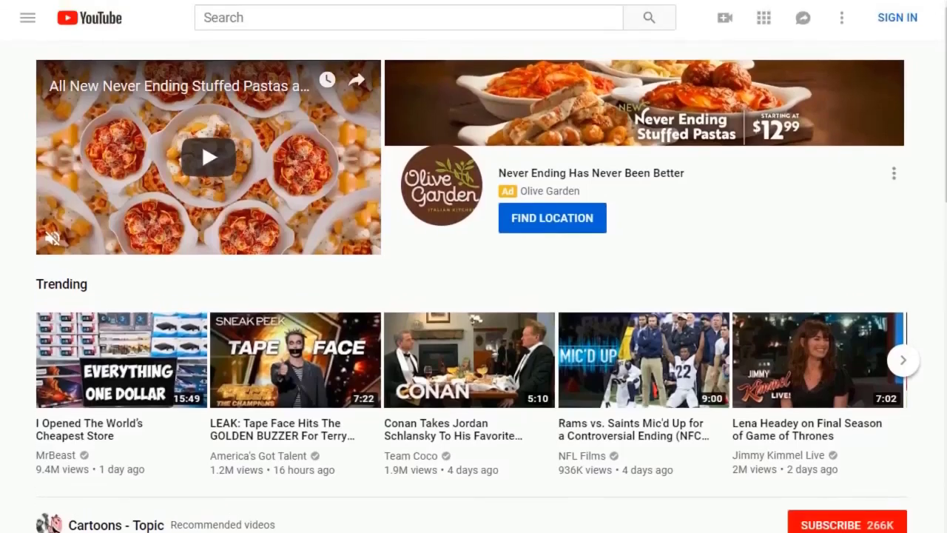
# Search YouTube for "instant pot".
pyautogui.click(224, 23)
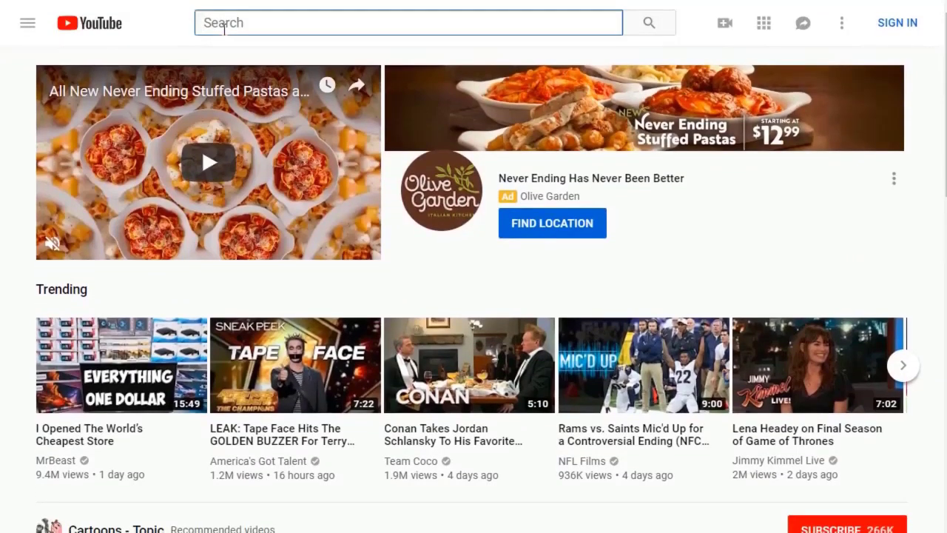
pyautogui.write('instant pot')
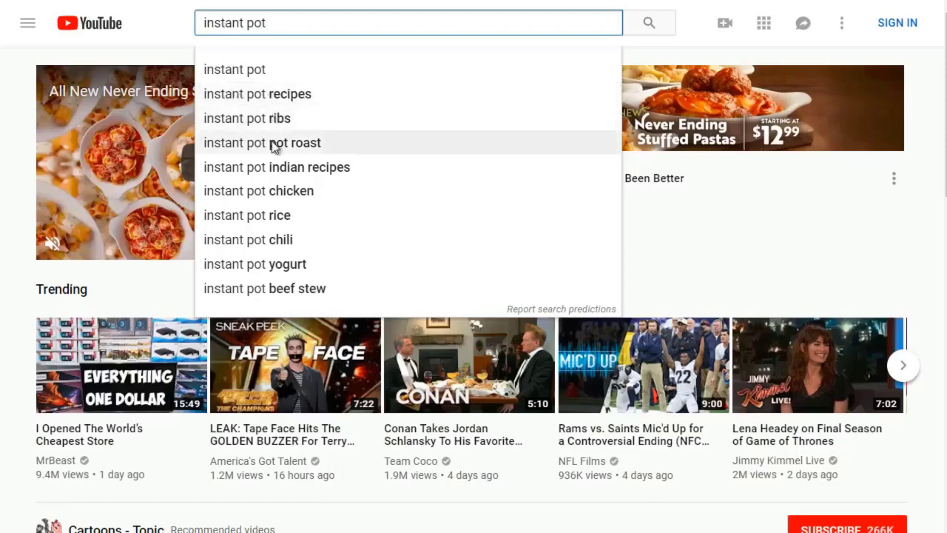
pyautogui.click(268, 69)
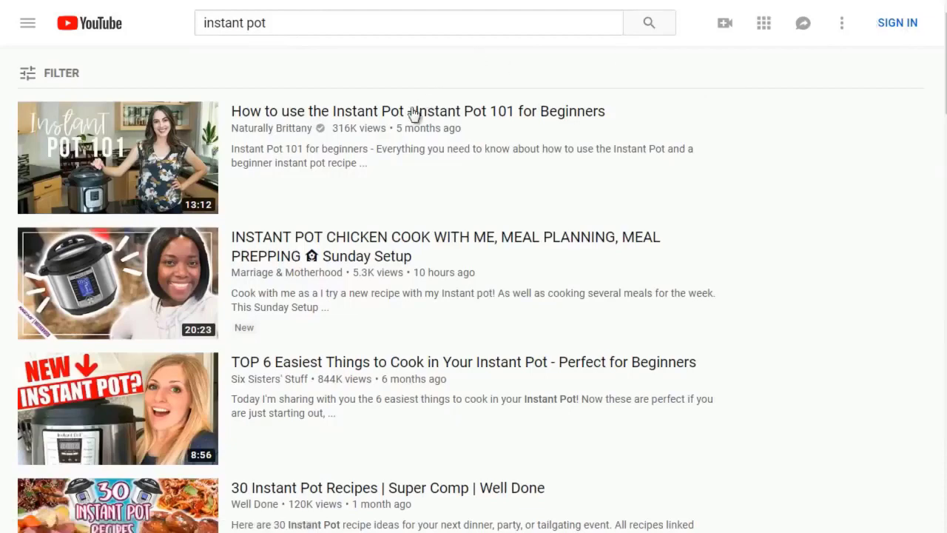
# Open the first three "instant pot" search results in separate new tabs.
pyautogui.moveTo(381, 124)
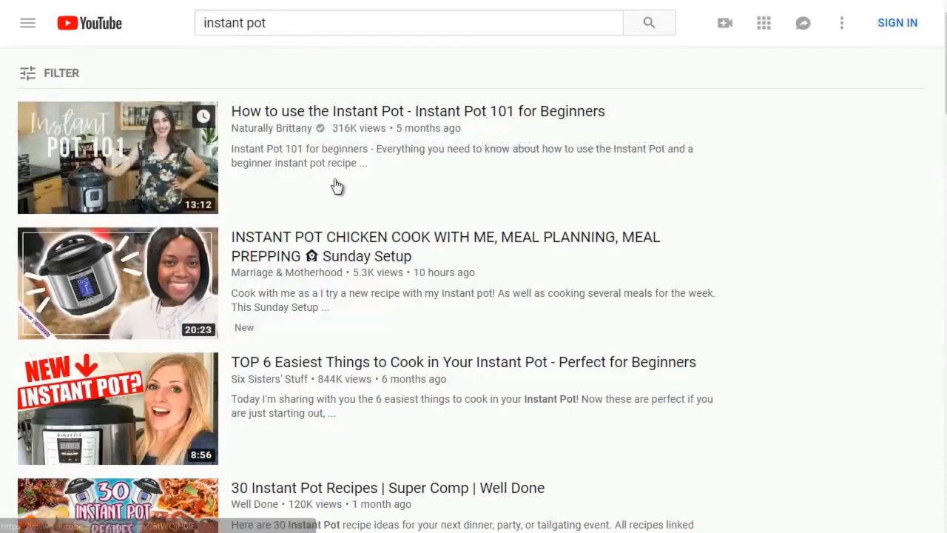
pyautogui.moveTo(333, 243)
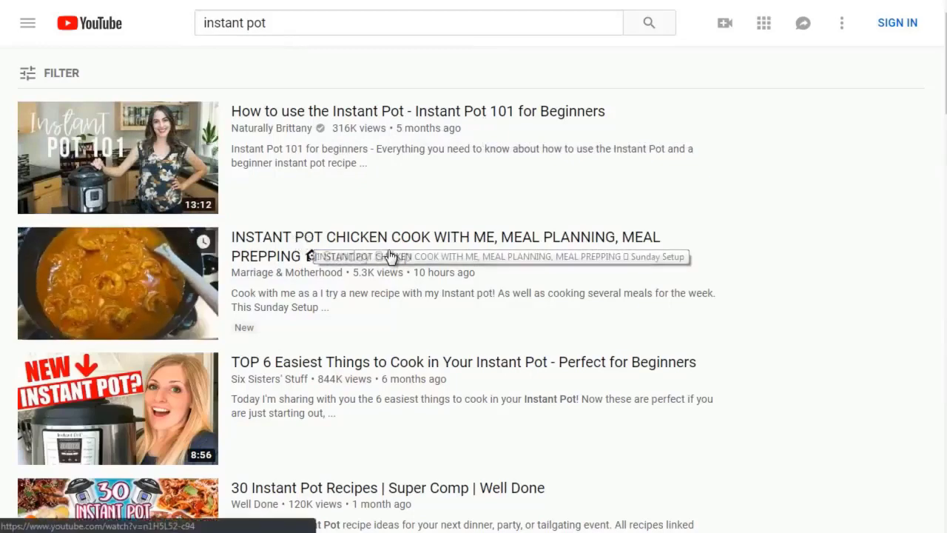
pyautogui.scroll(-3, 391, 256)
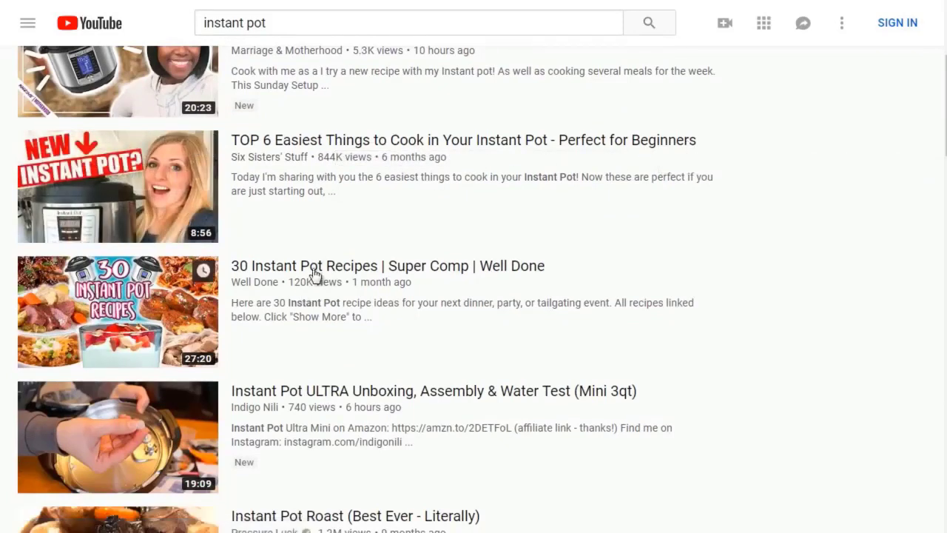
pyautogui.scroll(3, 314, 273)
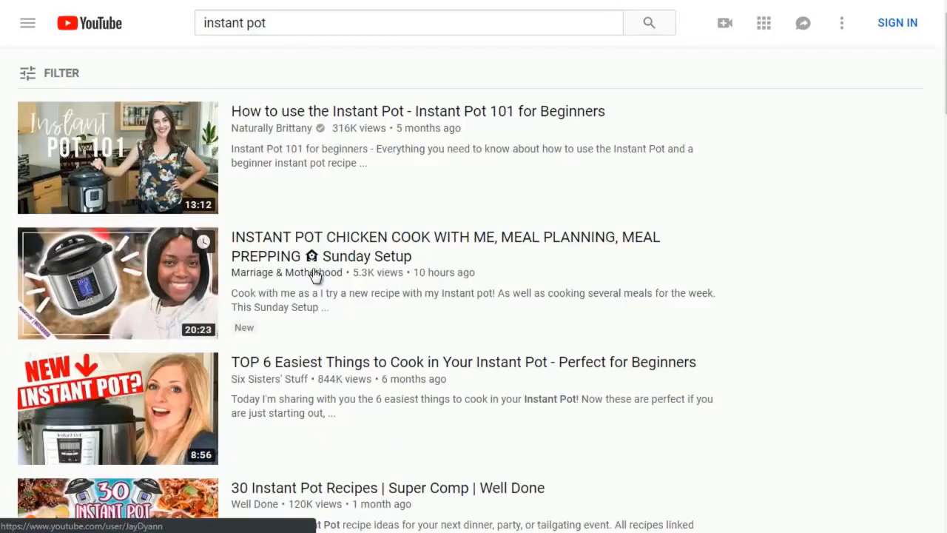
pyautogui.scroll(-1, 313, 274)
pyautogui.scroll(1, 312, 273)
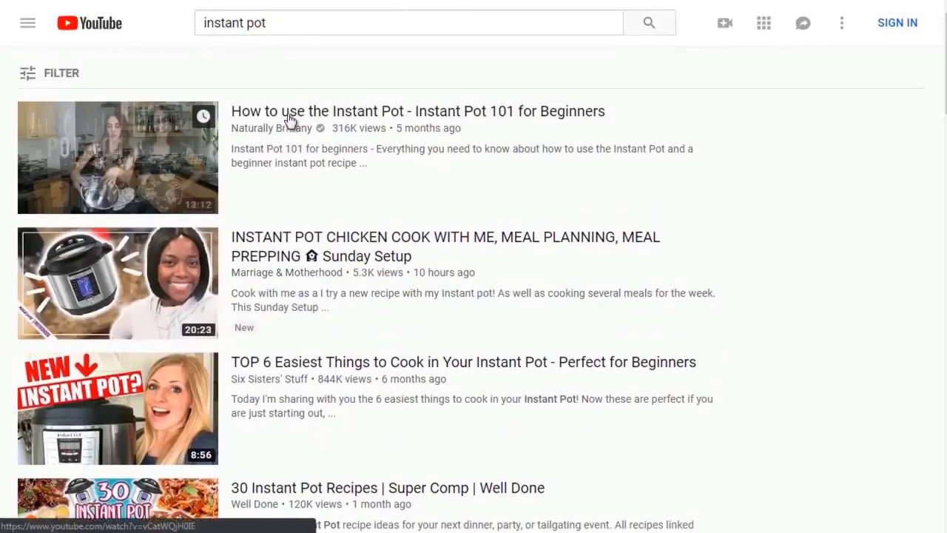
pyautogui.rightClick(290, 119)
pyautogui.click(312, 128)
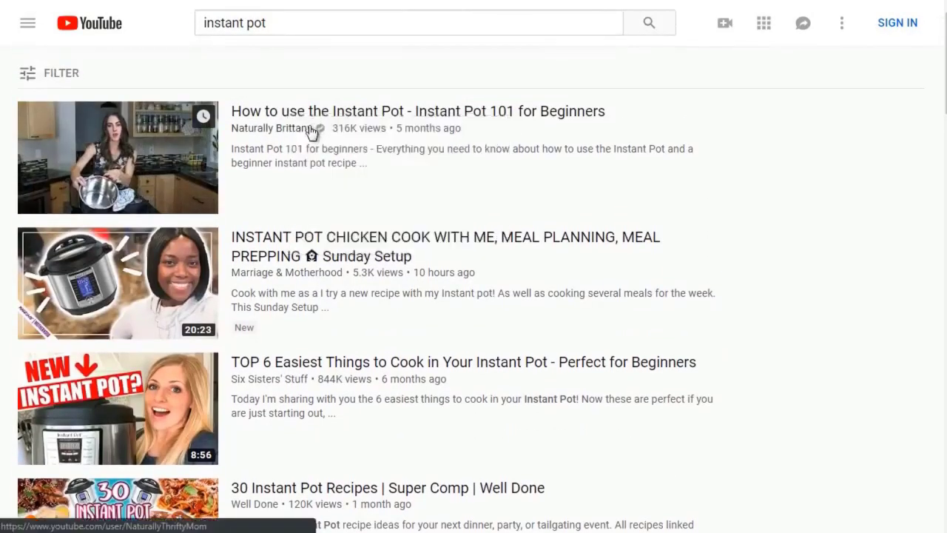
pyautogui.rightClick(300, 245)
pyautogui.click(305, 252)
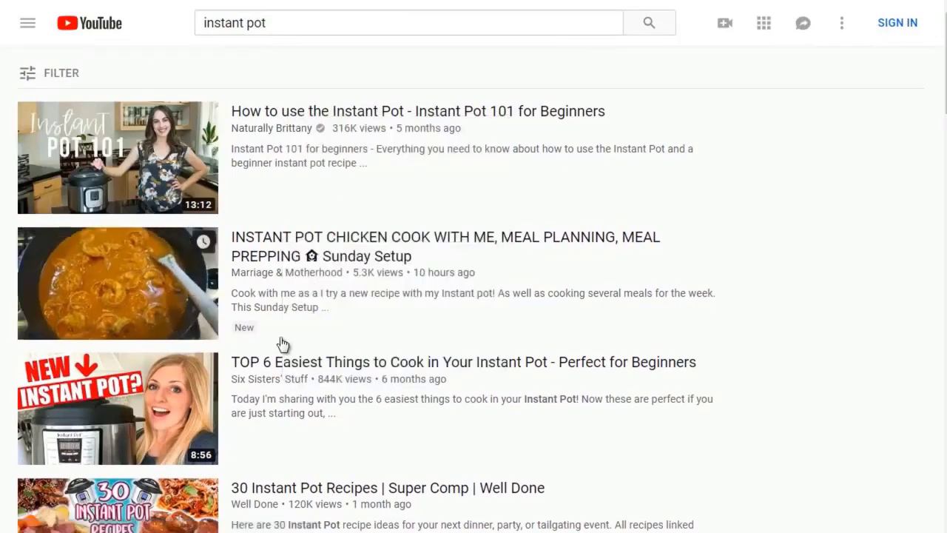
pyautogui.rightClick(295, 363)
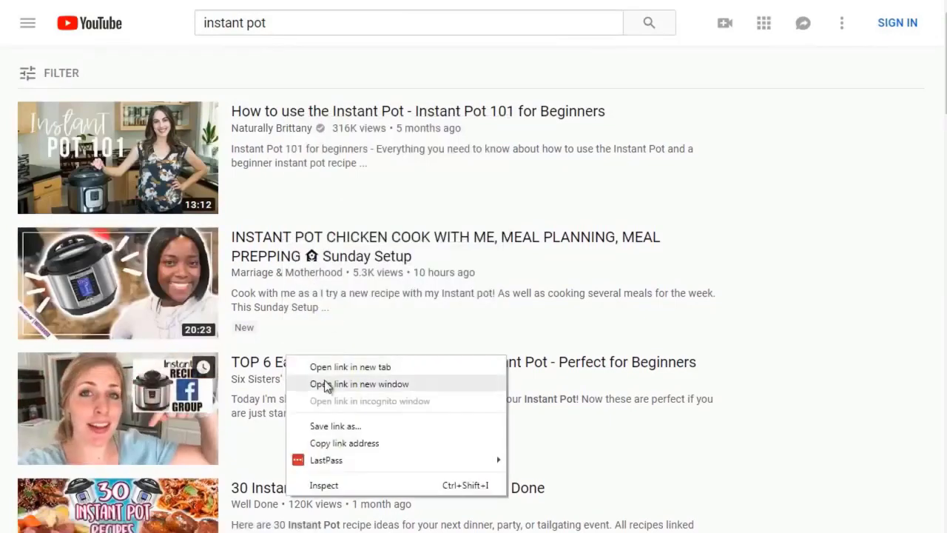
pyautogui.click(325, 366)
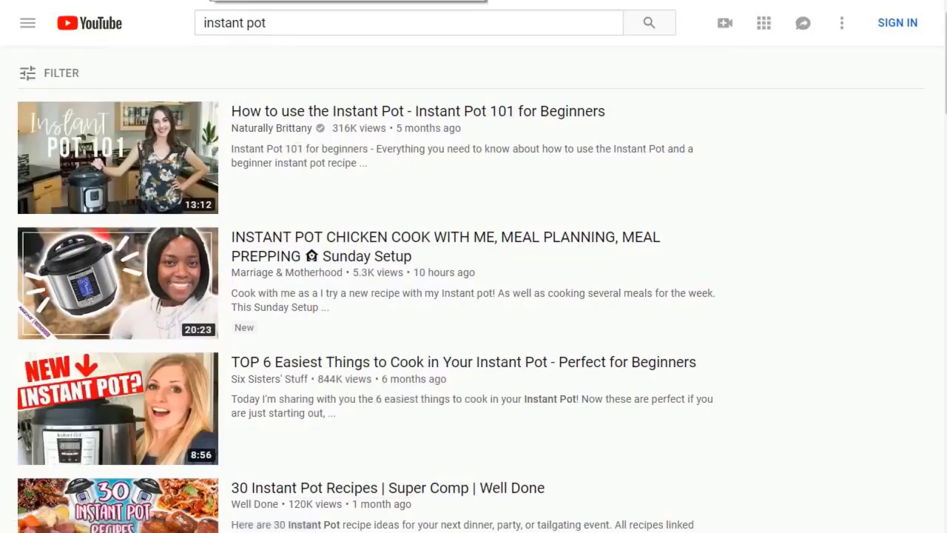
# Switch to the opened video "How to use the Instant Pot - Instant Pot 101 for Beginners", and mute and pause it.
pyautogui.click(210, 1)
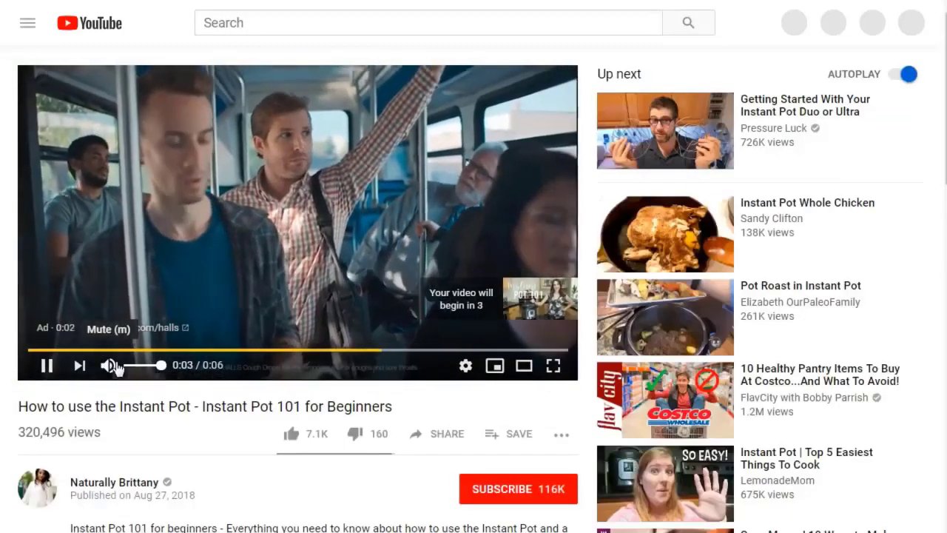
pyautogui.click(108, 366)
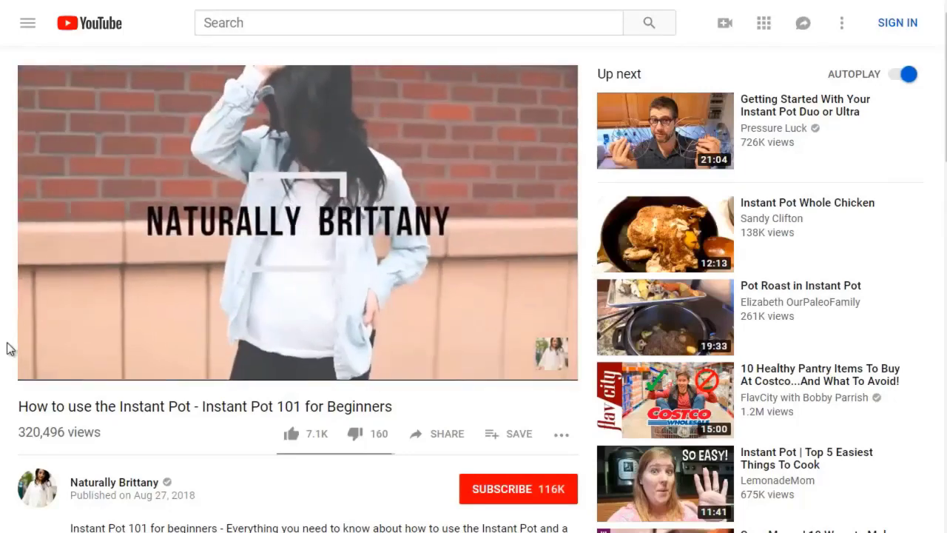
pyautogui.scroll(-1, 8, 347)
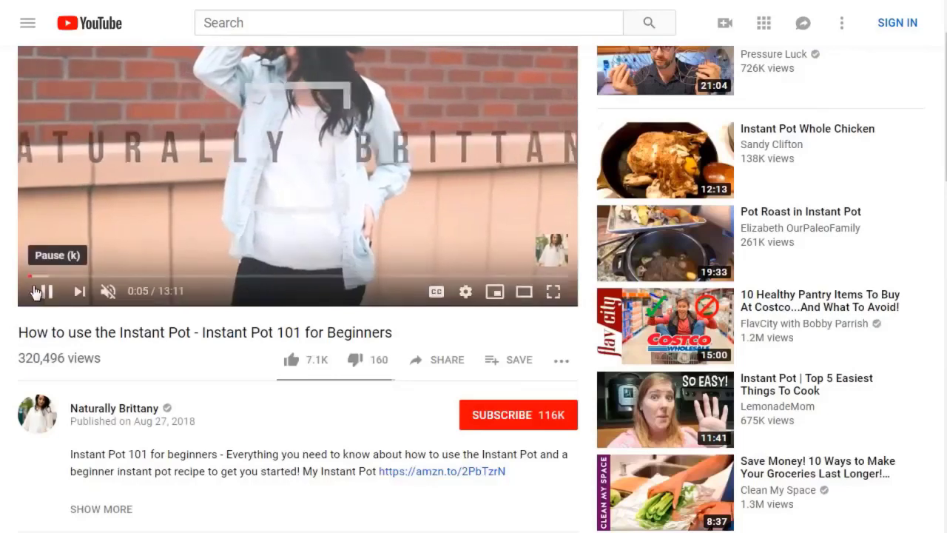
pyautogui.click(40, 292)
pyautogui.click(42, 293)
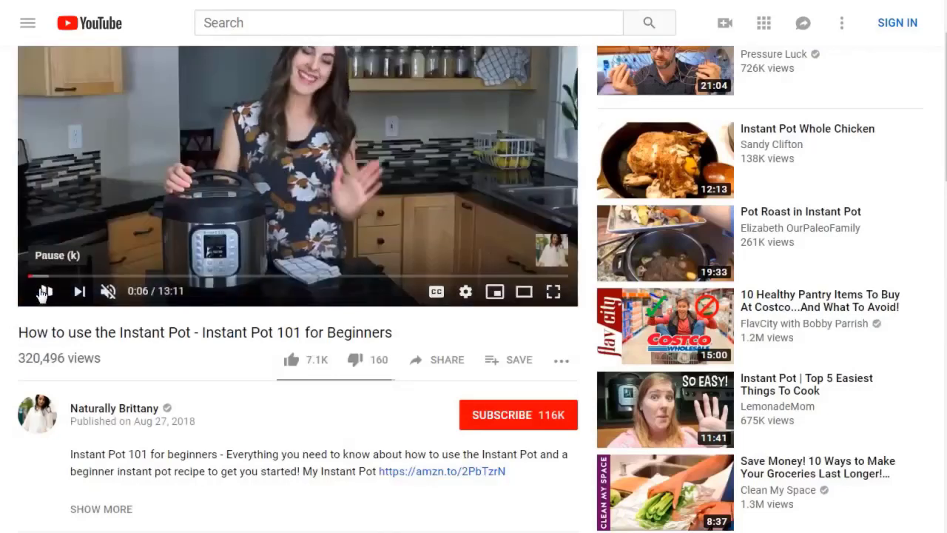
pyautogui.click(43, 293)
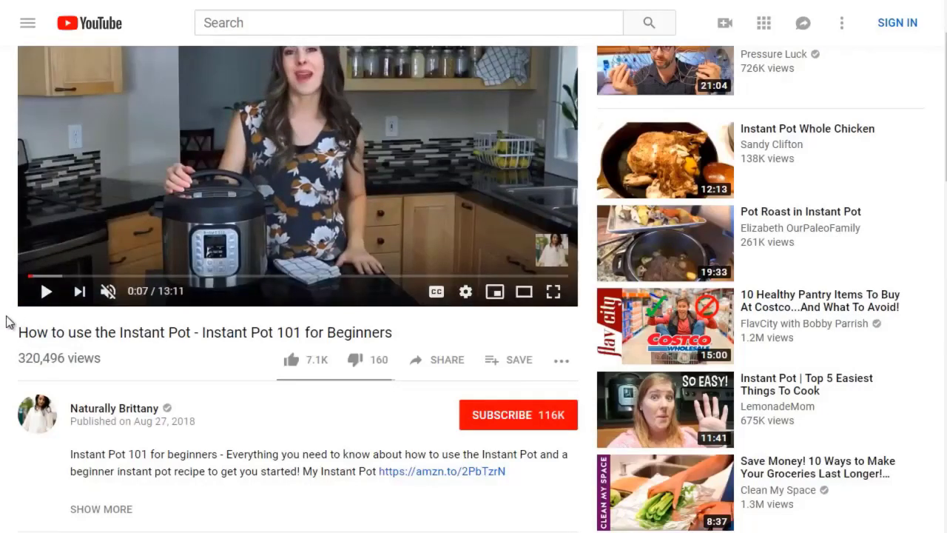
# Copy the video's title and paste it into a blank document in a plain text editor.
pyautogui.scroll(-1, 8, 323)
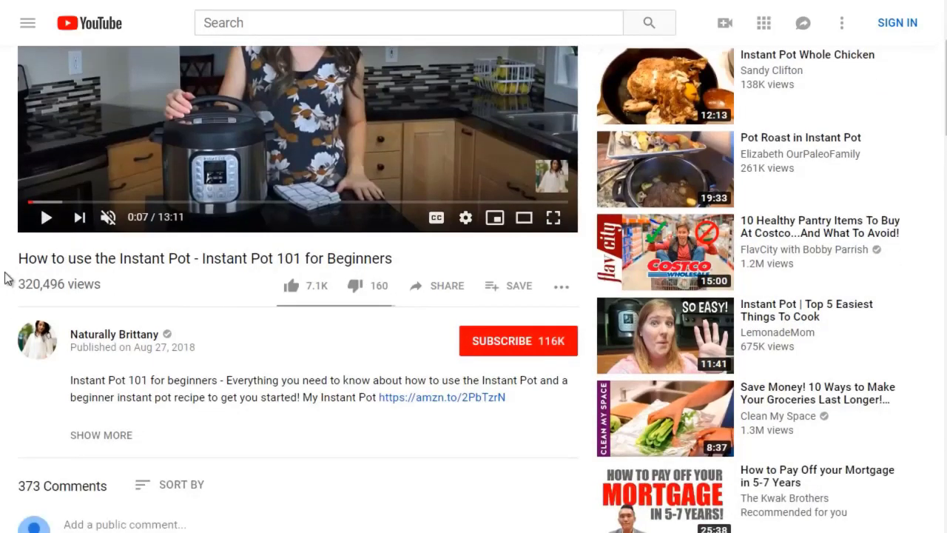
pyautogui.scroll(2, 8, 278)
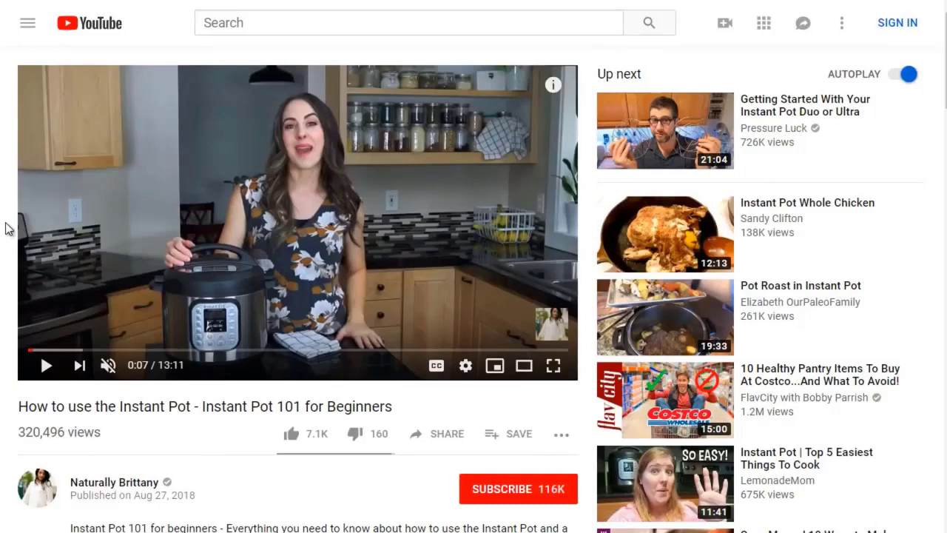
pyautogui.scroll(-1, 6, 228)
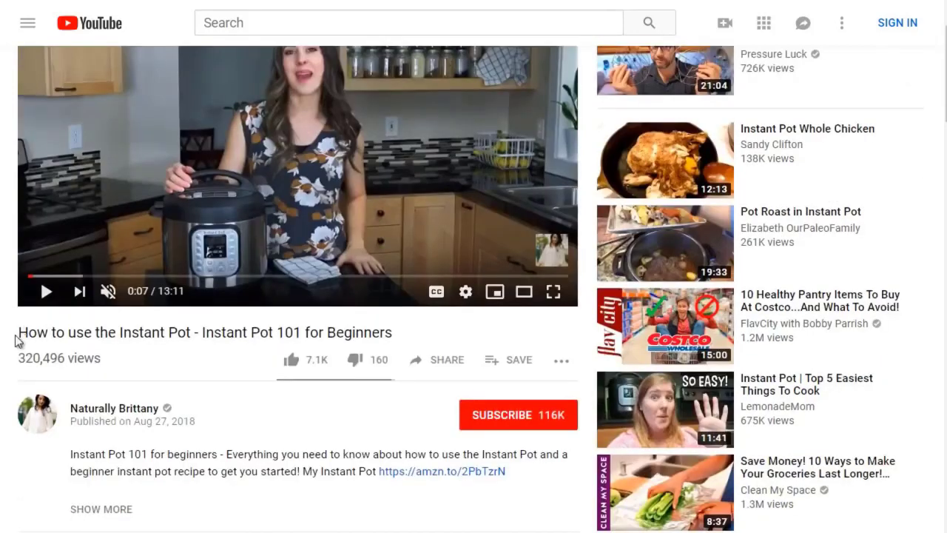
pyautogui.moveTo(19, 332); pyautogui.dragTo(396, 335)
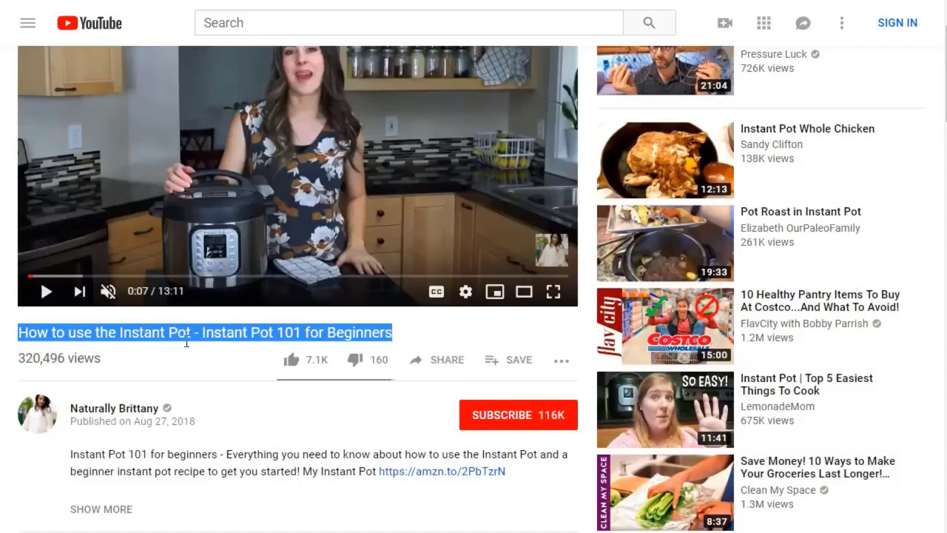
pyautogui.rightClick(186, 343)
pyautogui.click(214, 353)
pyautogui.press('super')
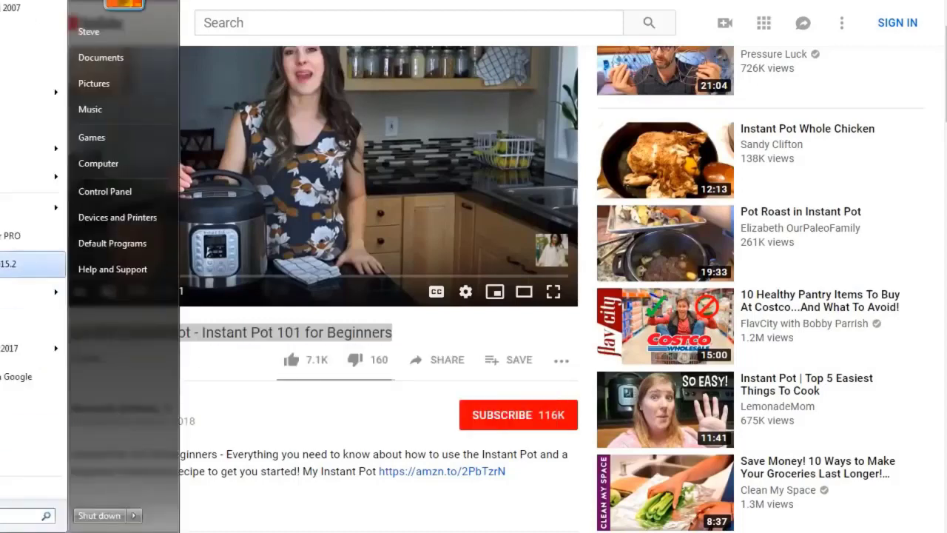
pyautogui.click(2, 75)
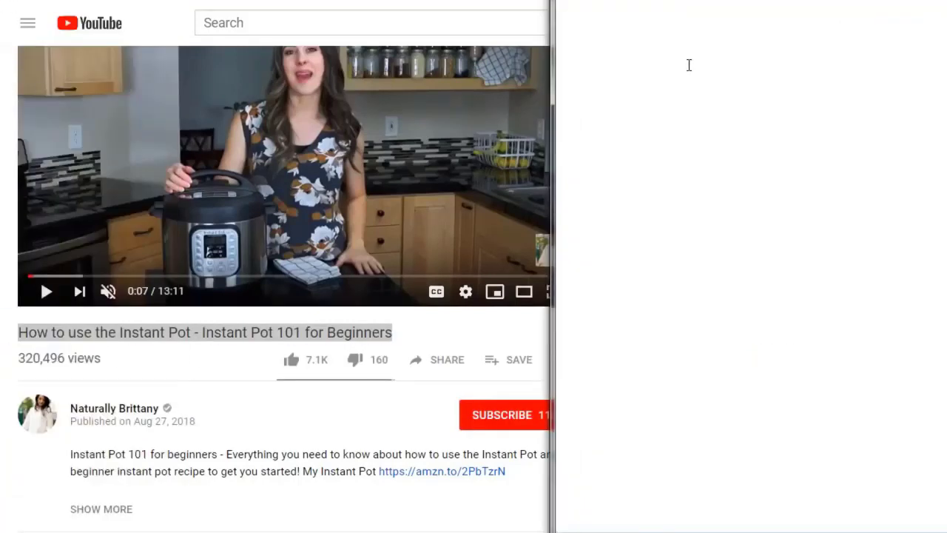
pyautogui.hotkey('ctrl', 'v')
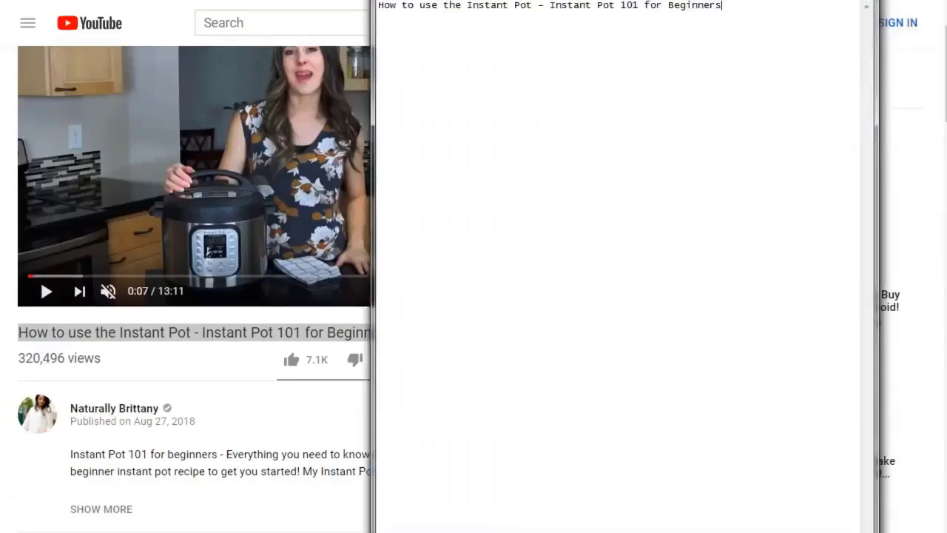
# Return to the video page and expand its full description.
pyautogui.click(206, 377)
pyautogui.scroll(-1, 207, 378)
pyautogui.scroll(-1, 206, 377)
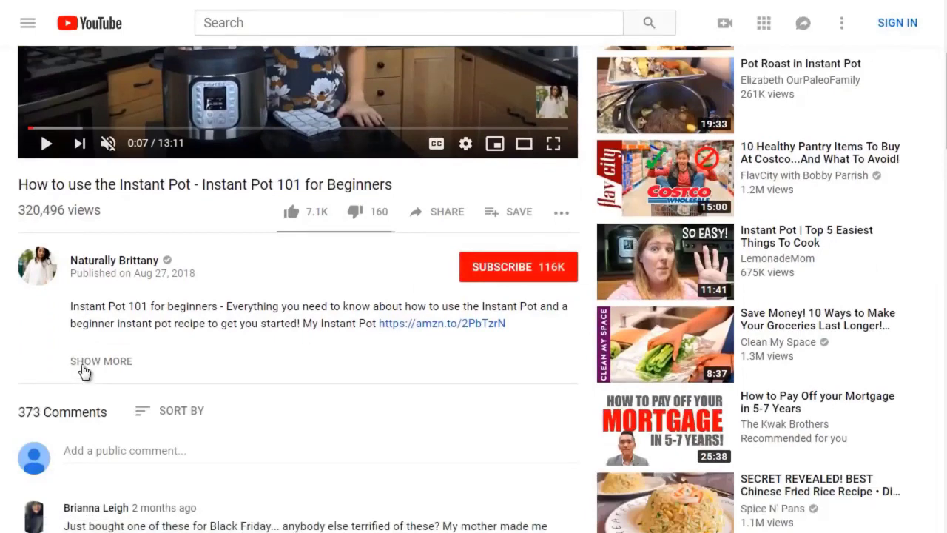
pyautogui.click(83, 364)
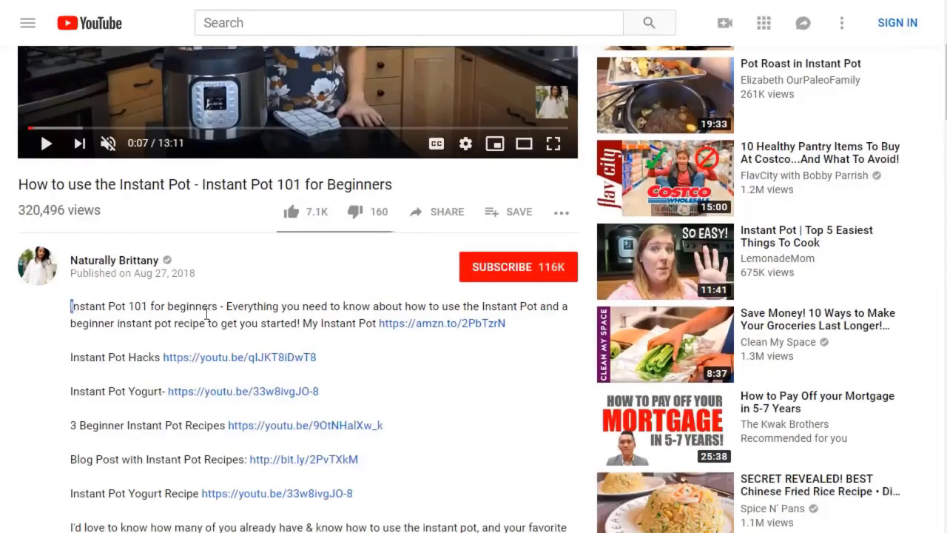
# Copy the description from its opening line through the Instant Pot Yogurt Recipe link into the text document, and add a "========" separator below.
pyautogui.moveTo(70, 309); pyautogui.dragTo(527, 336)
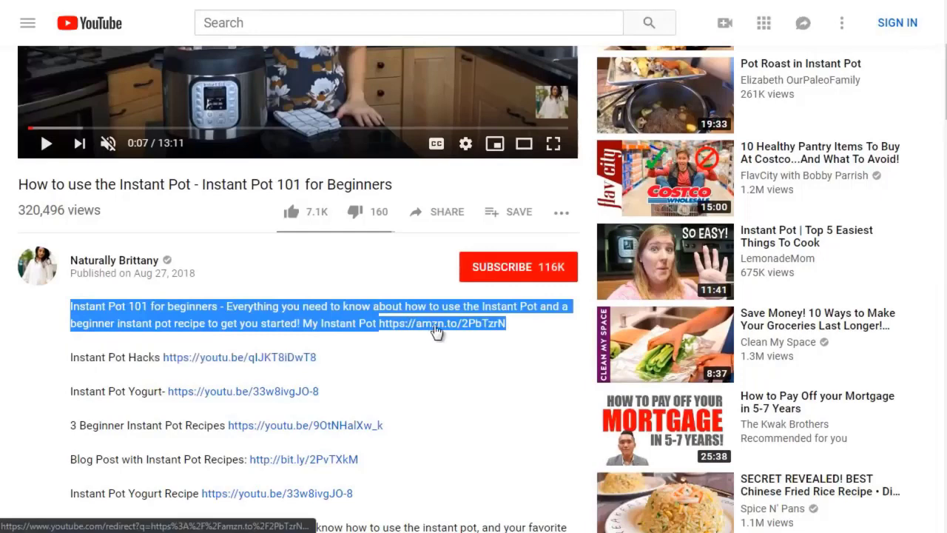
pyautogui.scroll(-1, 259, 254)
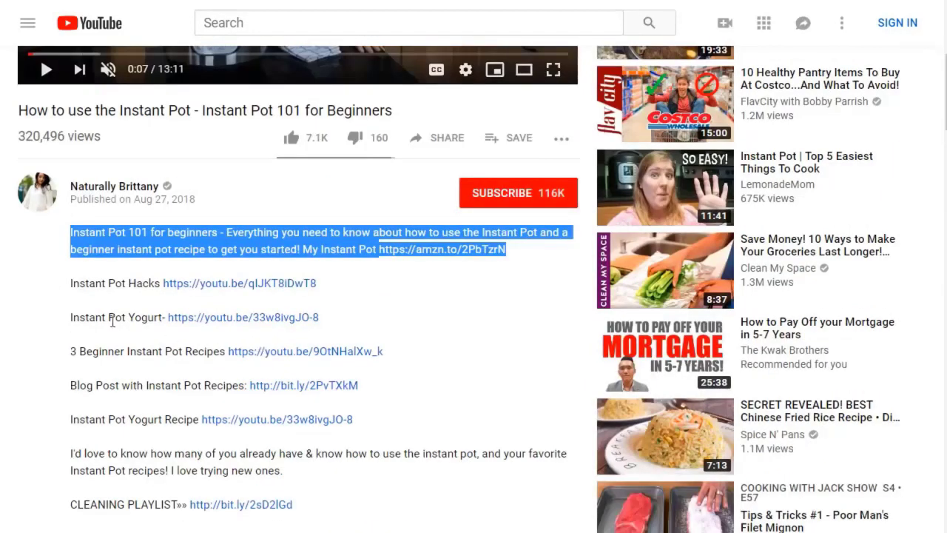
pyautogui.keyDown('shift'); pyautogui.click(355, 318); pyautogui.keyUp('shift')
pyautogui.scroll(-1, 355, 319)
pyautogui.keyDown('shift'); pyautogui.click(369, 349); pyautogui.keyUp('shift')
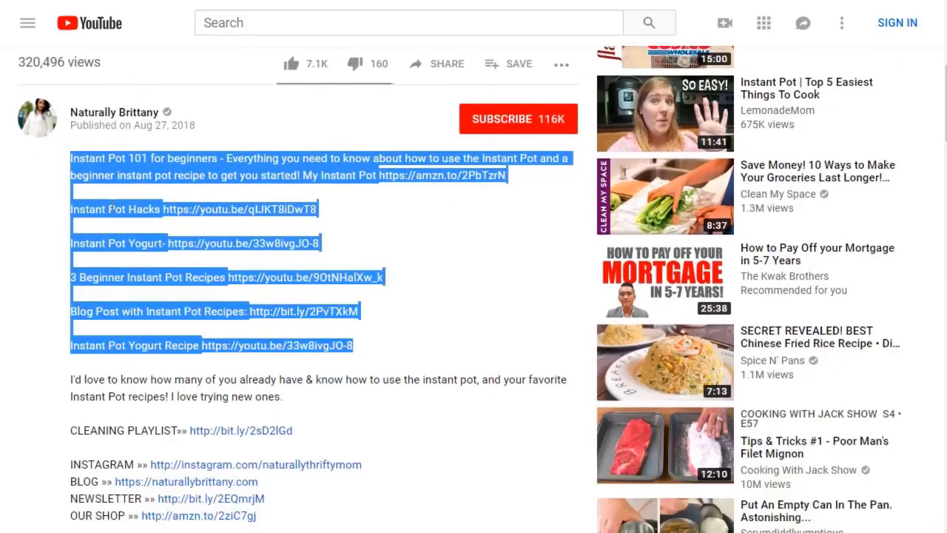
pyautogui.click(109, 167)
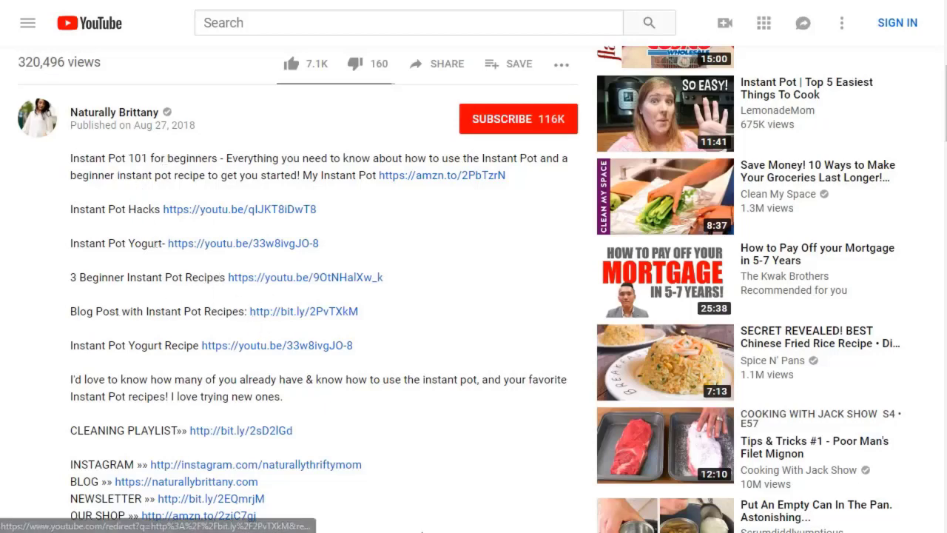
pyautogui.click(422, 532)
pyautogui.hotkey('ctrl', 'v')
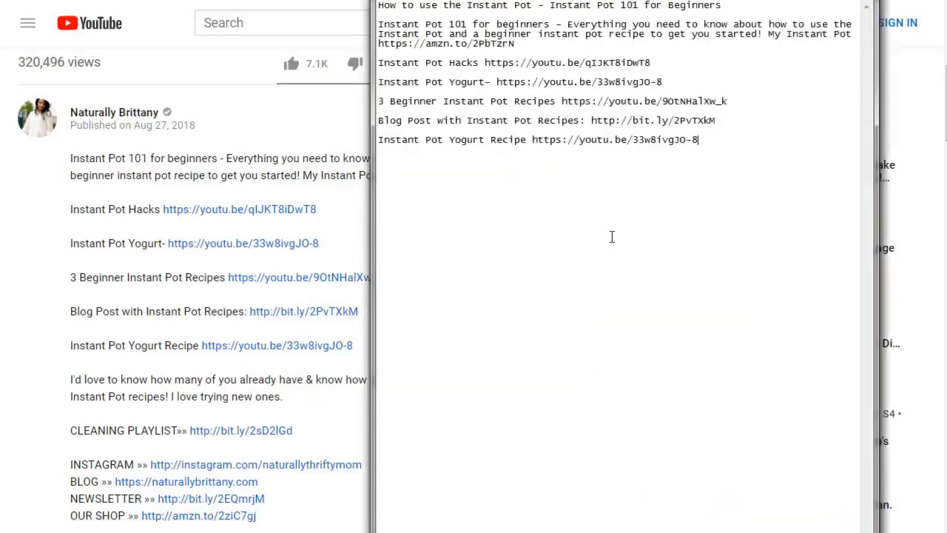
pyautogui.write('========')
# Look through the rest of the video's description and its viewer comments.
pyautogui.click(58, 220)
pyautogui.scroll(-12, 59, 222)
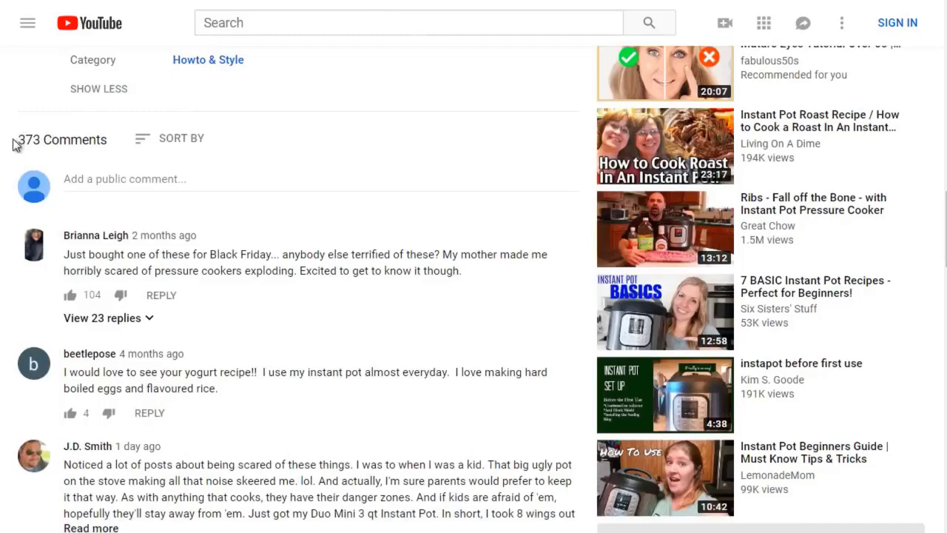
pyautogui.scroll(10, 12, 141)
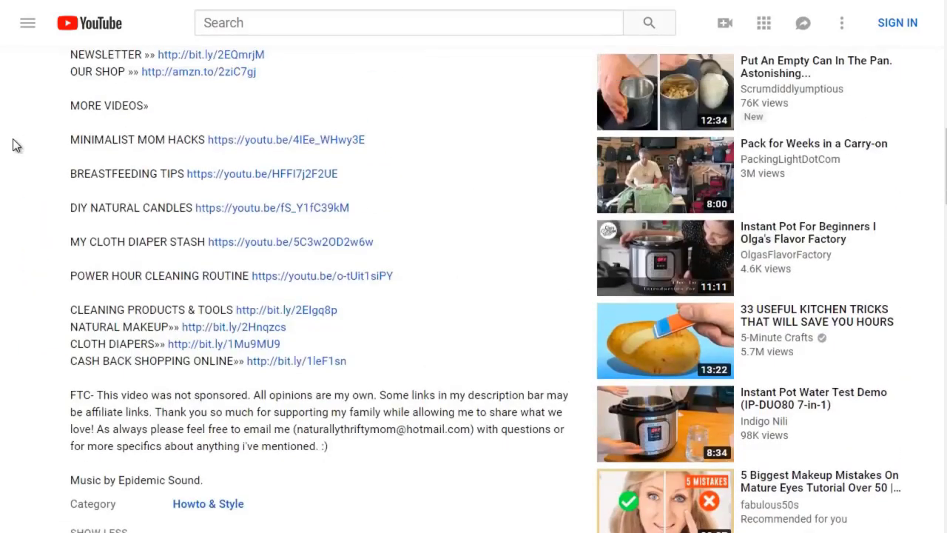
pyautogui.scroll(5, 13, 140)
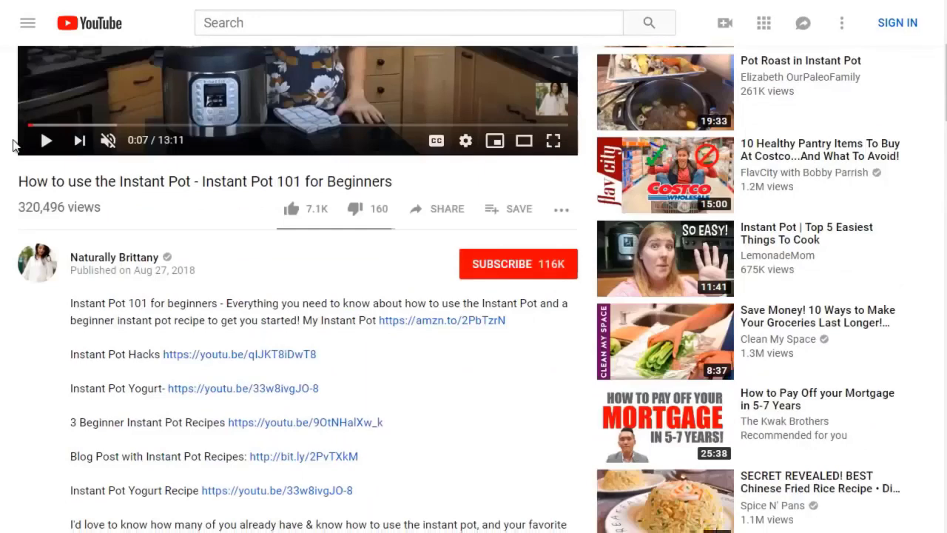
pyautogui.scroll(-1, 284, 132)
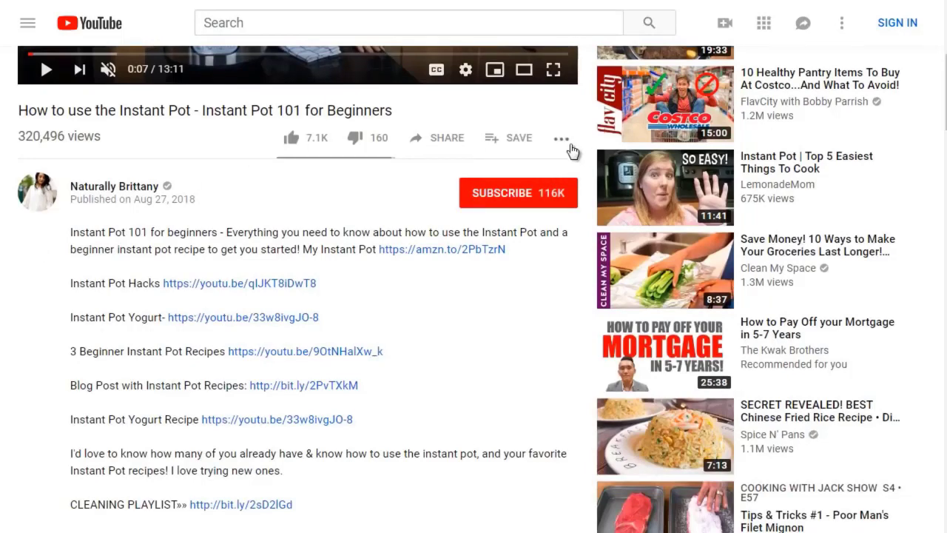
# Check which additional options are offered for the Instant Pot 101 video.
pyautogui.click(561, 139)
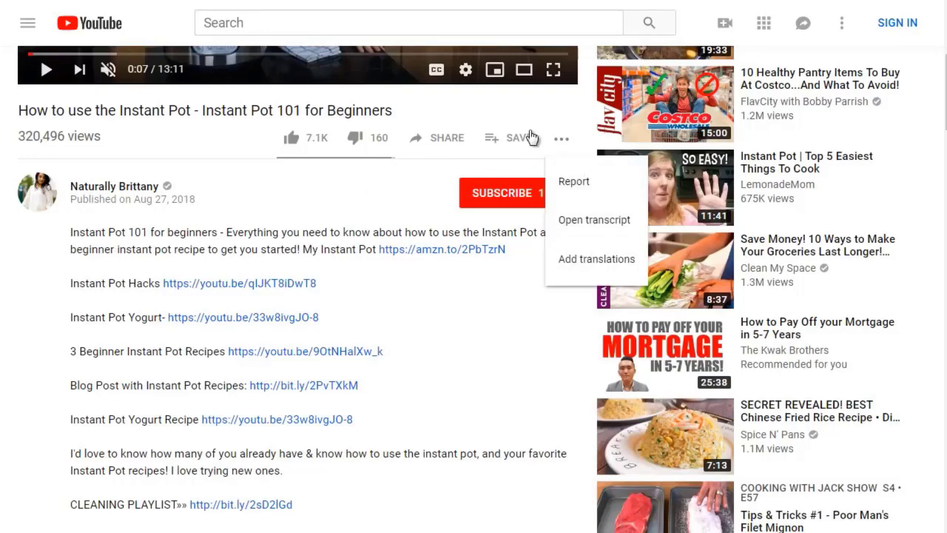
pyautogui.click(27, 247)
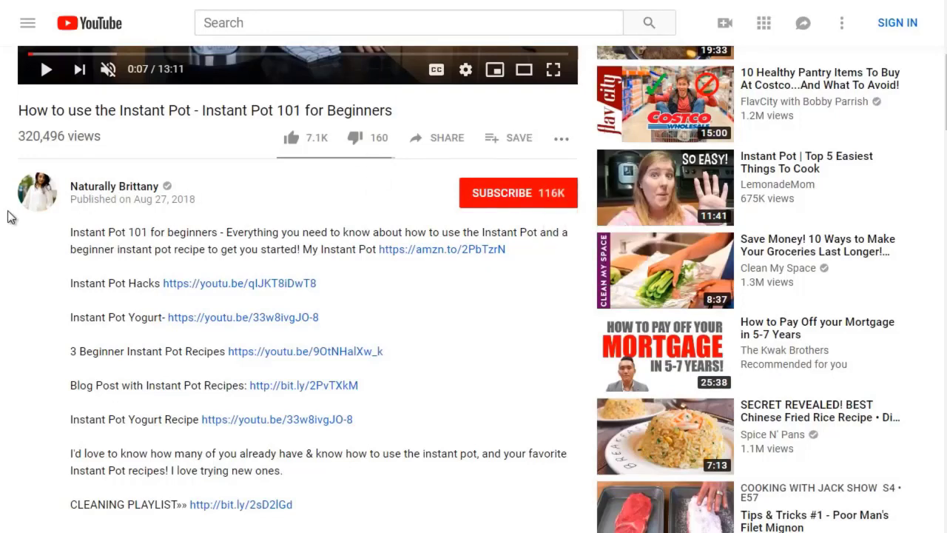
# Open the Instant Pot 101 video creator's channel page and pause the featured video.
pyautogui.scroll(1, 8, 216)
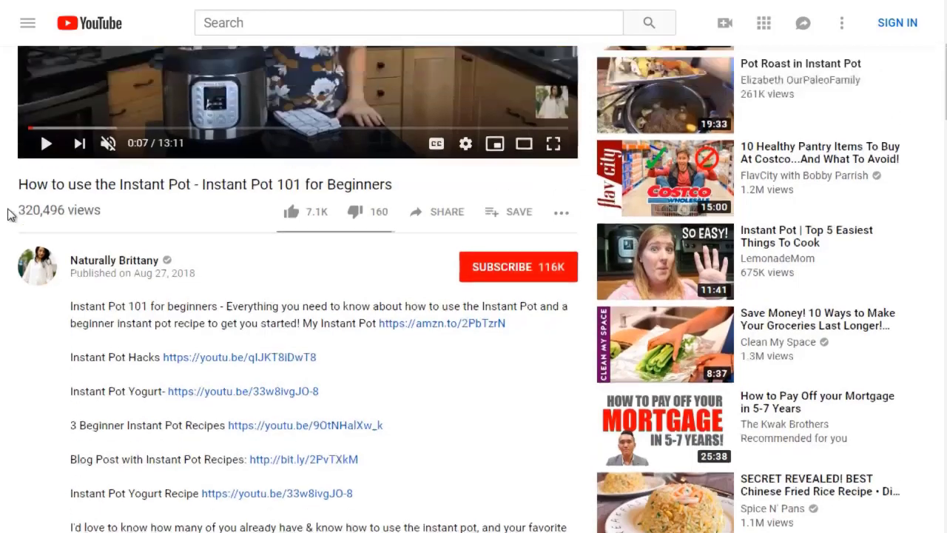
pyautogui.rightClick(130, 265)
pyautogui.click(165, 267)
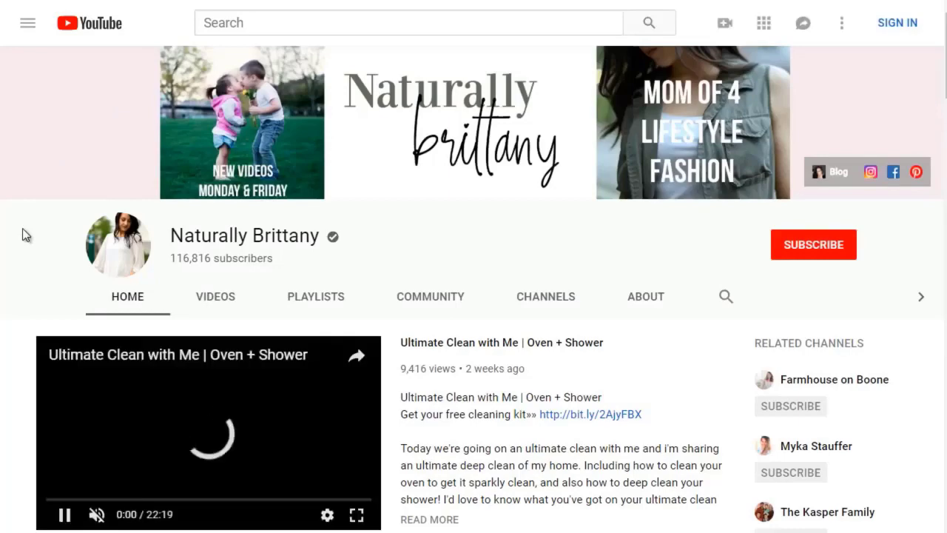
pyautogui.scroll(-1, 22, 228)
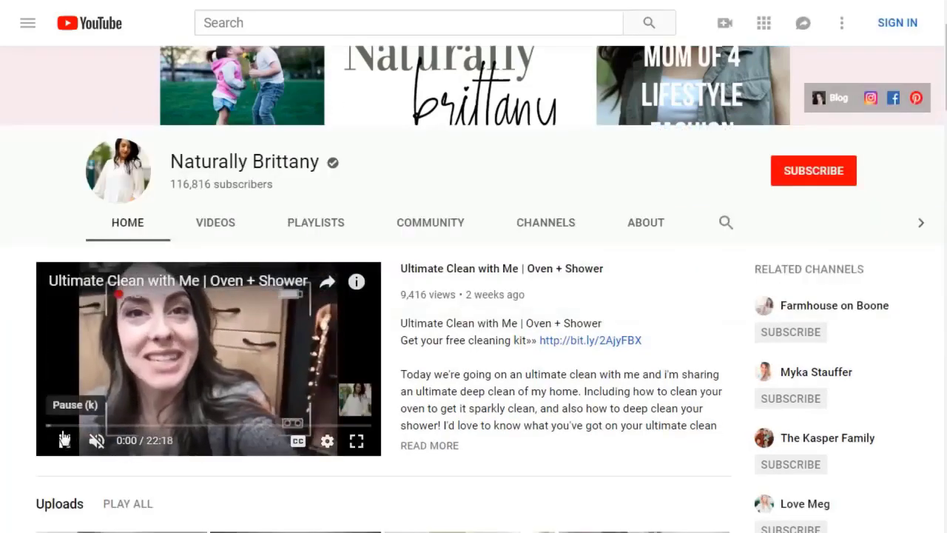
pyautogui.click(64, 439)
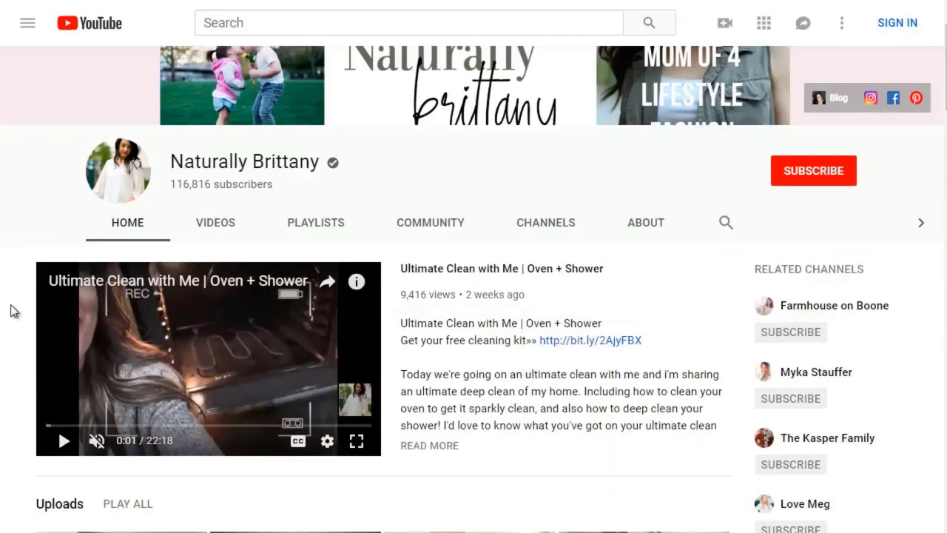
# Browse the channel's full list of uploaded videos to see which topics it covers.
pyautogui.scroll(1, 11, 311)
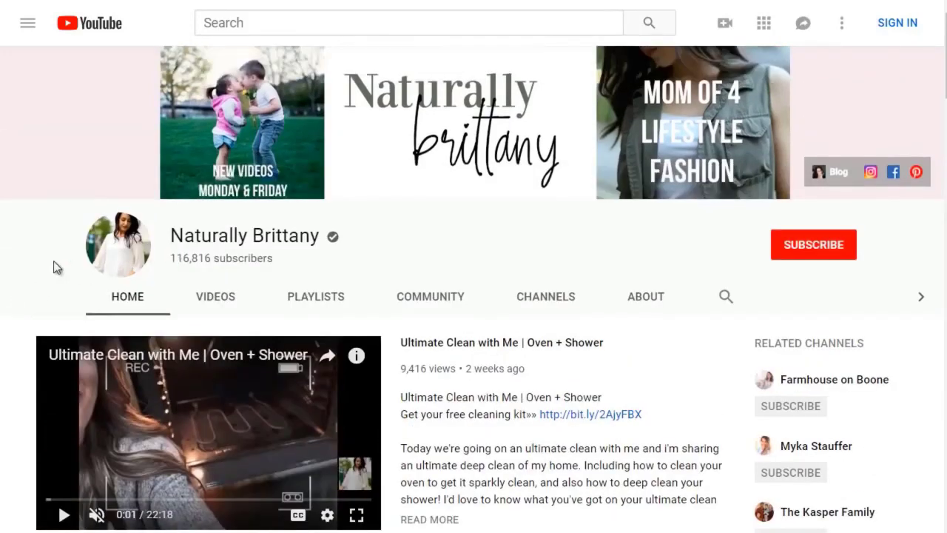
pyautogui.scroll(-2, 19, 311)
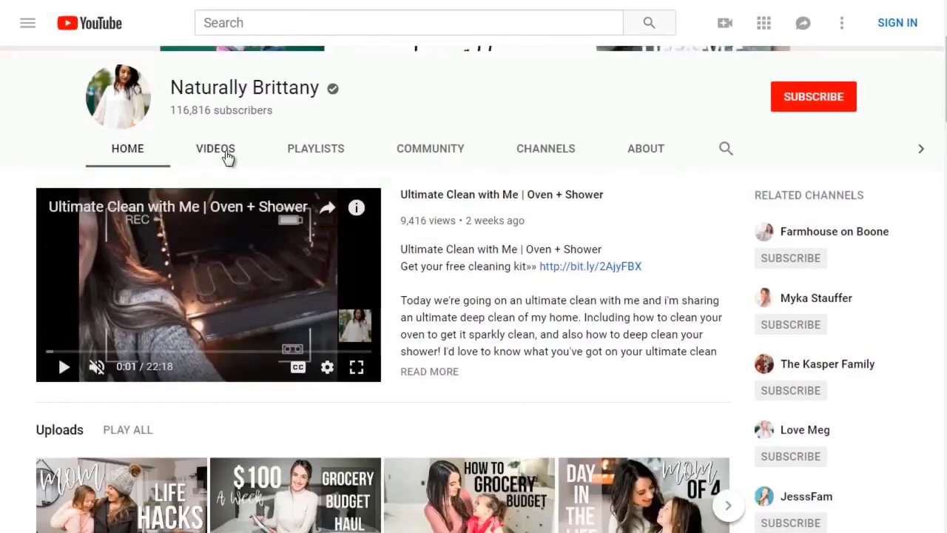
pyautogui.click(224, 151)
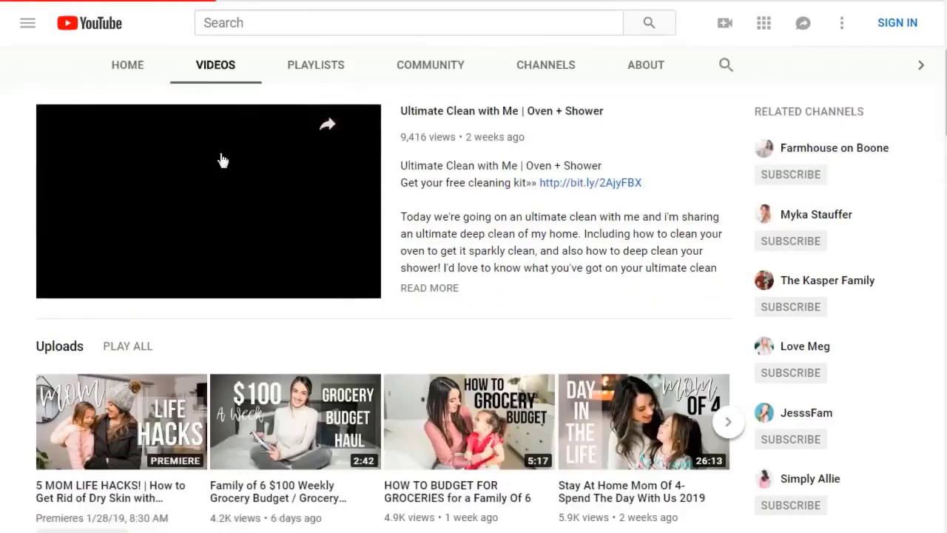
pyautogui.scroll(-5, 303, 198)
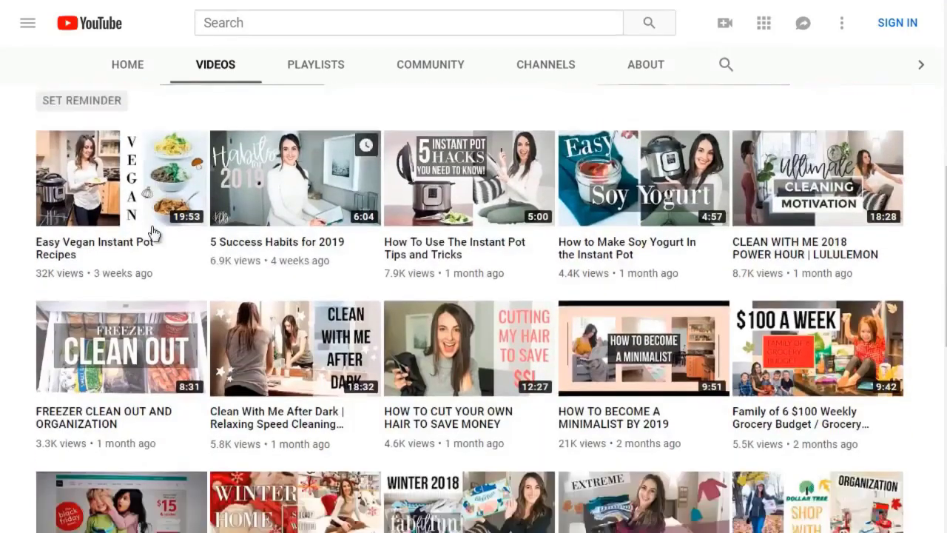
pyautogui.scroll(-1, 8, 239)
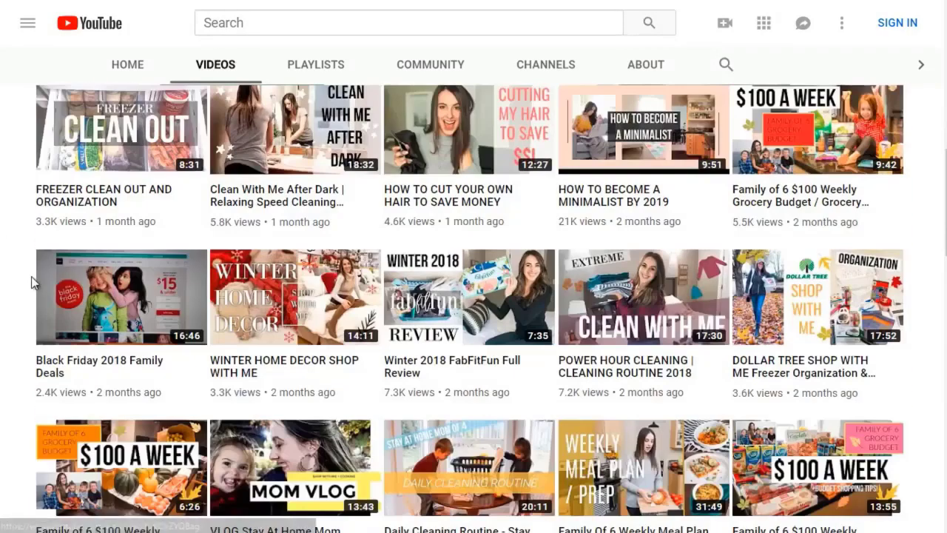
pyautogui.scroll(-3, 22, 273)
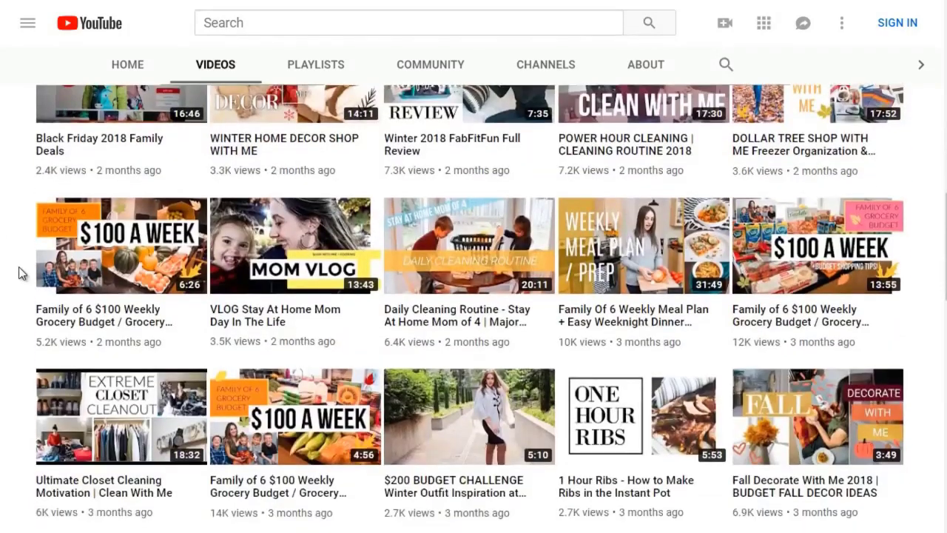
pyautogui.scroll(-2, 21, 273)
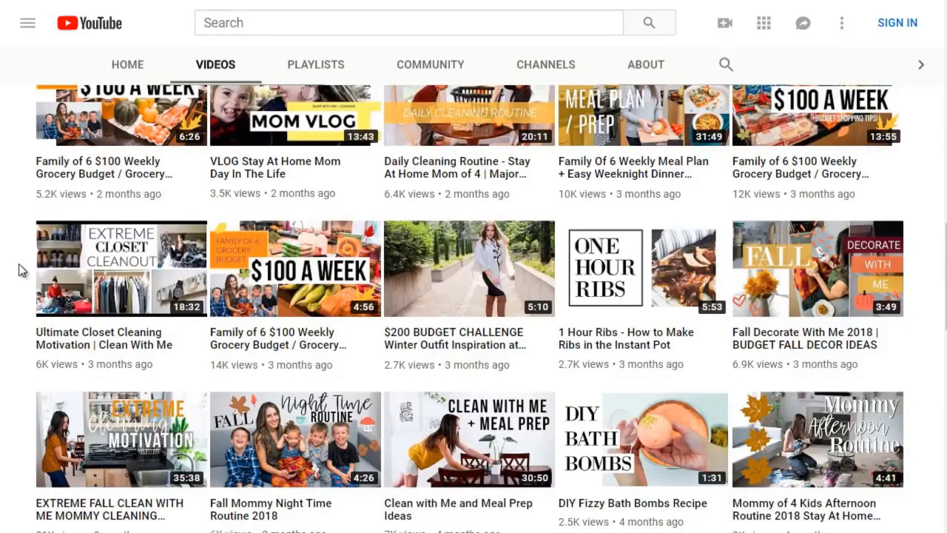
pyautogui.scroll(-4, 18, 264)
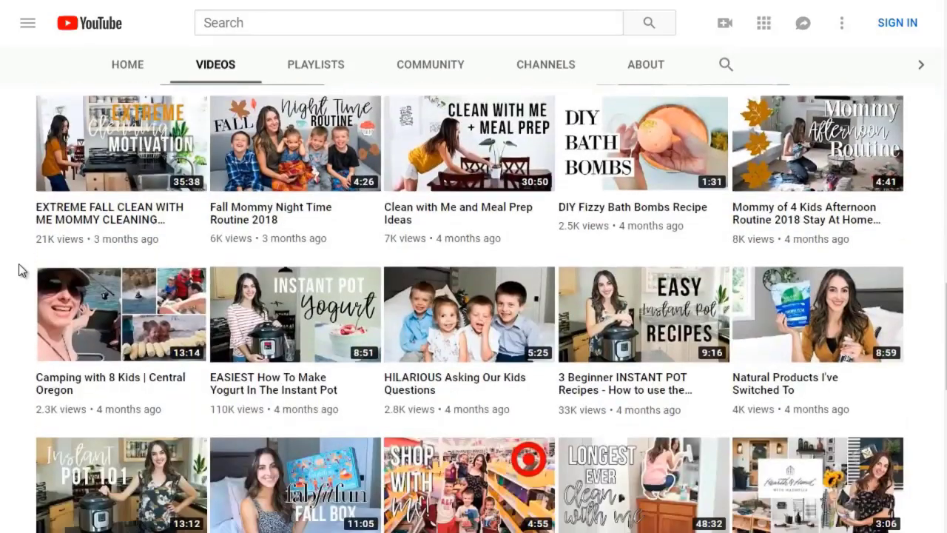
pyautogui.scroll(15, 19, 263)
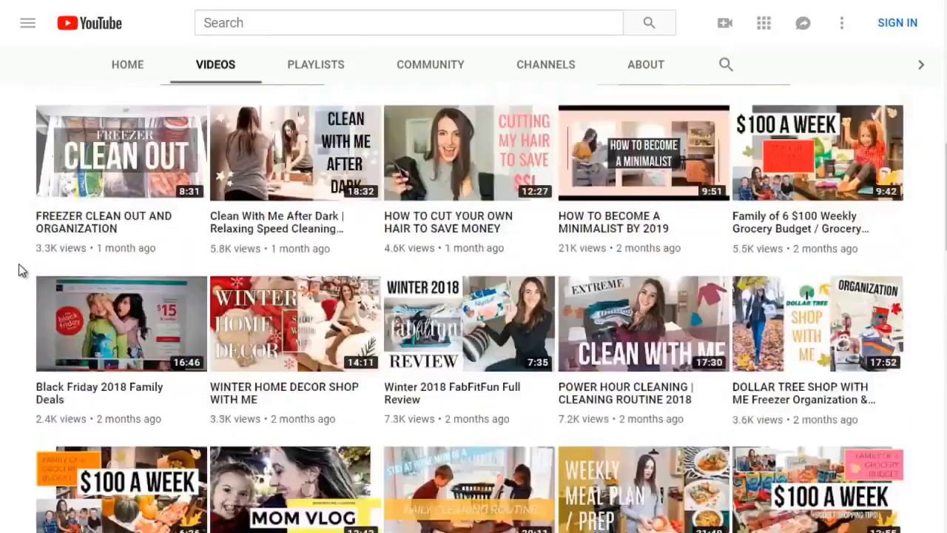
pyautogui.scroll(4, 19, 264)
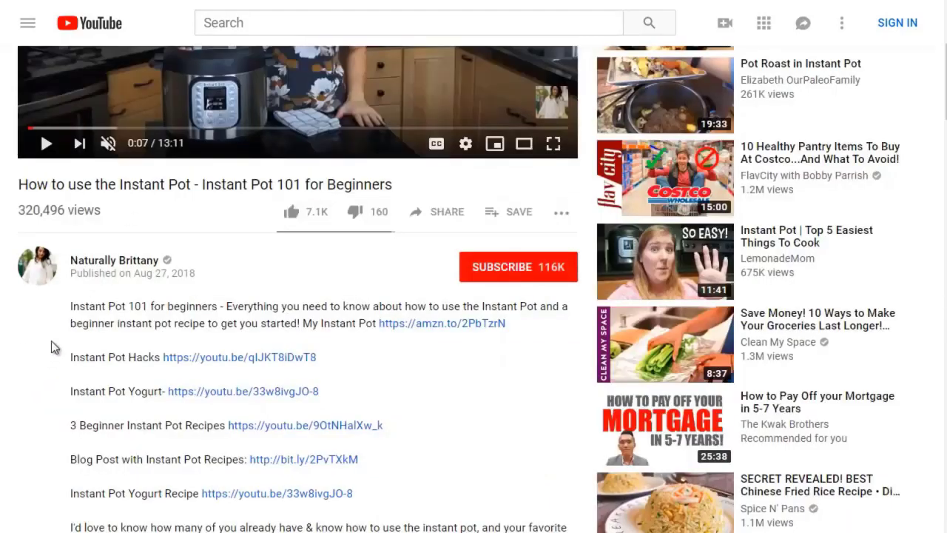
# Return to the Instant Pot 101 video and review the links in its description.
pyautogui.scroll(-4, 52, 345)
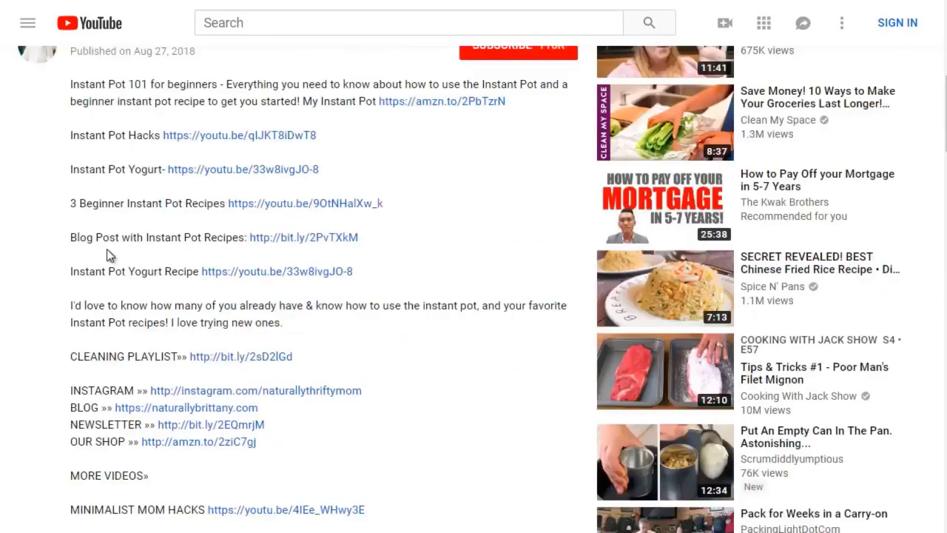
pyautogui.scroll(-1, 106, 255)
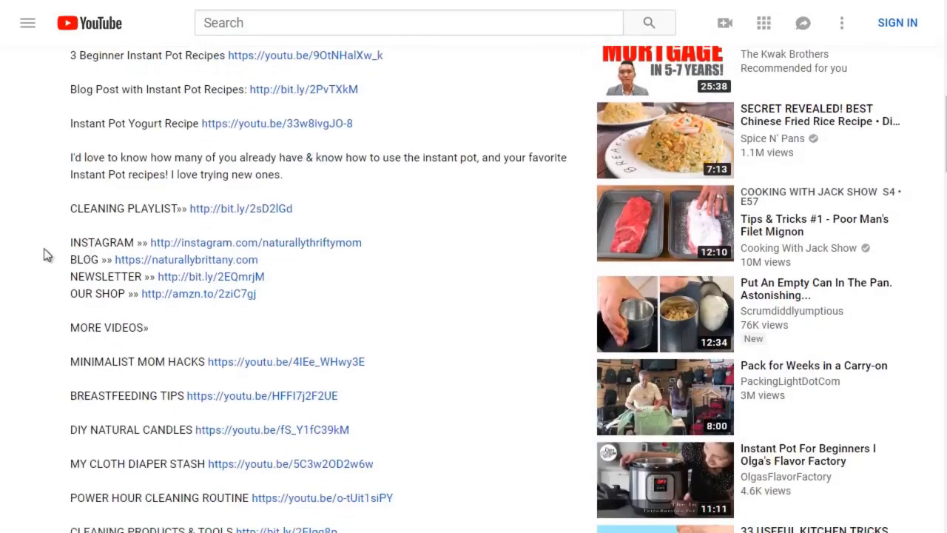
pyautogui.scroll(4, 32, 212)
pyautogui.scroll(4, 31, 212)
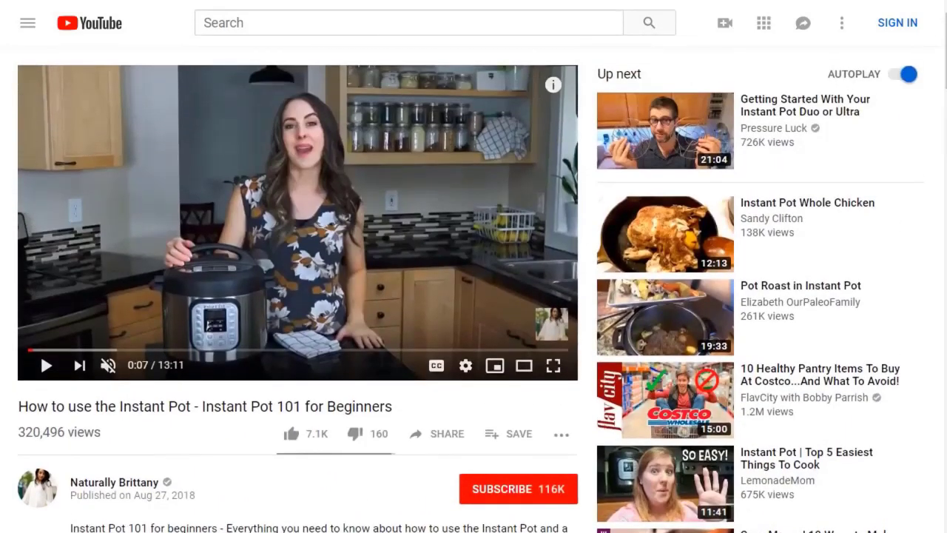
# Switch to the "INSTANT POT CHICKEN COOK WITH ME, MEAL PLANNING, MEAL PREPPING" video, then mute and pause it.
pyautogui.hotkey('alt', 'Left')
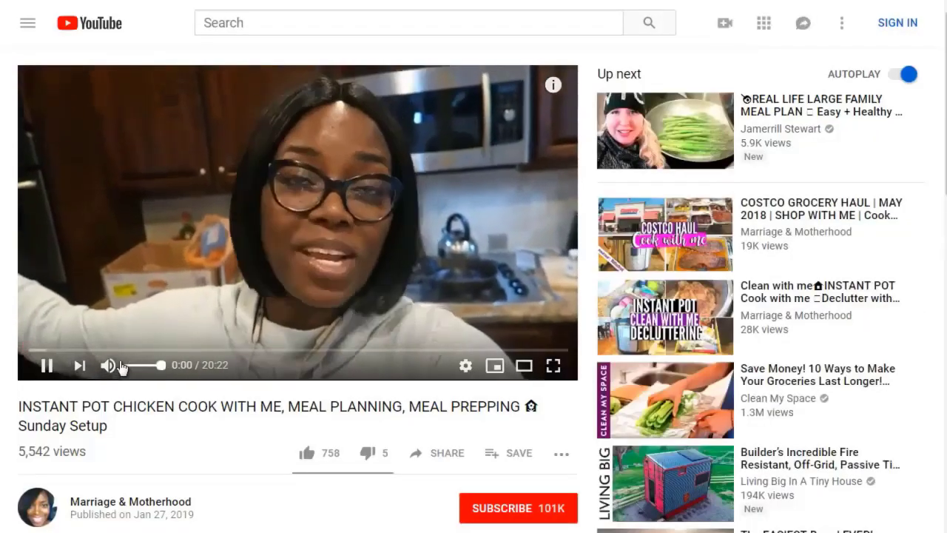
pyautogui.click(108, 365)
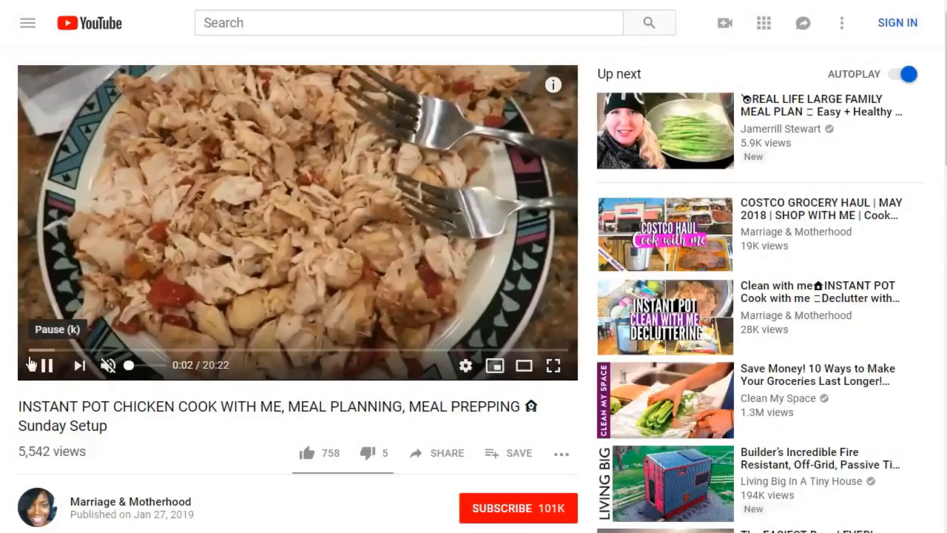
pyautogui.click(40, 366)
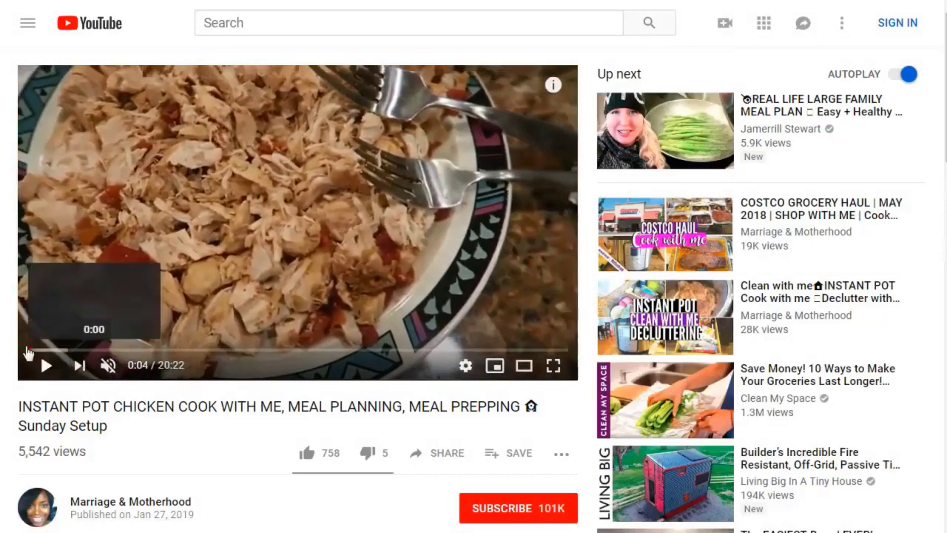
# Compare the chicken video's title, description and comments with the Instant Pot 101 video's details, including its running time.
pyautogui.scroll(-3, 8, 335)
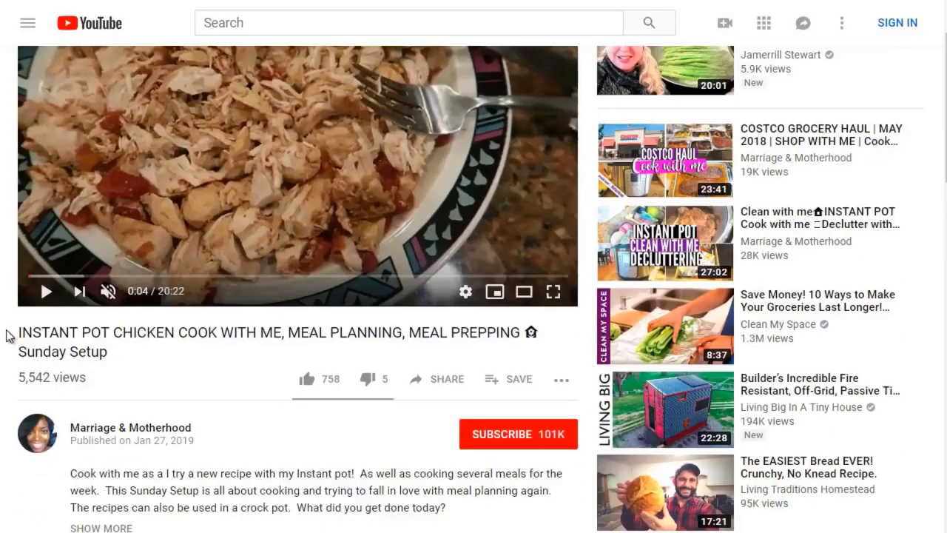
pyautogui.scroll(-1, 6, 335)
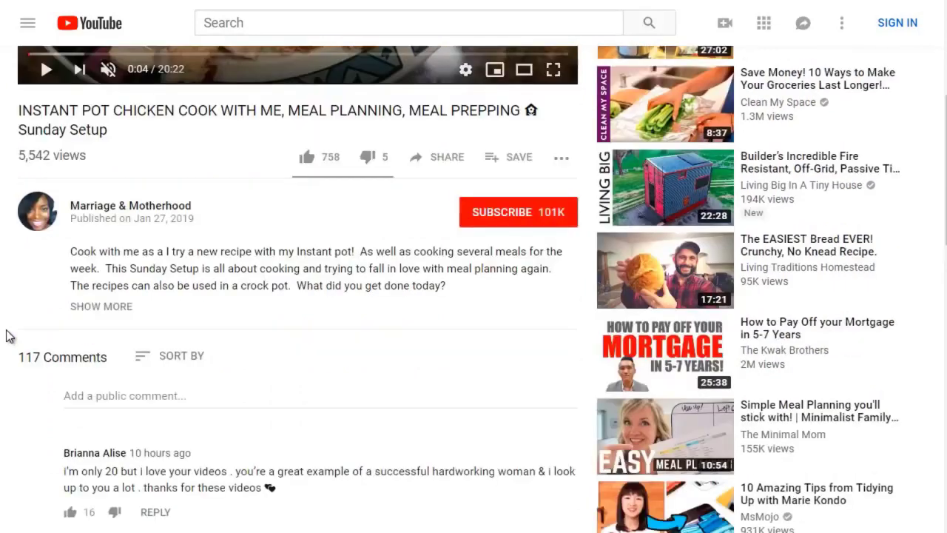
pyautogui.scroll(1, 25, 271)
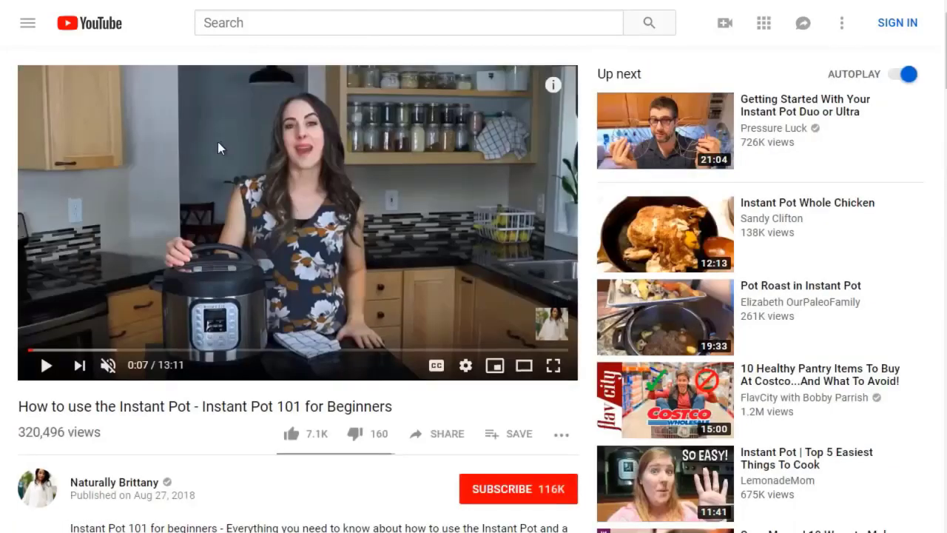
pyautogui.scroll(-3, 217, 141)
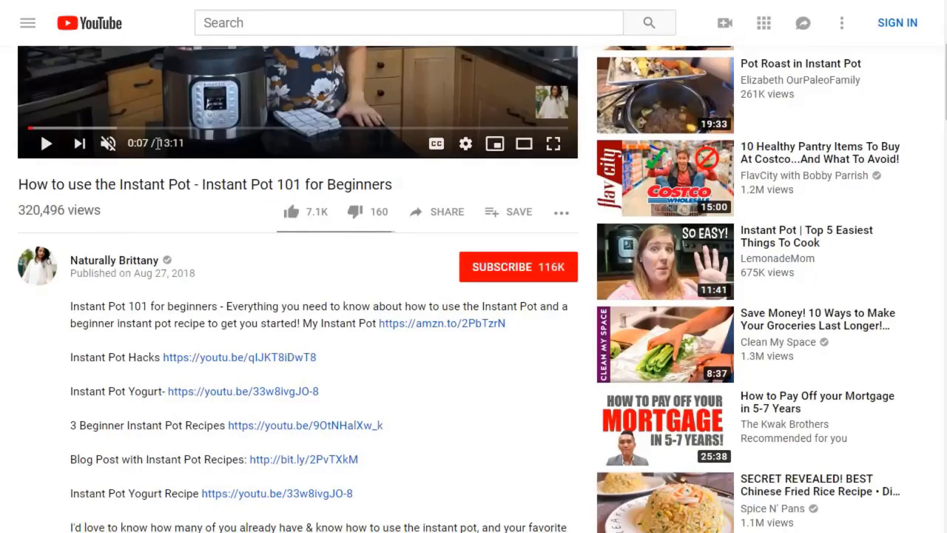
pyautogui.moveTo(158, 143); pyautogui.dragTo(127, 143)
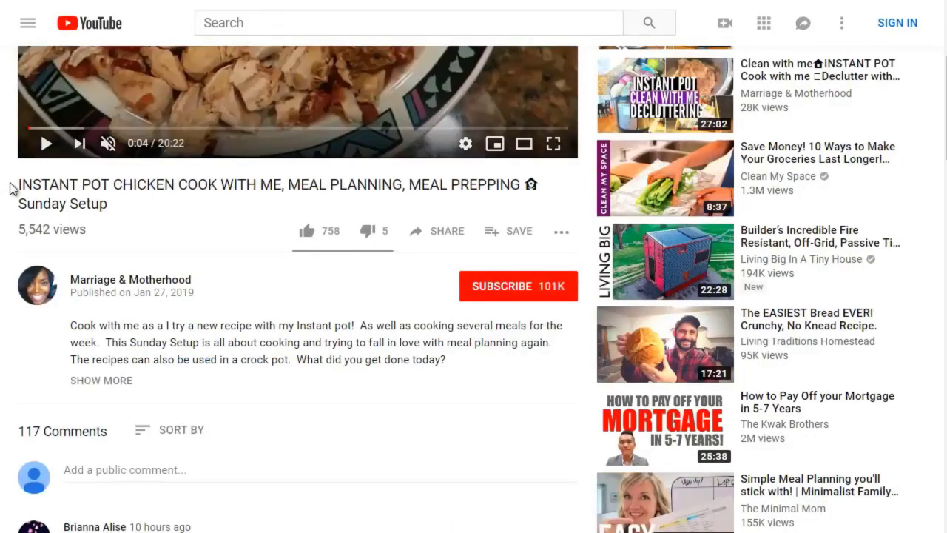
# Examine the chicken video's title, view count, shortened description and first comments.
pyautogui.scroll(2, 11, 188)
pyautogui.scroll(-1, 11, 188)
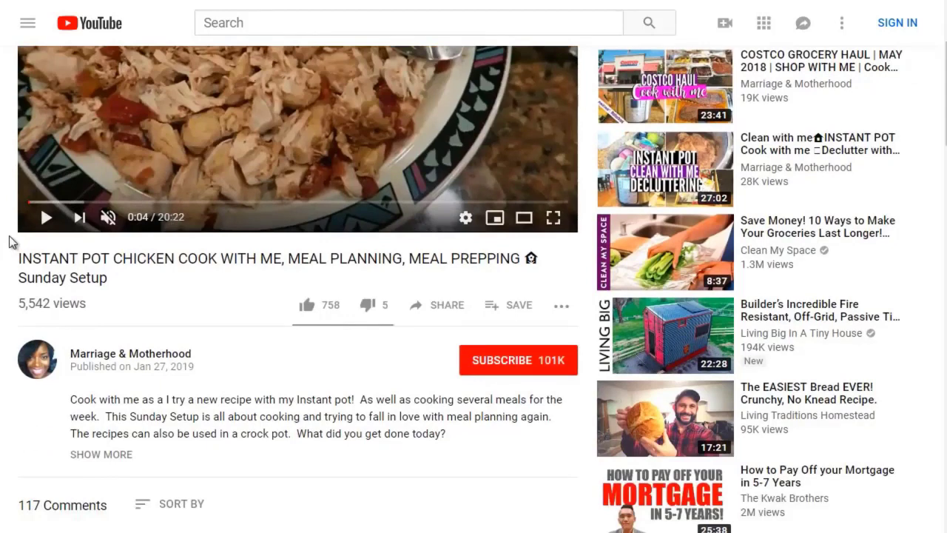
pyautogui.scroll(-1, 10, 241)
pyautogui.scroll(-1, 7, 226)
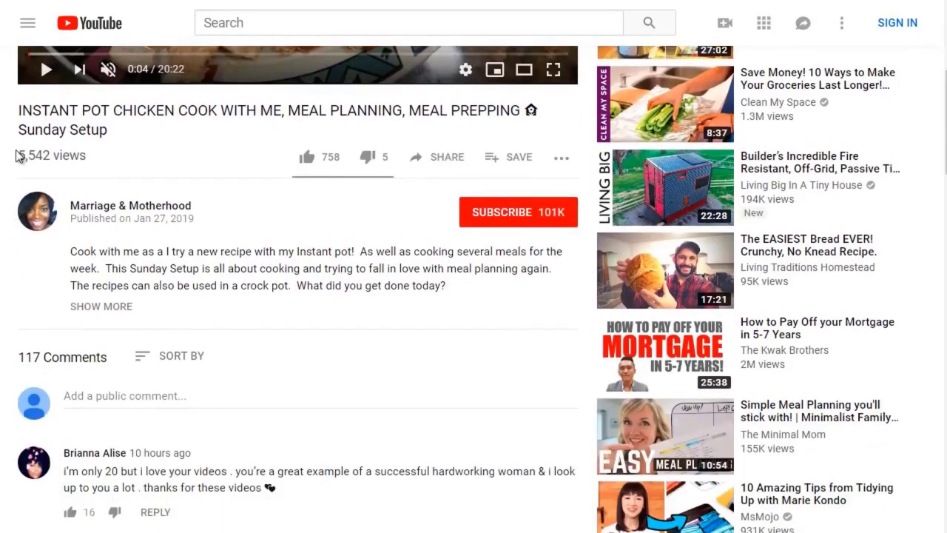
pyautogui.hotkey('ctrl', 'a')
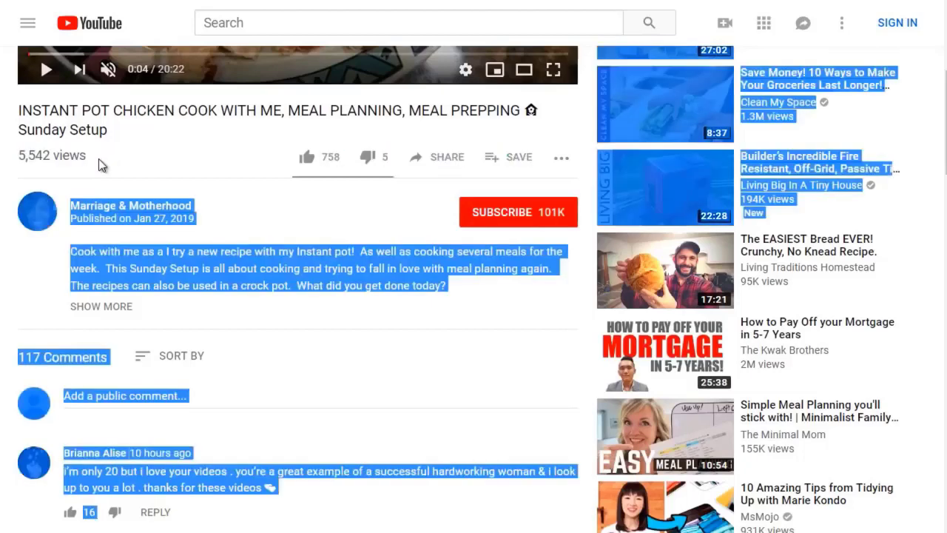
pyautogui.click(102, 165)
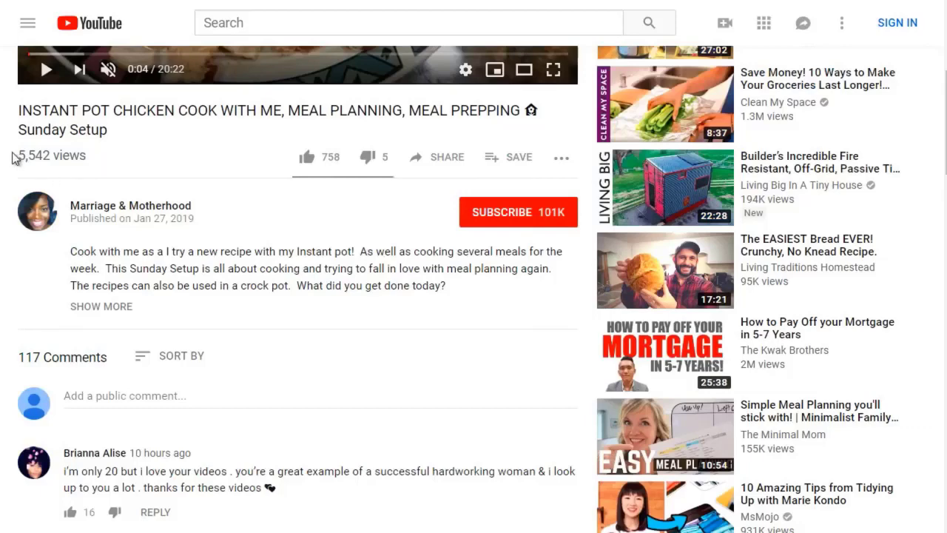
pyautogui.scroll(-1, 12, 157)
pyautogui.scroll(1, 16, 154)
pyautogui.scroll(-1, 11, 140)
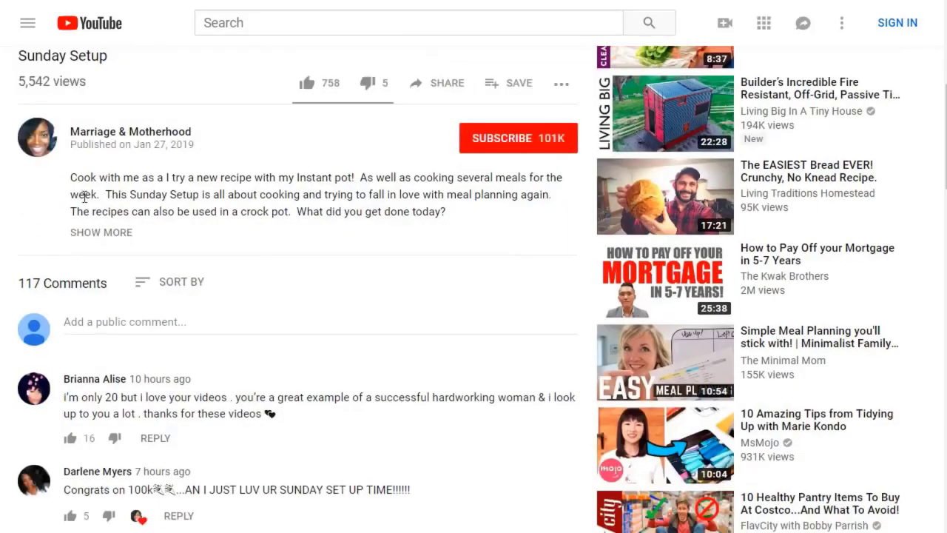
# Expand the chicken video's full description and look through its keywords and links.
pyautogui.click(94, 233)
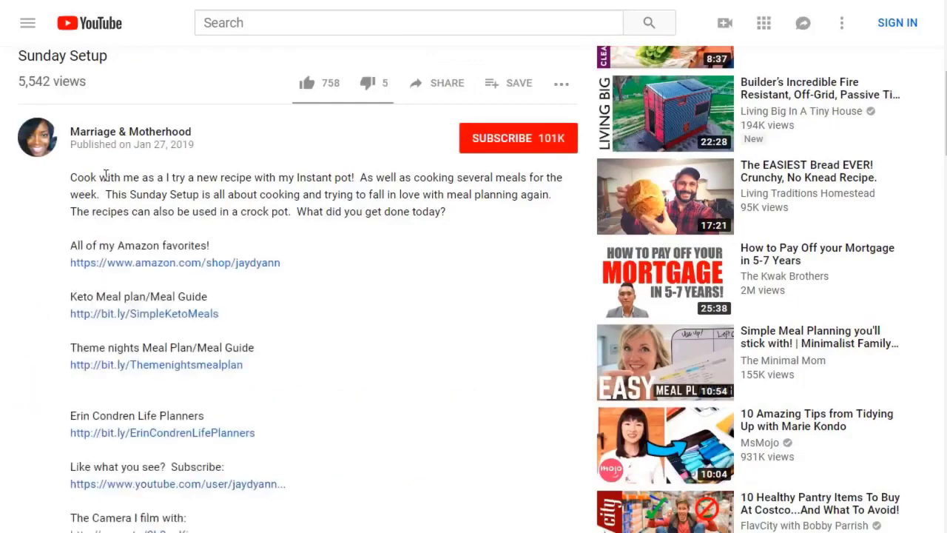
pyautogui.moveTo(356, 178); pyautogui.dragTo(295, 174)
pyautogui.click(296, 175)
pyautogui.scroll(-1, 40, 251)
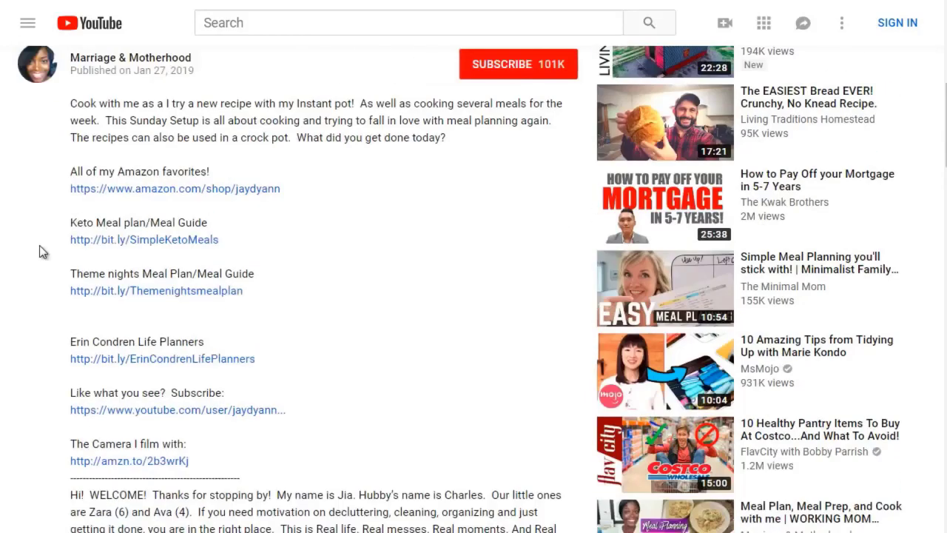
pyautogui.scroll(-1, 51, 229)
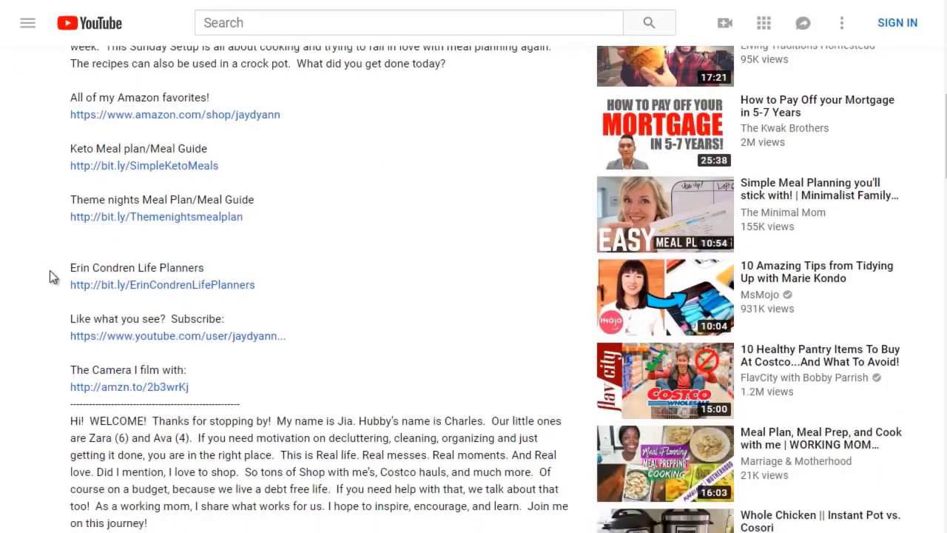
# Read the rest of the chicken video's description, then examine its title, including the "Sunday Setup" ending.
pyautogui.scroll(-3, 52, 276)
pyautogui.scroll(-1, 49, 276)
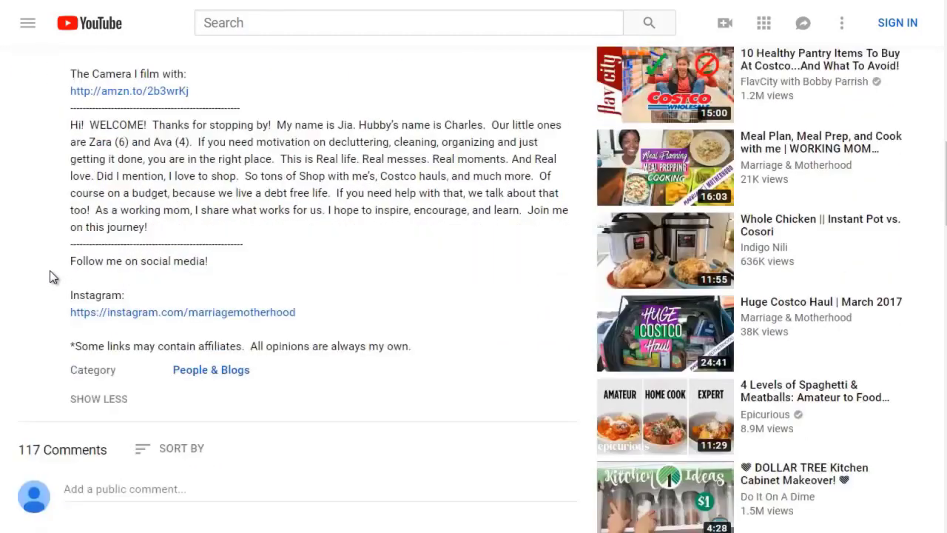
pyautogui.scroll(8, 49, 277)
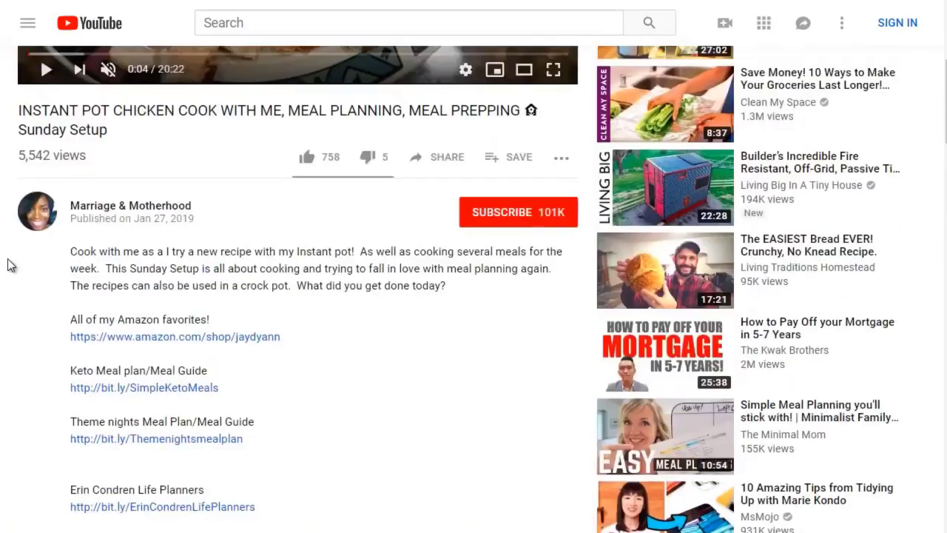
pyautogui.scroll(2, 9, 250)
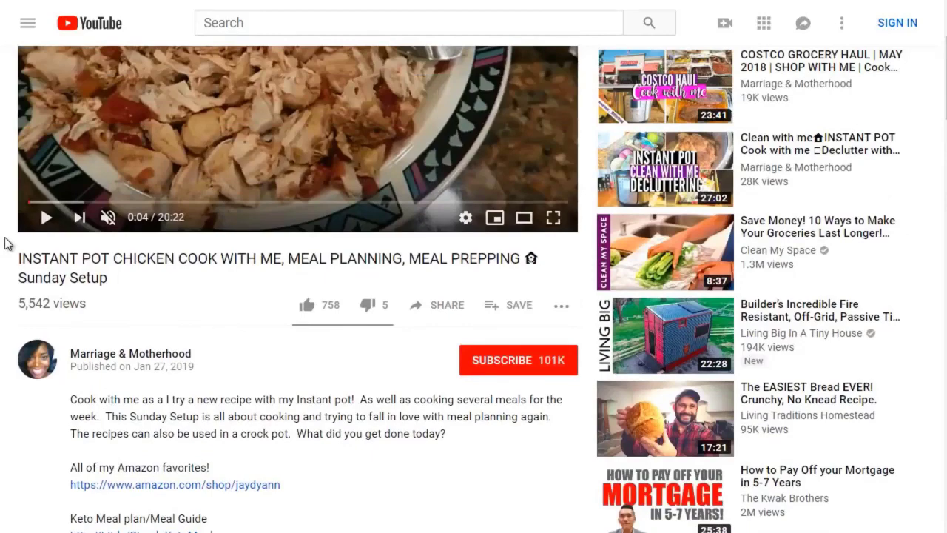
pyautogui.scroll(-1, 7, 244)
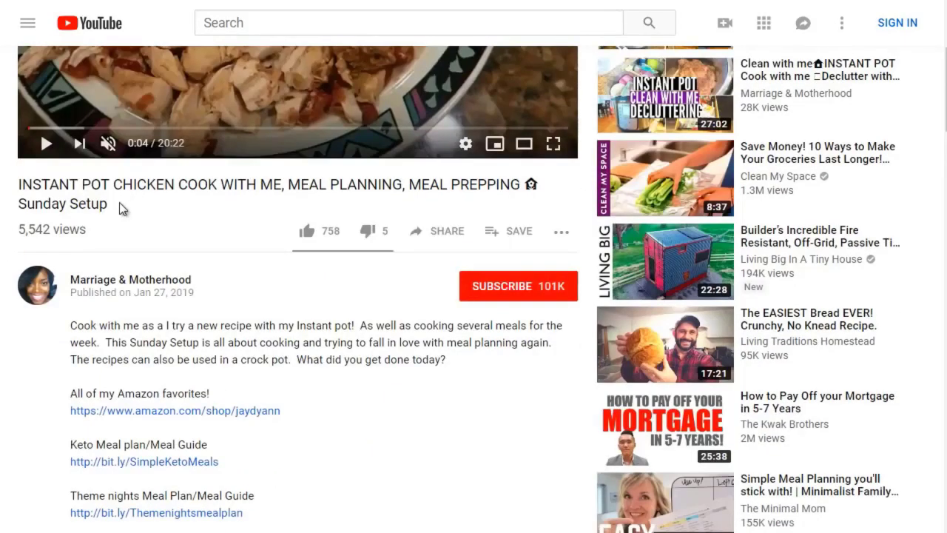
pyautogui.moveTo(119, 202); pyautogui.dragTo(16, 202)
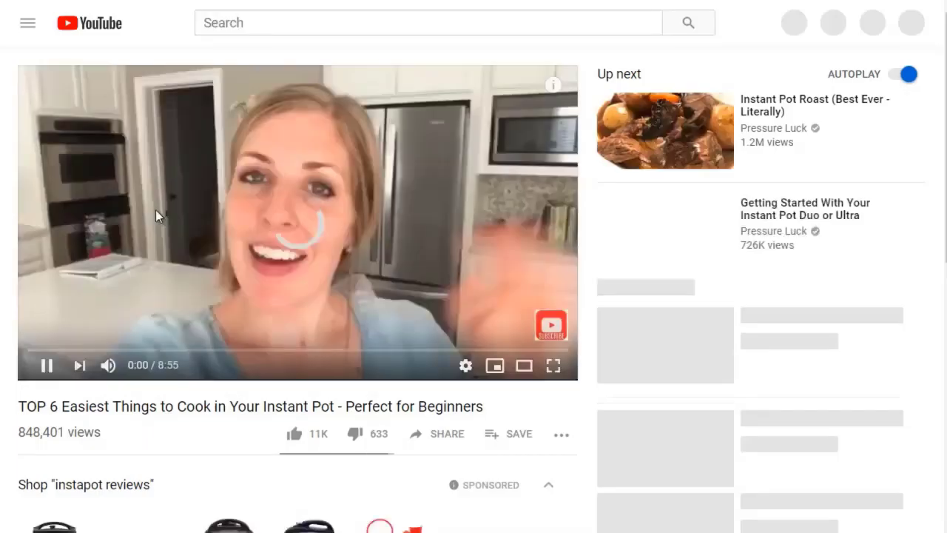
# Switch to the "TOP 6 Easiest Things to Cook in Your Instant Pot" video, mute and pause it, and look through its comments.
pyautogui.click(108, 365)
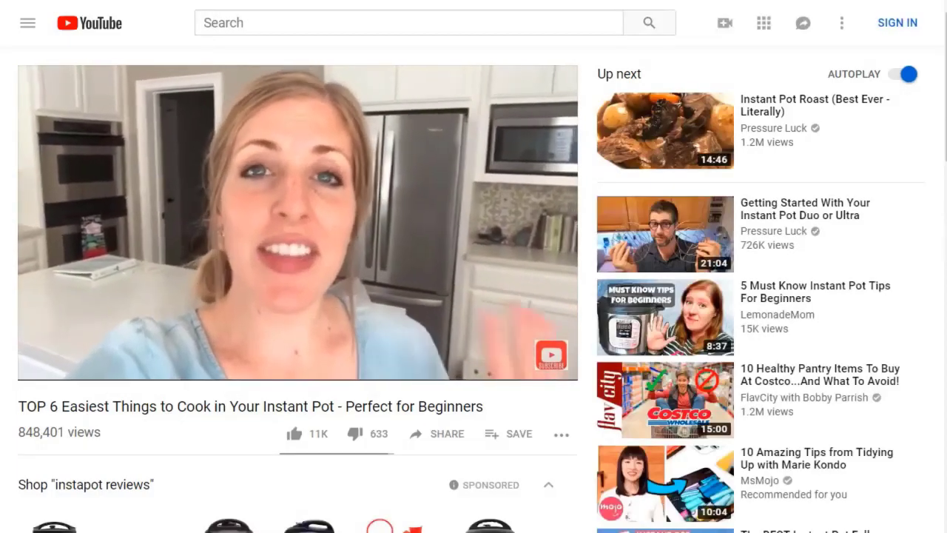
pyautogui.click(47, 365)
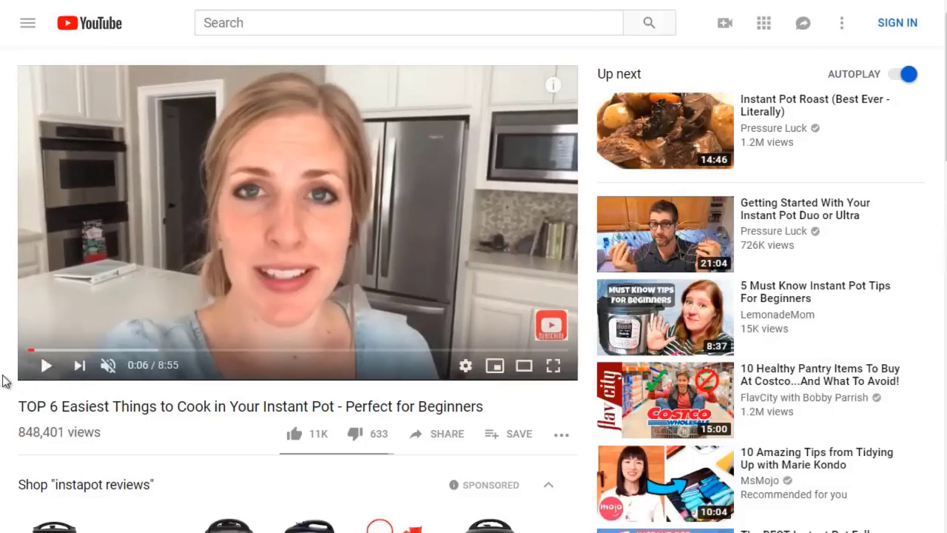
pyautogui.scroll(-1, 2, 380)
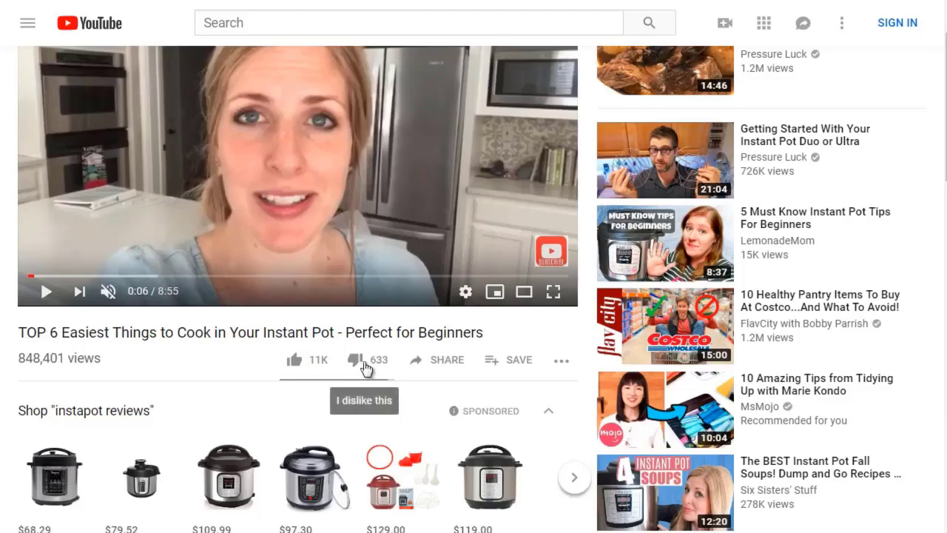
pyautogui.scroll(-3, 10, 362)
pyautogui.scroll(-7, 9, 358)
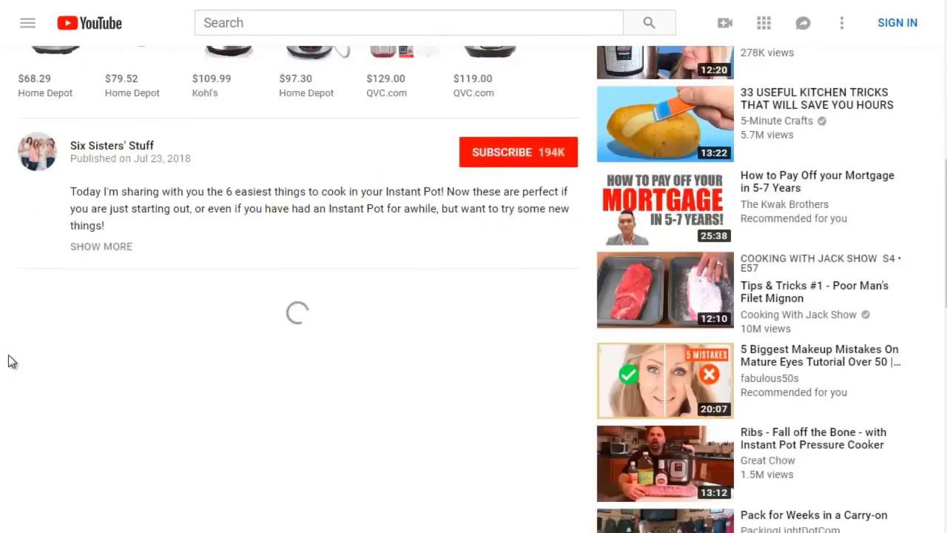
pyautogui.scroll(1, 15, 357)
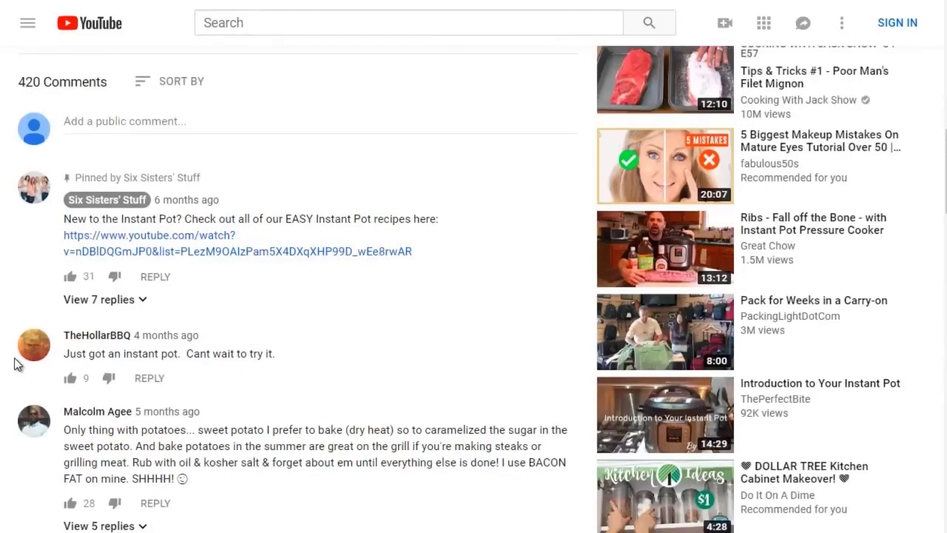
# Review the Top 6 video's view count and shortened description, then select its full title.
pyautogui.scroll(9, 17, 364)
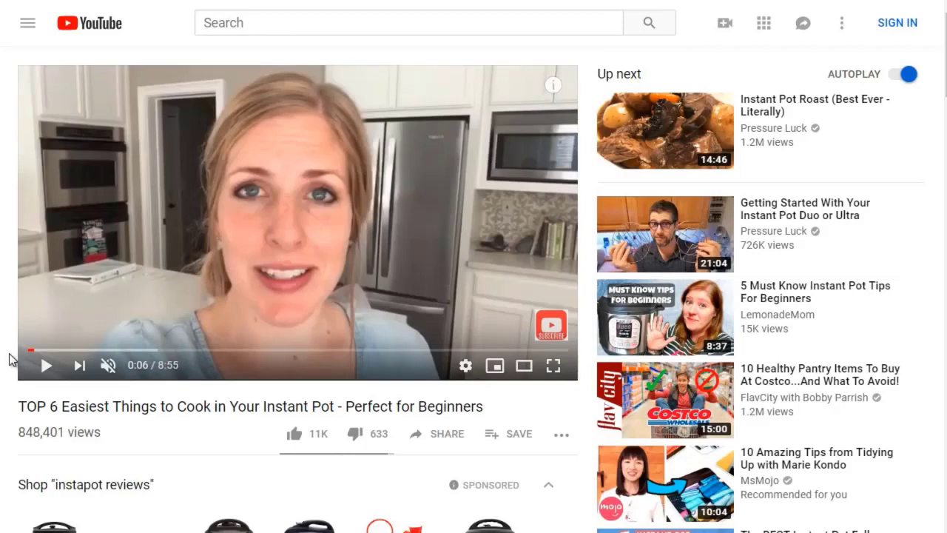
pyautogui.scroll(-5, 9, 359)
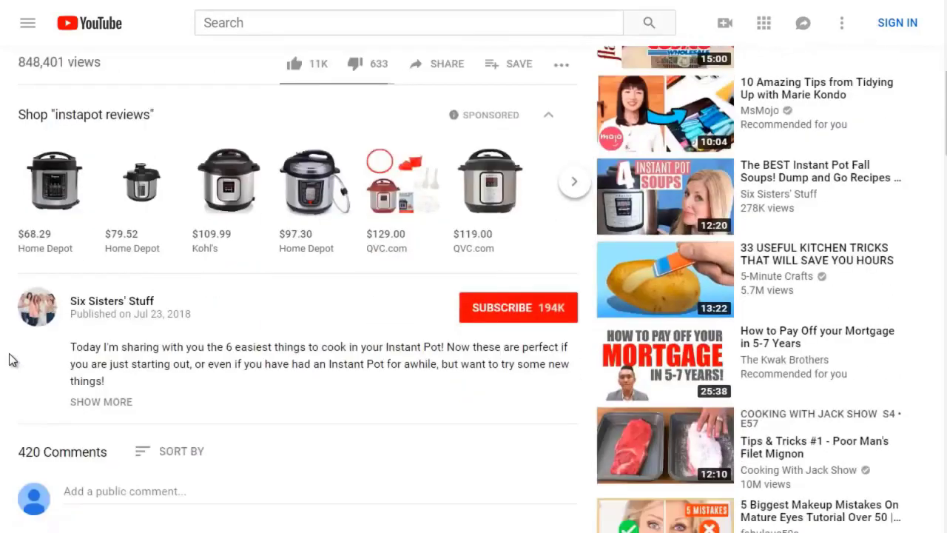
pyautogui.scroll(4, 9, 360)
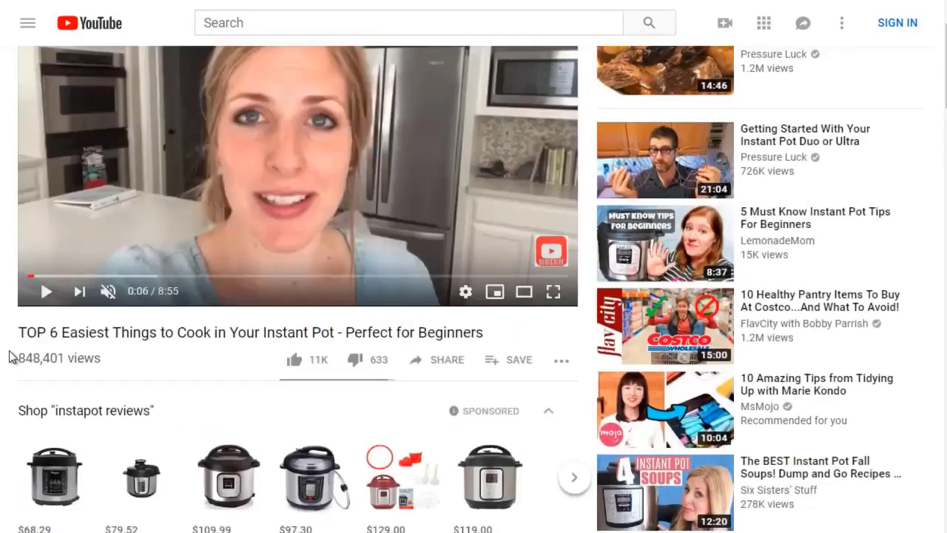
pyautogui.moveTo(15, 337); pyautogui.dragTo(486, 326)
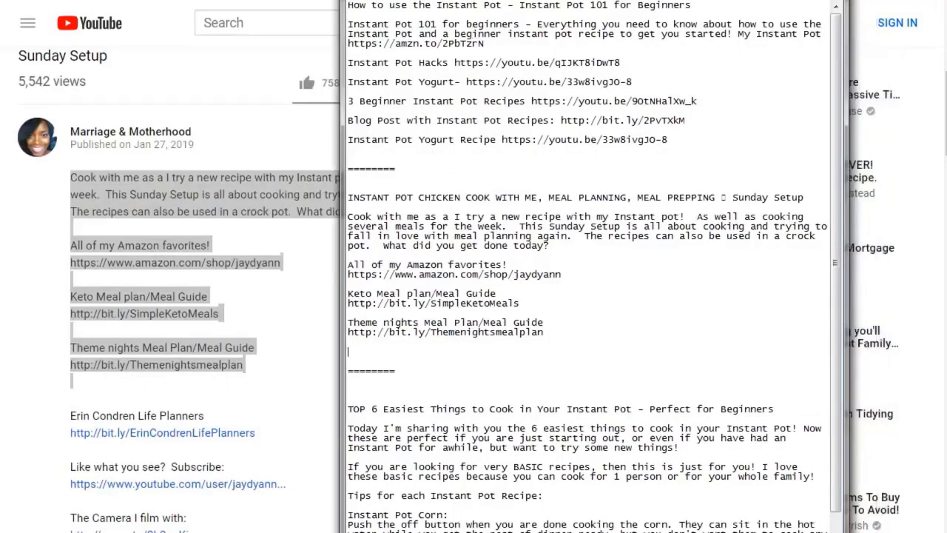
# Switch to the Notepad document, highlight the Instant Pot 101 and chicken entries, and reposition and widen its window.
pyautogui.moveTo(349, 7); pyautogui.dragTo(757, 152)
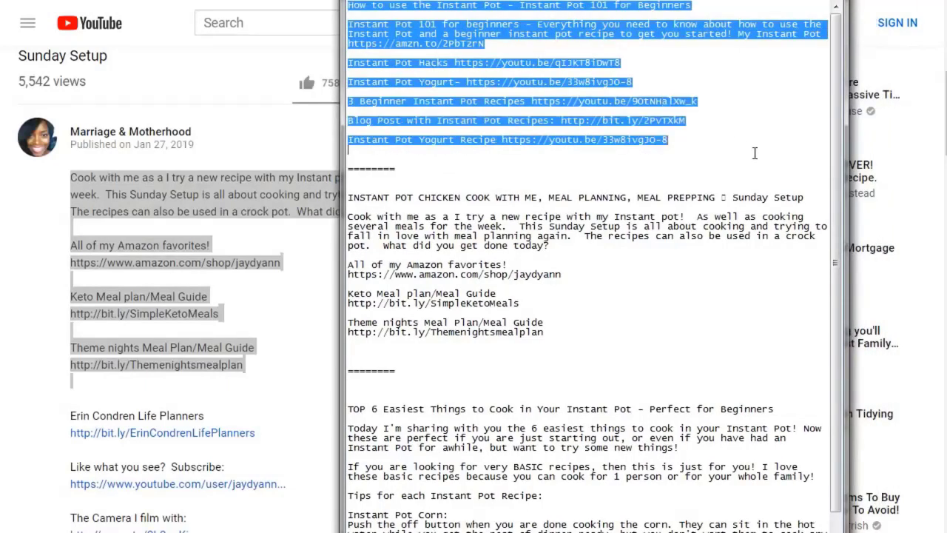
pyautogui.moveTo(549, 325); pyautogui.dragTo(370, 186)
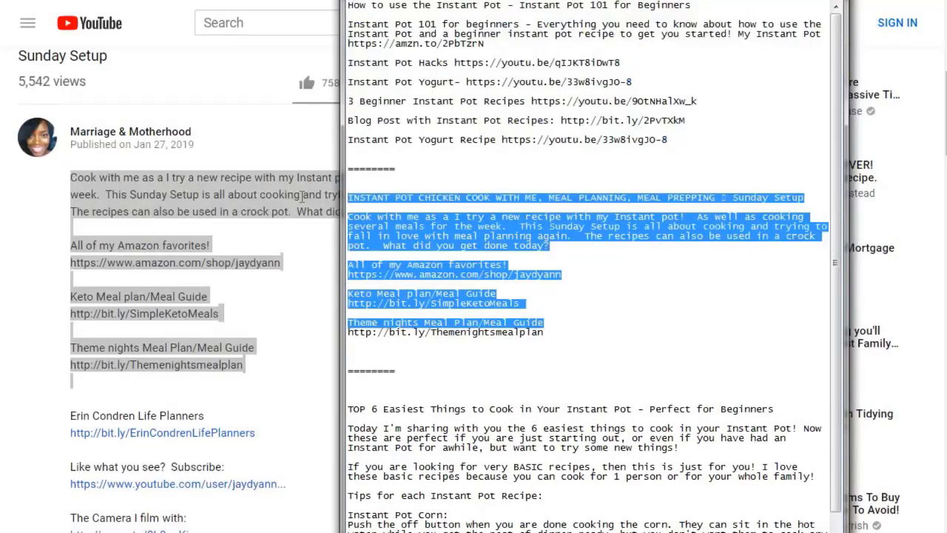
pyautogui.scroll(-1, 573, 321)
pyautogui.moveTo(570, 0); pyautogui.dragTo(569, 111)
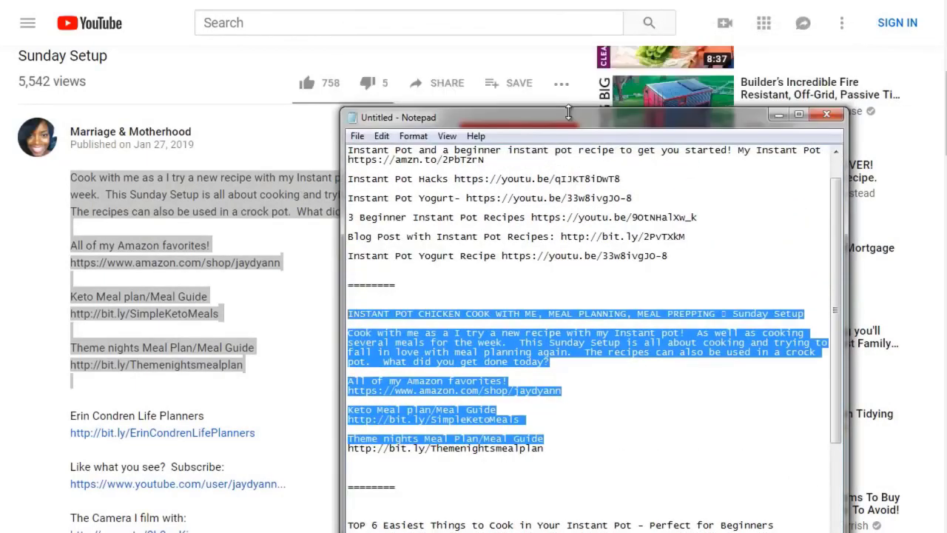
pyautogui.moveTo(341, 194); pyautogui.dragTo(125, 195)
pyautogui.moveTo(491, 111); pyautogui.dragTo(529, 1)
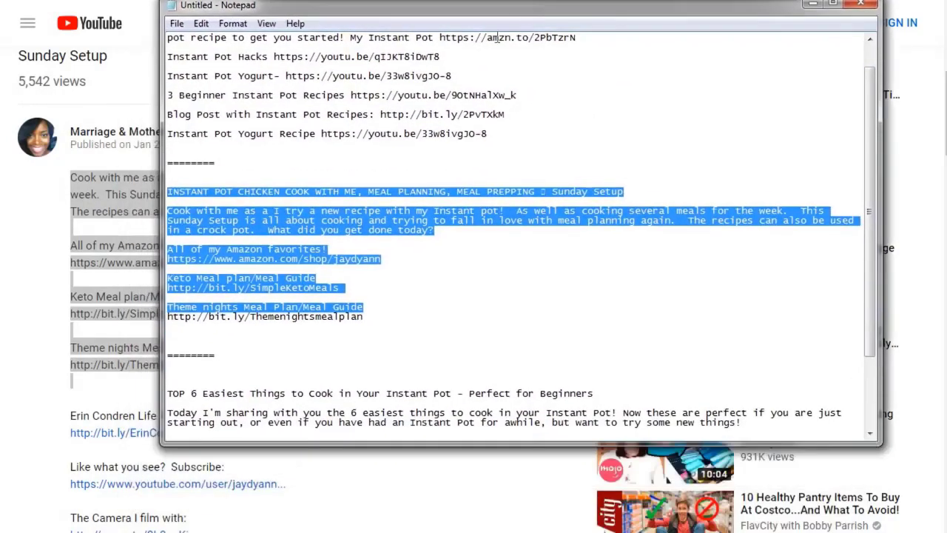
# Compare the collected Instant Pot 101 title with the chicken video's title and its "Sunday Setup" ending.
pyautogui.click(331, 220)
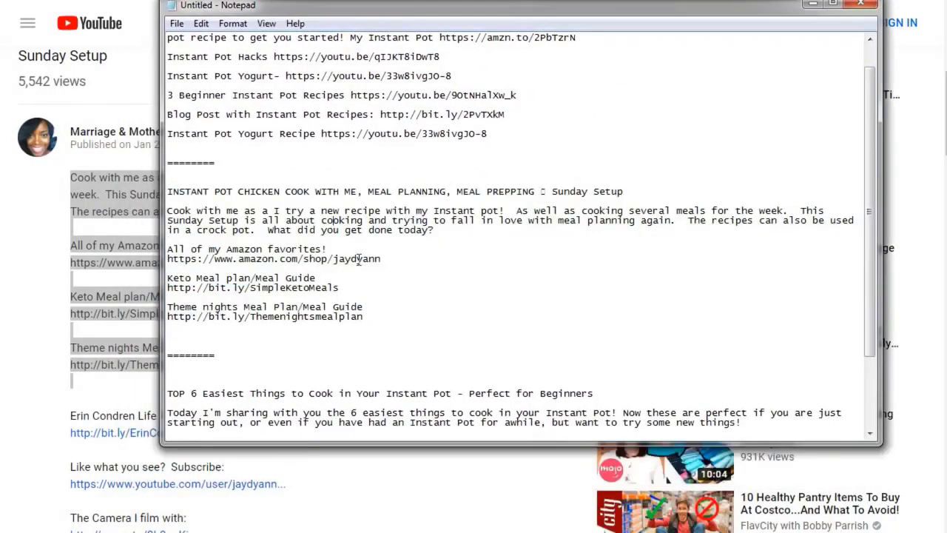
pyautogui.scroll(-2, 358, 258)
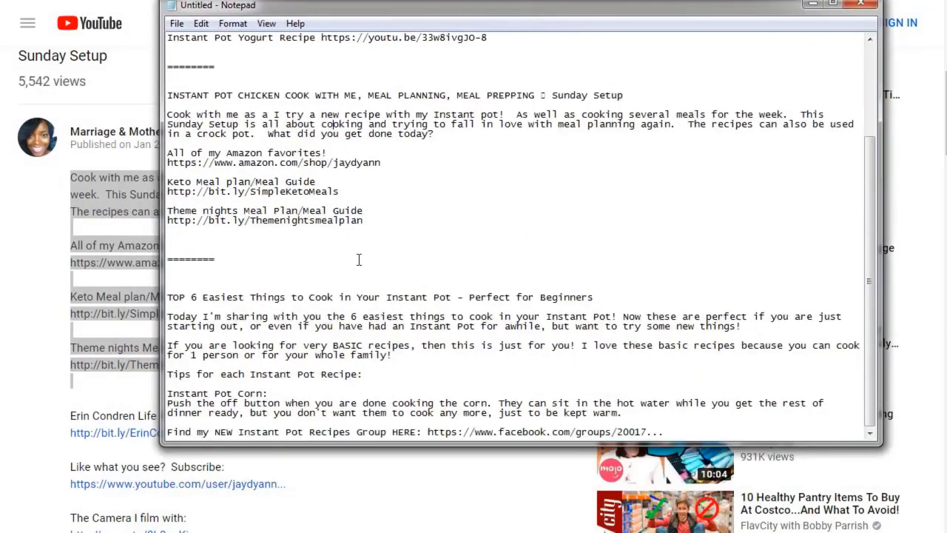
pyautogui.scroll(3, 321, 205)
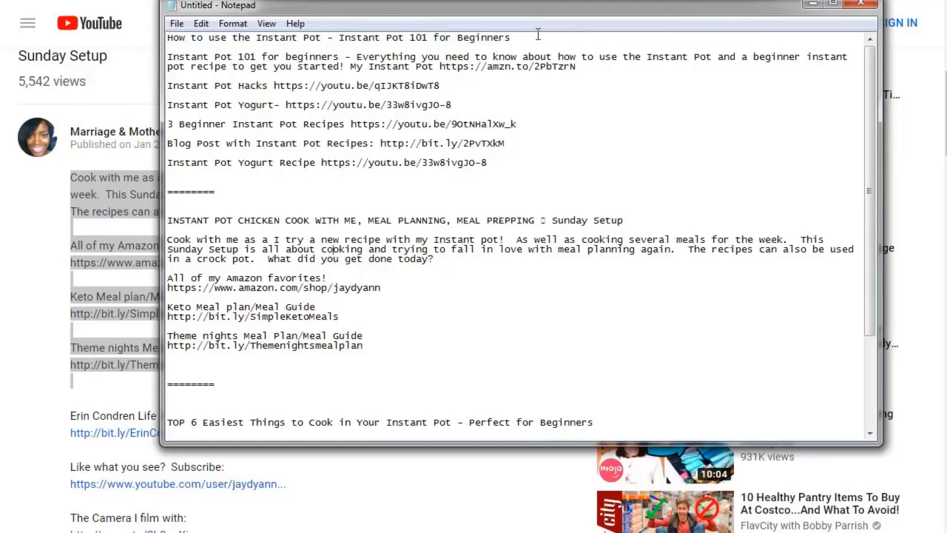
pyautogui.moveTo(538, 34); pyautogui.dragTo(344, 32)
pyautogui.scroll(-3, 316, 207)
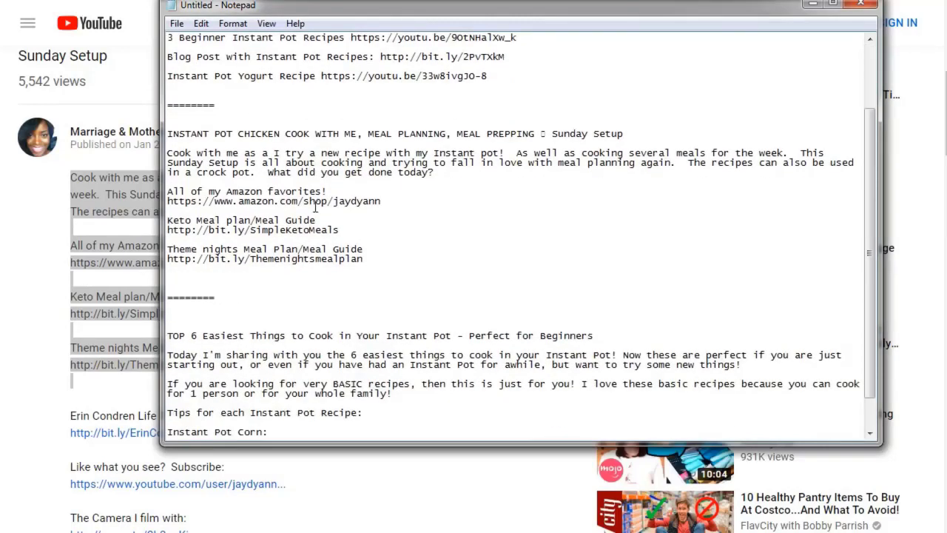
pyautogui.moveTo(629, 138); pyautogui.dragTo(543, 130)
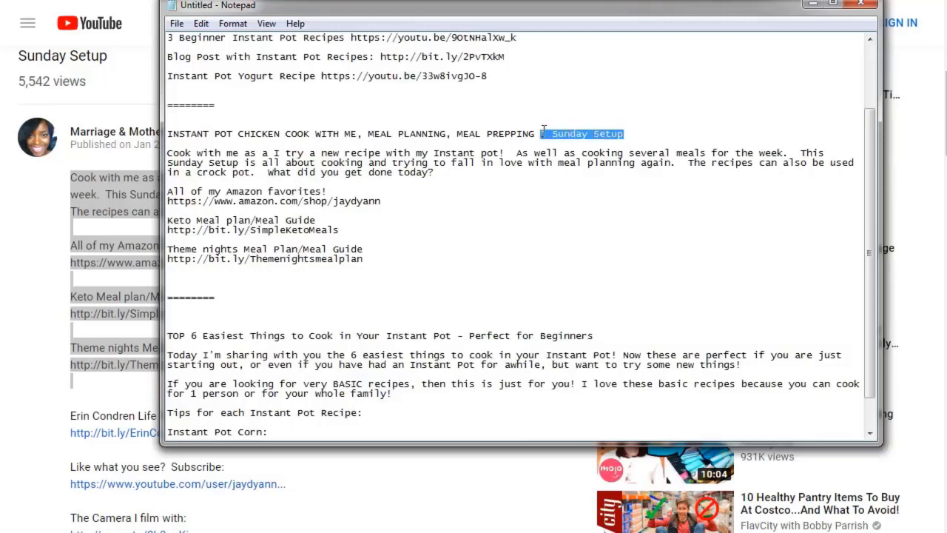
pyautogui.scroll(-1, 511, 244)
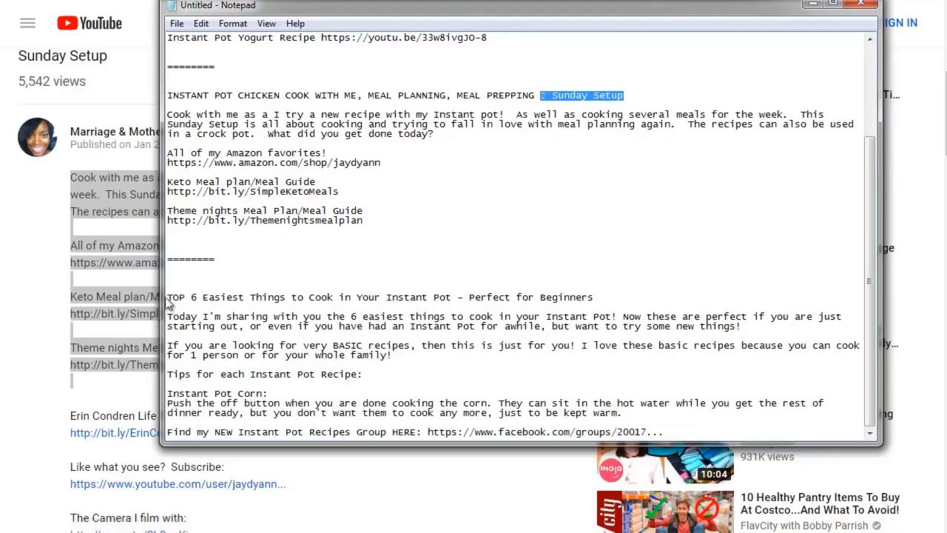
# Compare the Top 6 title's "TOP 6 Easiest Things to" and "Perfect for Beginners" phrases with the other titles, including "MEAL PREPPING".
pyautogui.moveTo(168, 296); pyautogui.dragTo(308, 296)
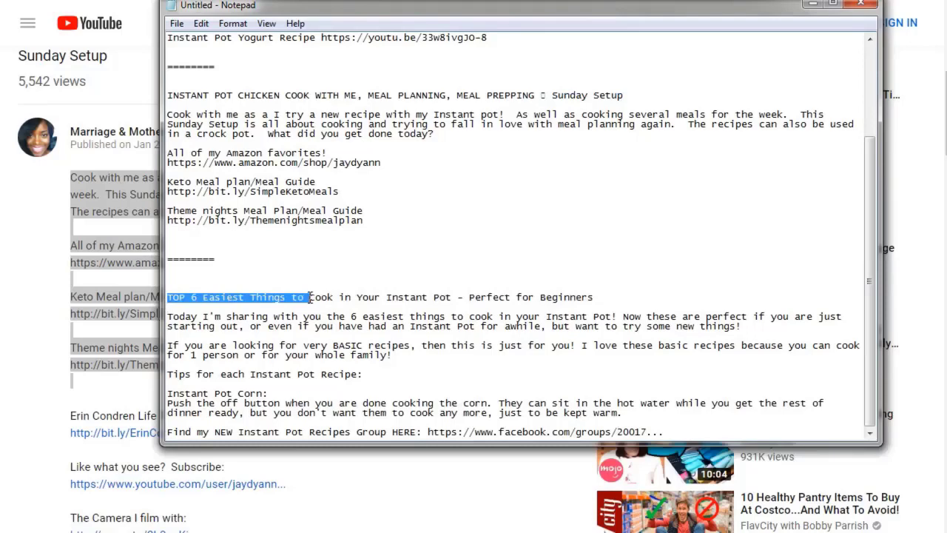
pyautogui.moveTo(593, 297); pyautogui.dragTo(467, 297)
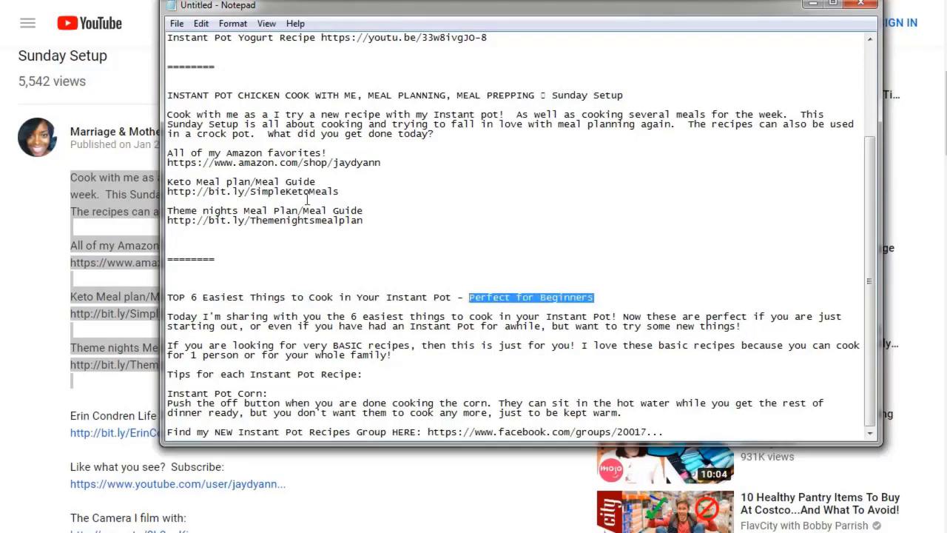
pyautogui.scroll(4, 307, 198)
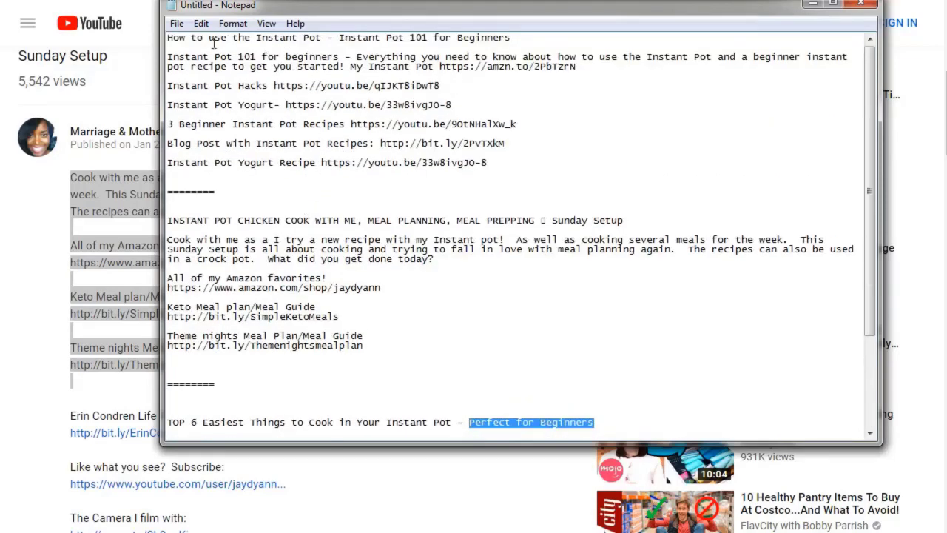
pyautogui.scroll(-3, 519, 265)
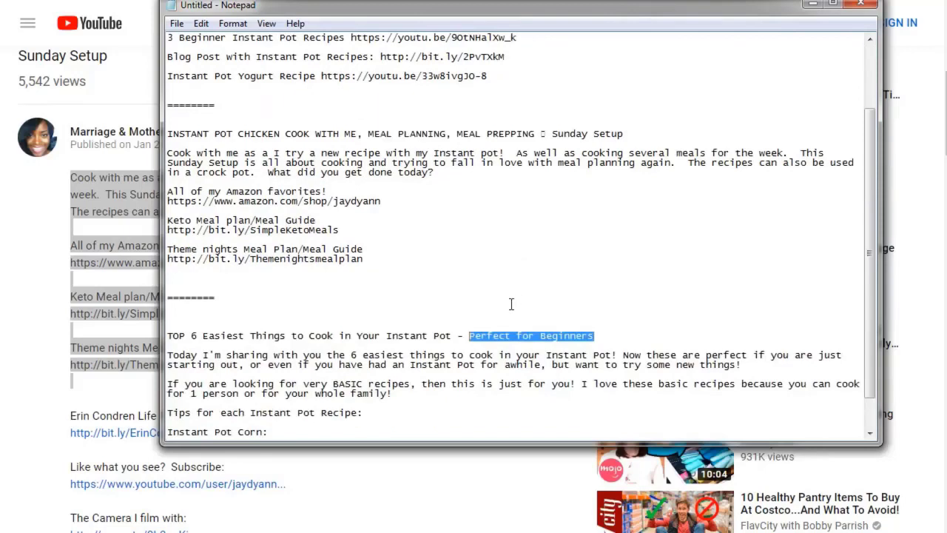
pyautogui.scroll(2, 618, 333)
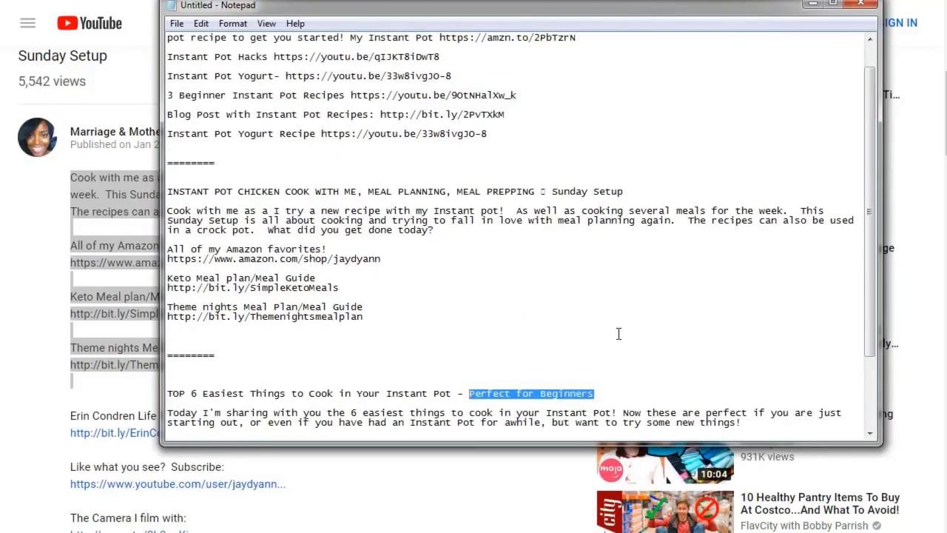
pyautogui.moveTo(635, 191); pyautogui.dragTo(458, 192)
pyautogui.click(458, 200)
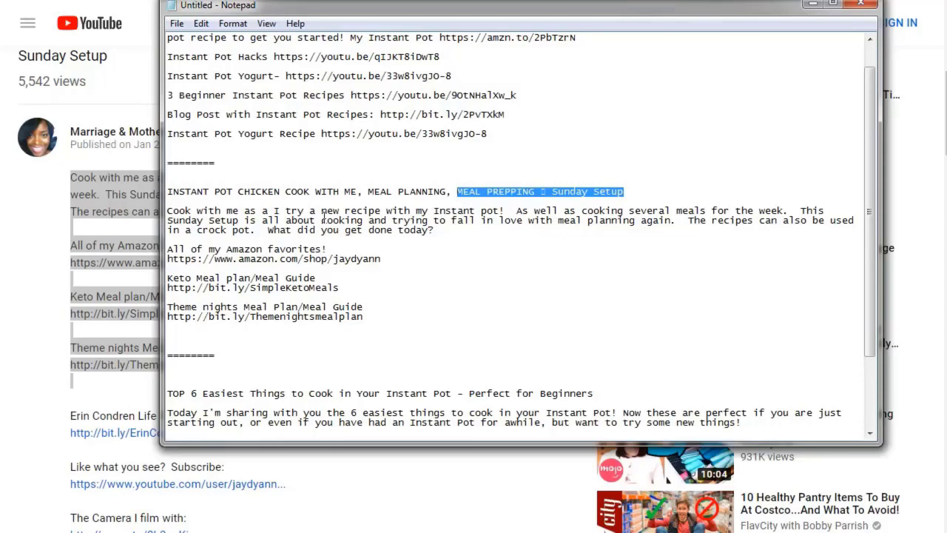
# Open the Social Blade website and search it for the Instant Pot 101 video's channel, Naturally Brittany.
pyautogui.click(67, 176)
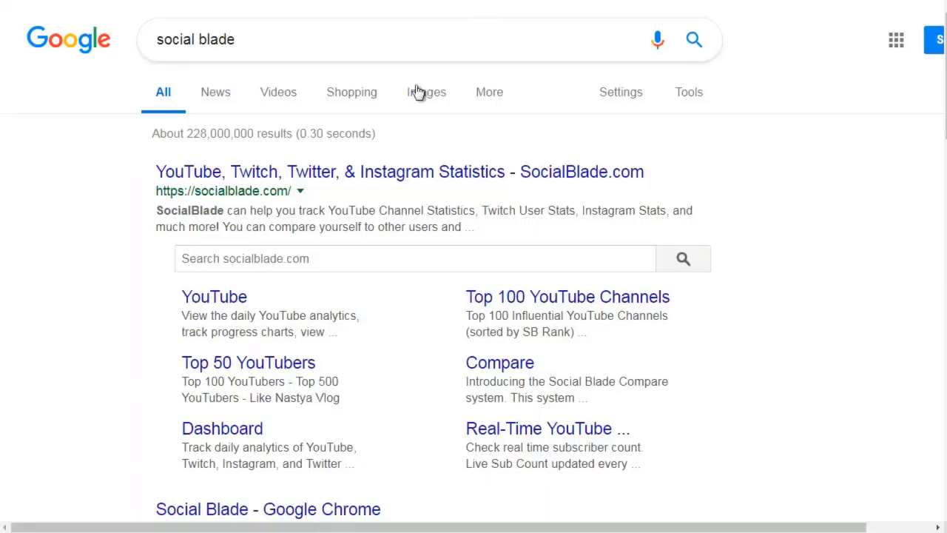
pyautogui.click(190, 173)
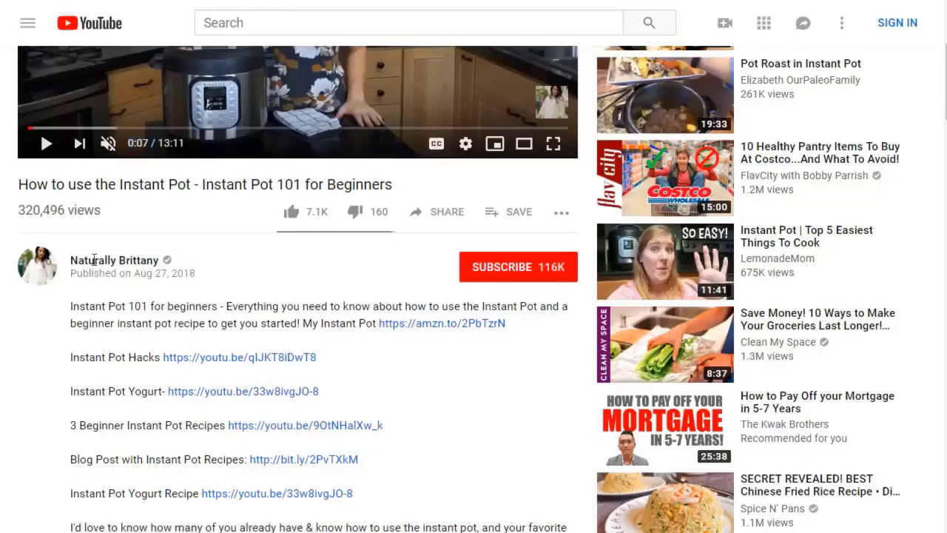
pyautogui.moveTo(164, 261); pyautogui.dragTo(68, 260)
pyautogui.hotkey('ctrl', 'c')
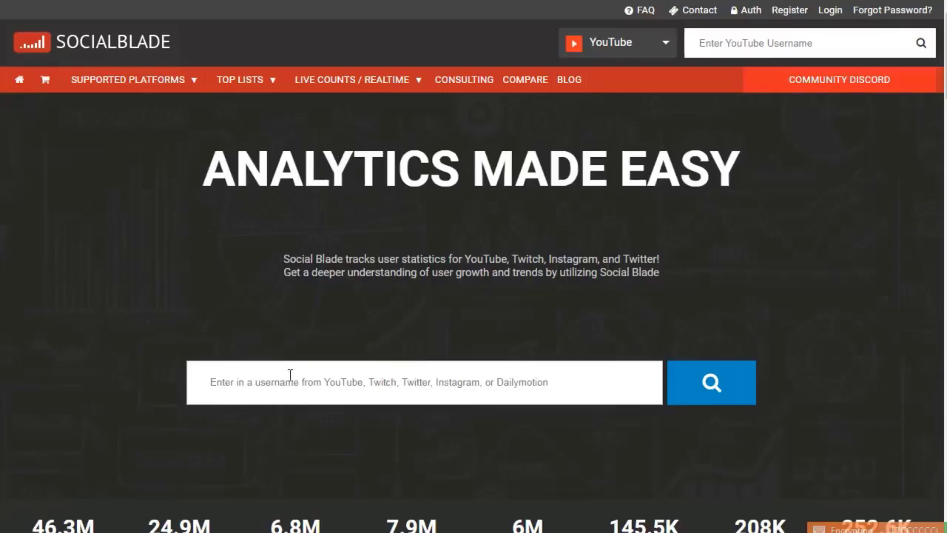
pyautogui.click(362, 380)
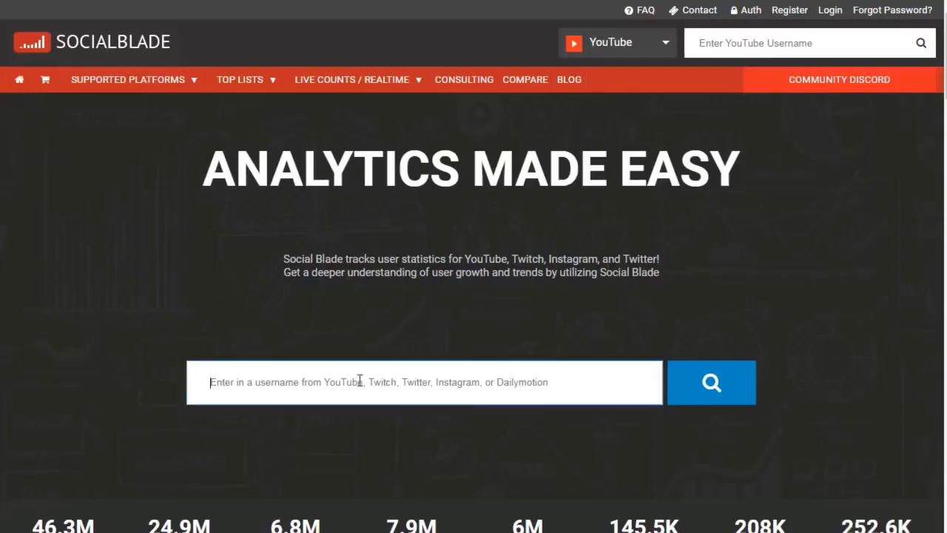
pyautogui.hotkey('ctrl', 'v')
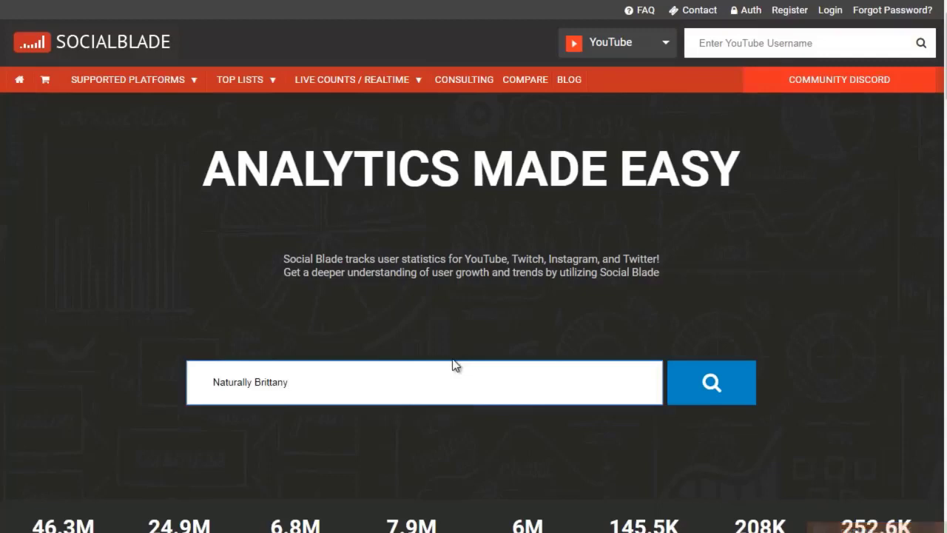
pyautogui.click(718, 386)
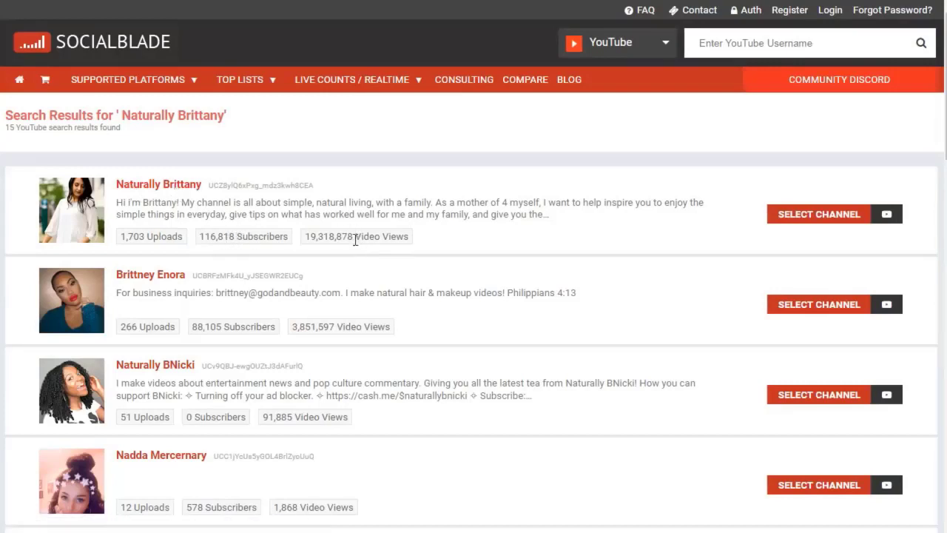
# Highlight Naturally Brittany's total video views and open the channel's statistics page in a new tab.
pyautogui.moveTo(305, 238); pyautogui.dragTo(354, 238)
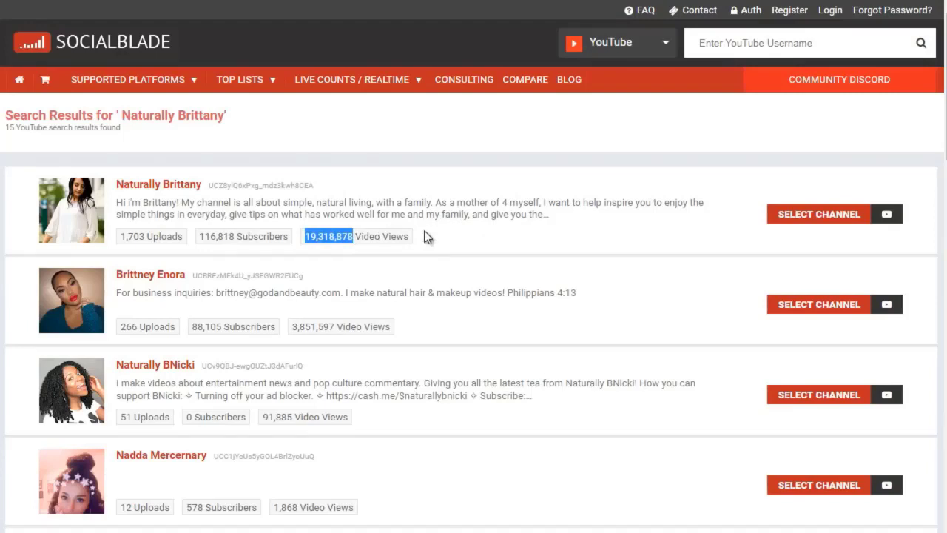
pyautogui.rightClick(183, 192)
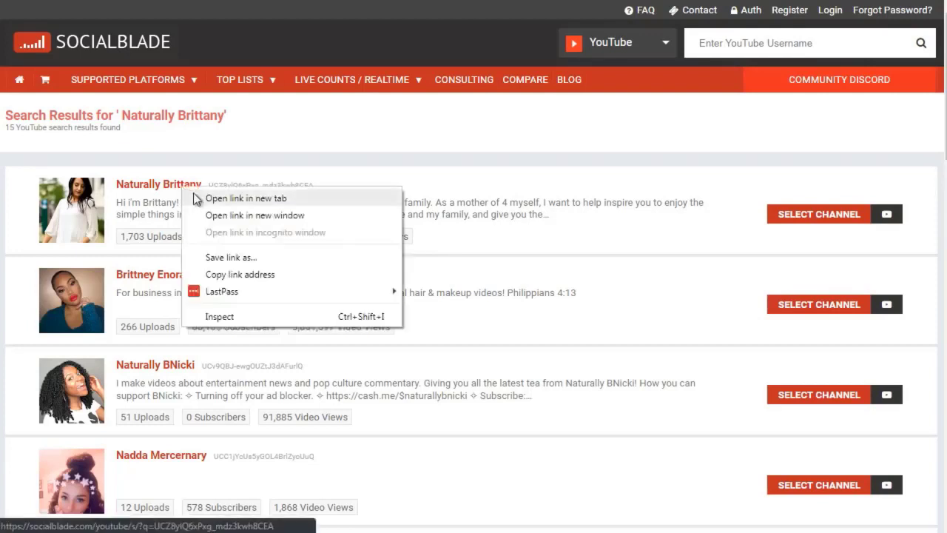
pyautogui.press('Escape')
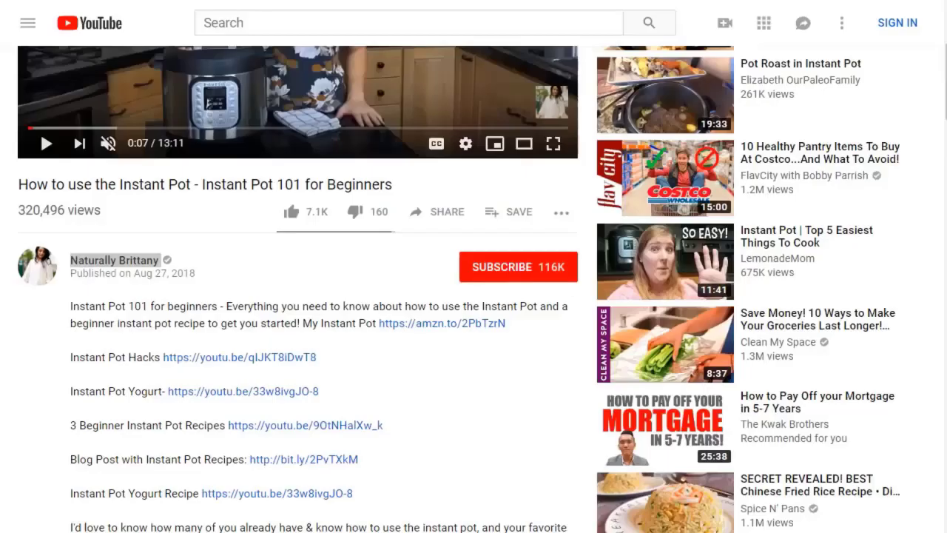
# Search Social Blade for the chicken video's channel, Marriage & Motherhood, and open its statistics page in a new tab.
pyautogui.moveTo(71, 261); pyautogui.dragTo(162, 260)
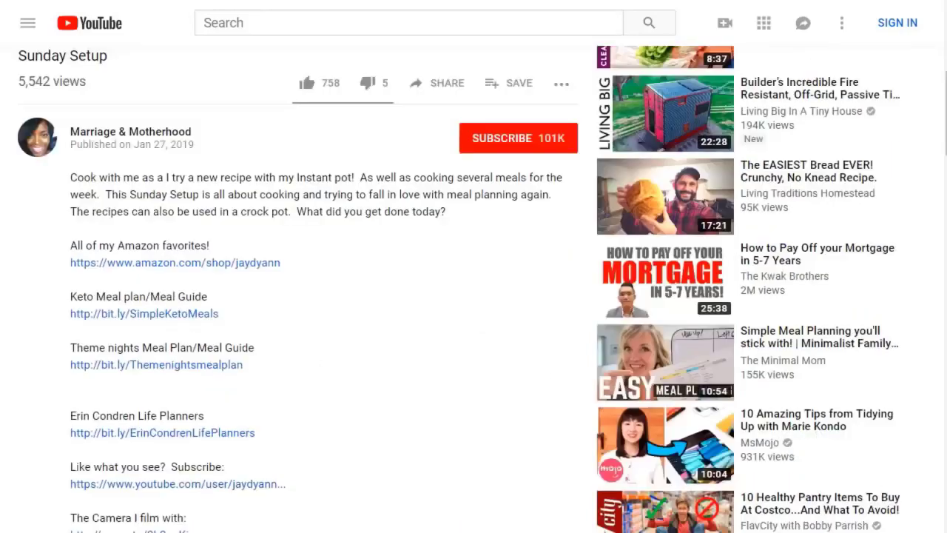
pyautogui.moveTo(204, 135); pyautogui.dragTo(62, 133)
pyautogui.hotkey('ctrl', 'c')
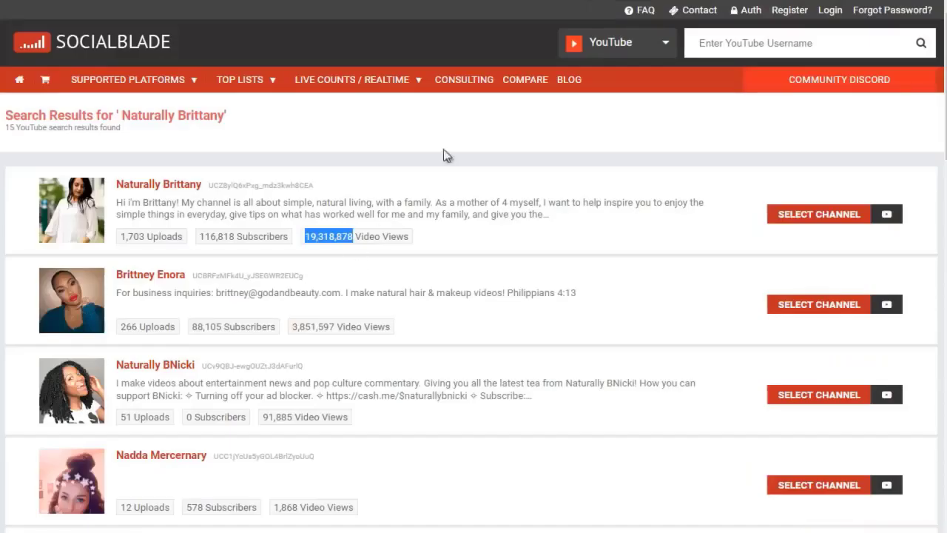
pyautogui.click(715, 34)
pyautogui.hotkey('ctrl', 'v')
pyautogui.press('Return')
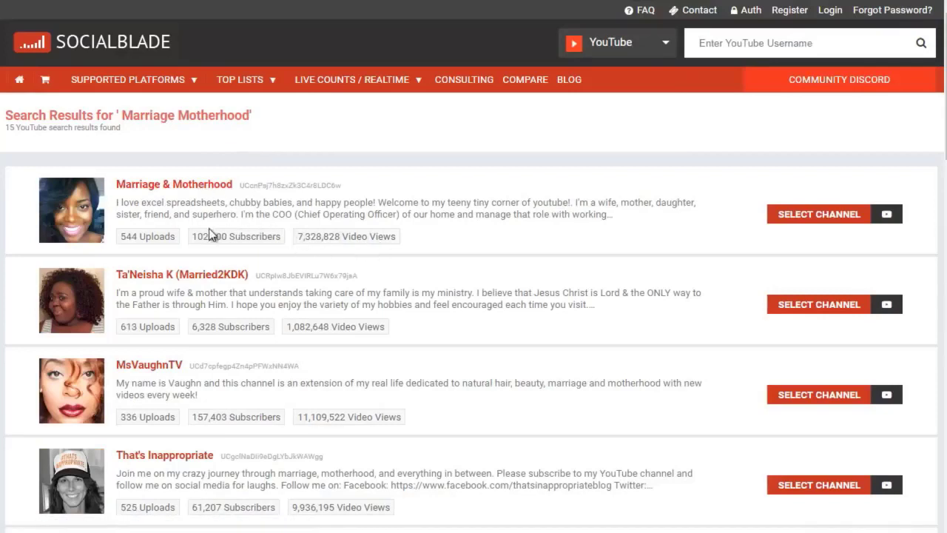
pyautogui.rightClick(200, 185)
pyautogui.press('Escape')
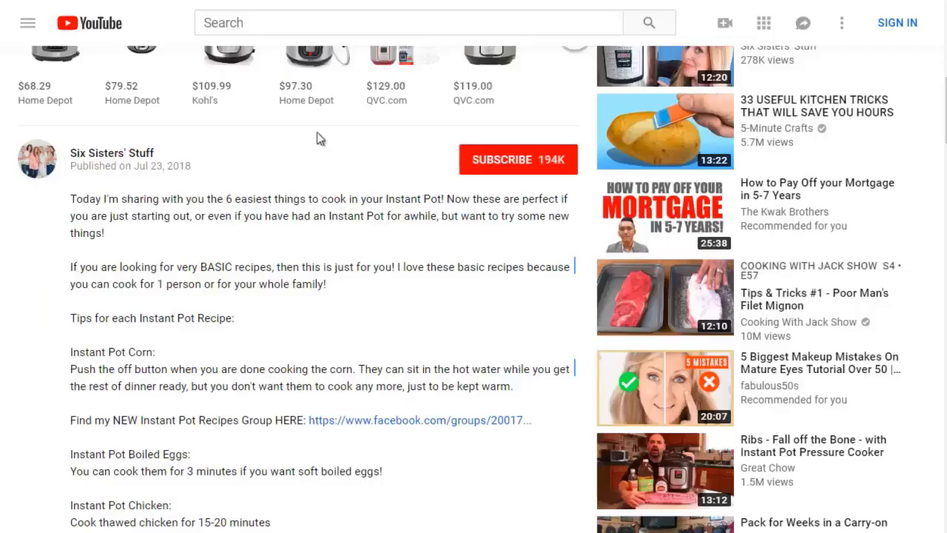
# Search Social Blade for the Top 6 video's channel, Six Sisters' Stuff, and open its statistics page separately.
pyautogui.scroll(4, 175, 174)
pyautogui.scroll(3, 175, 175)
pyautogui.scroll(-6, 178, 192)
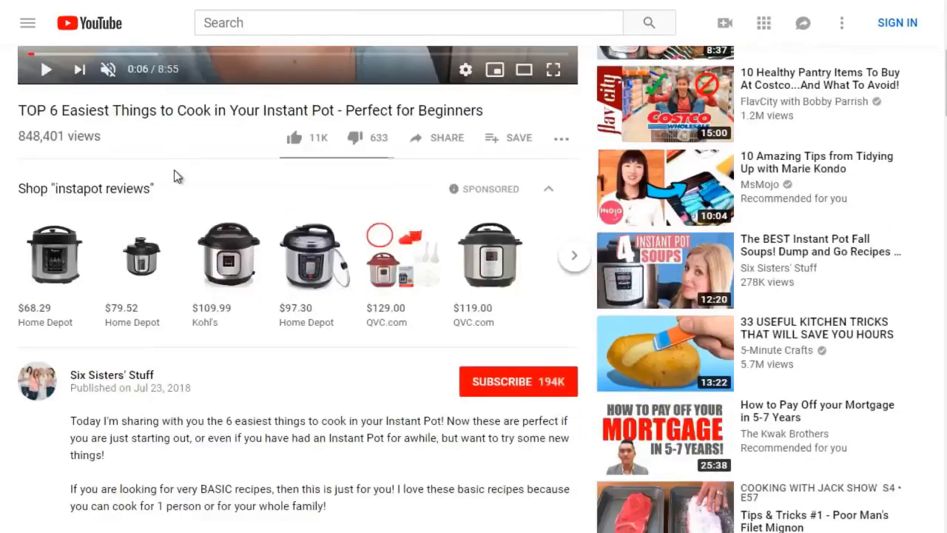
pyautogui.moveTo(173, 230); pyautogui.dragTo(74, 231)
pyautogui.hotkey('ctrl', 'c')
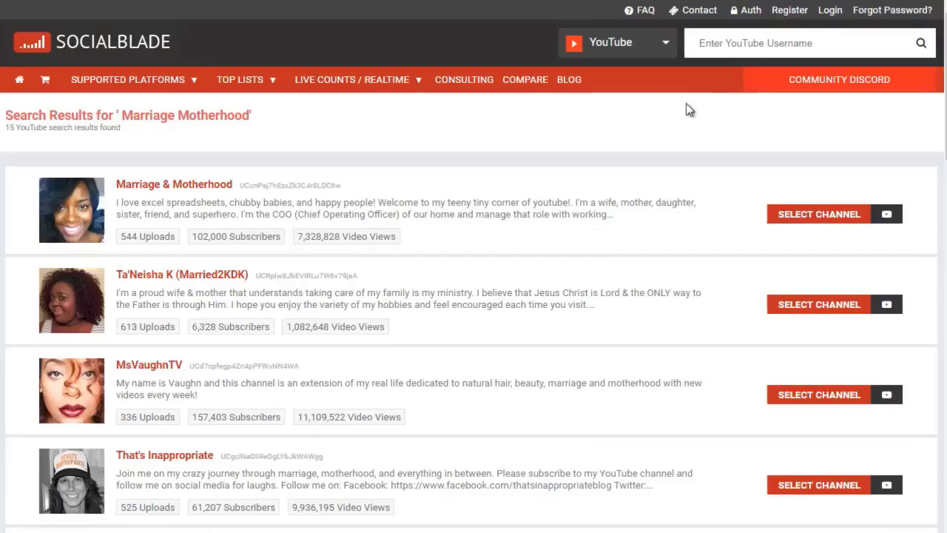
pyautogui.click(747, 44)
pyautogui.hotkey('ctrl', 'v')
pyautogui.press('Return')
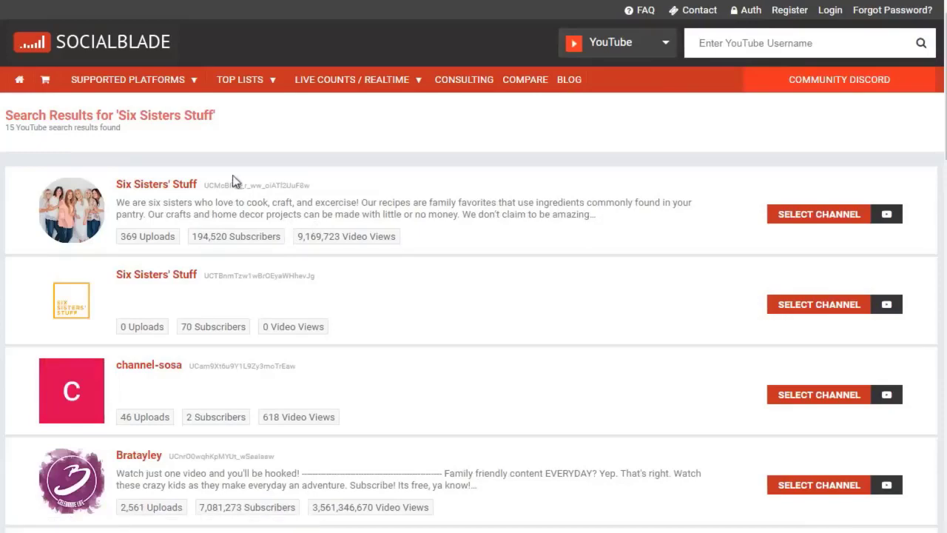
pyautogui.rightClick(182, 191)
pyautogui.click(198, 214)
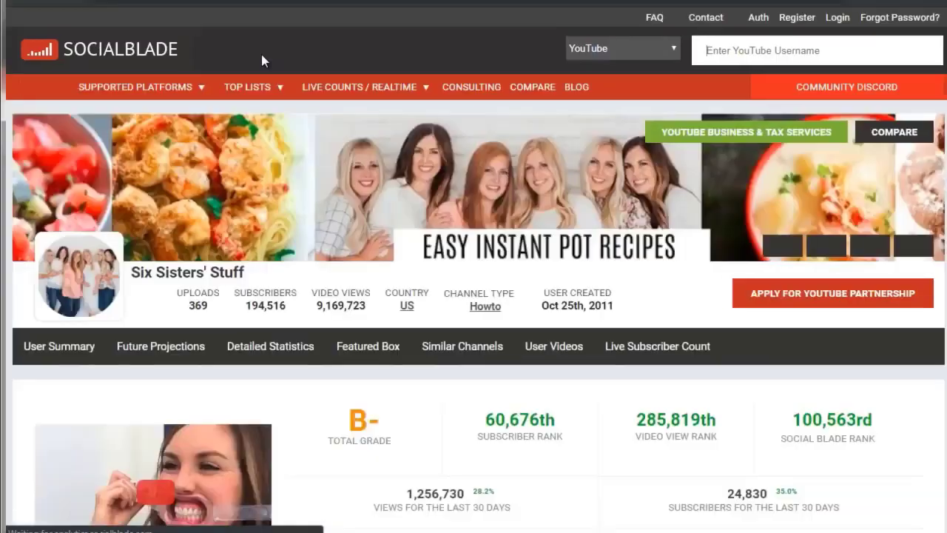
# Examine the grade, ranks, earnings and daily statistics of Six Sisters' Stuff, and compare Naturally Brittany's summary figures.
pyautogui.scroll(-3, 203, 205)
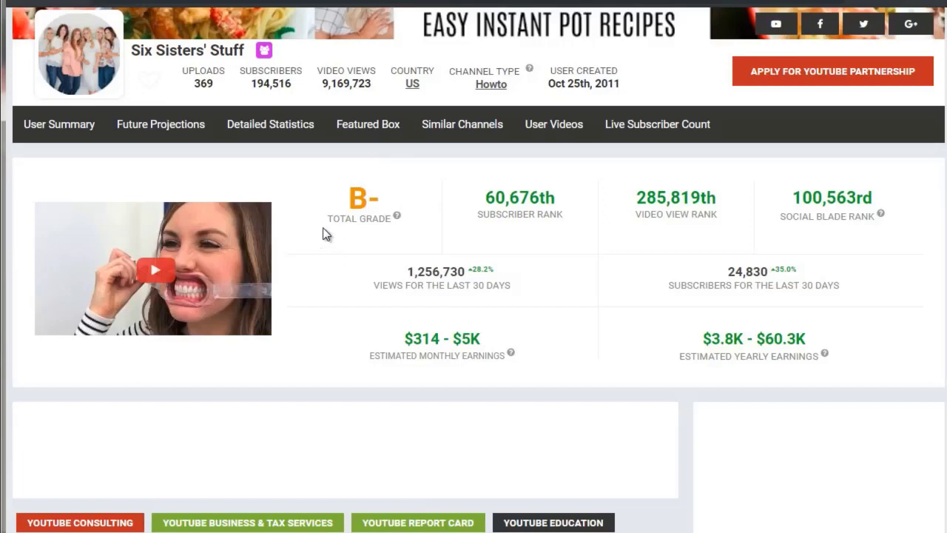
pyautogui.scroll(1, 316, 232)
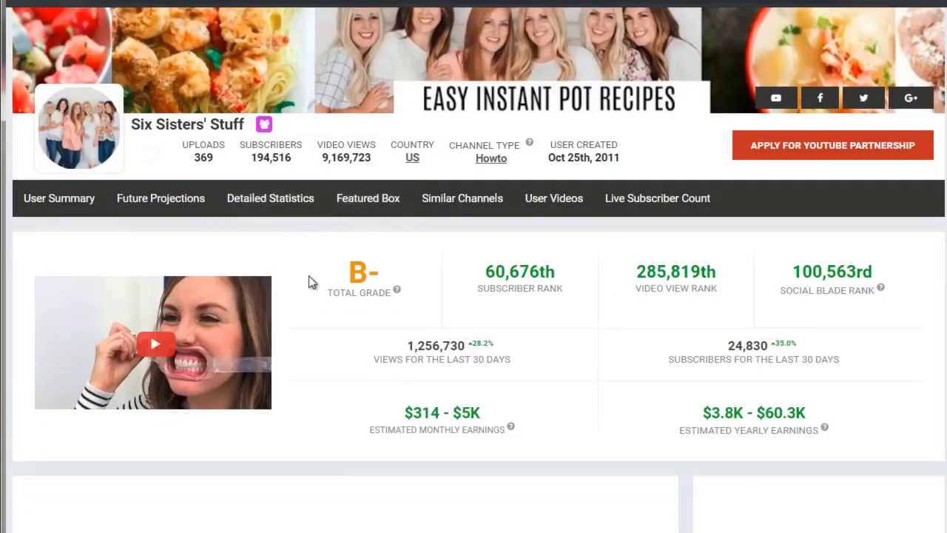
pyautogui.scroll(-8, 309, 275)
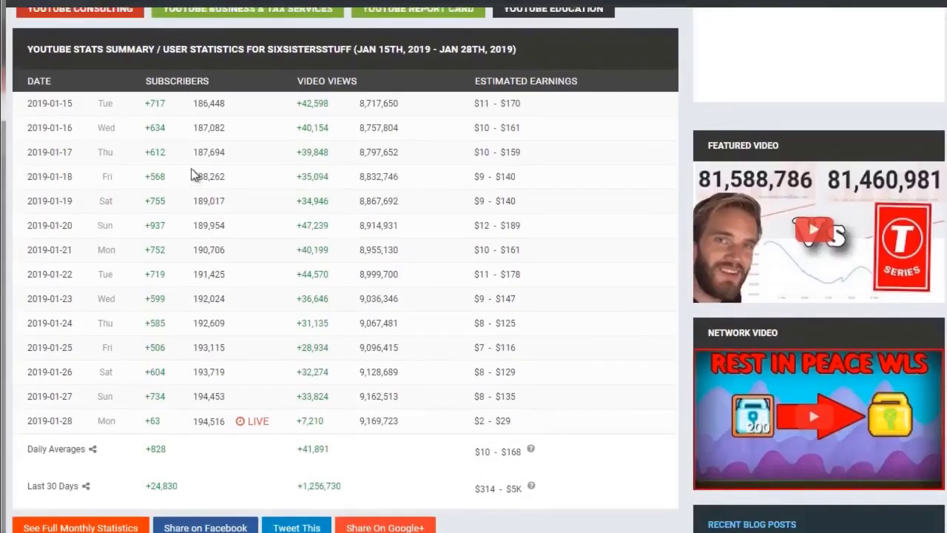
pyautogui.scroll(8, 197, 182)
pyautogui.scroll(2, 208, 155)
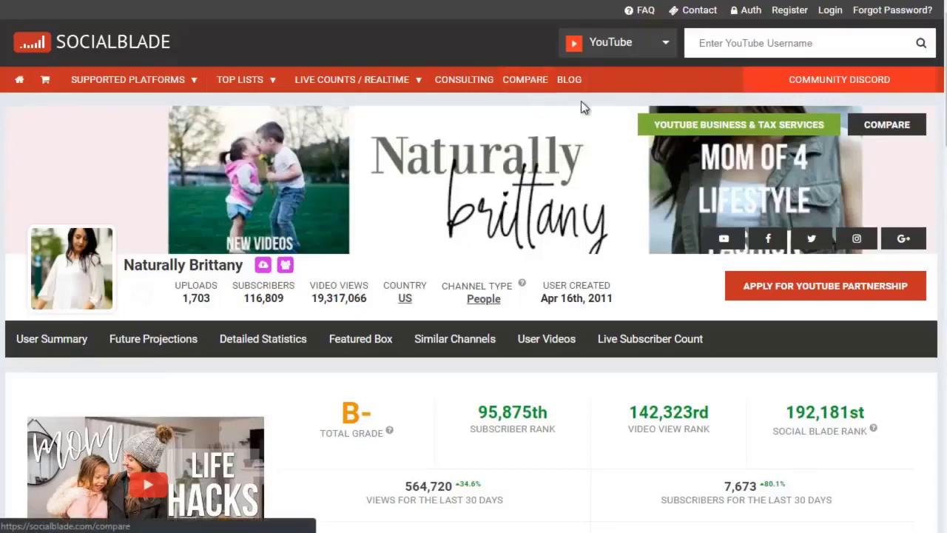
pyautogui.scroll(-2, 321, 282)
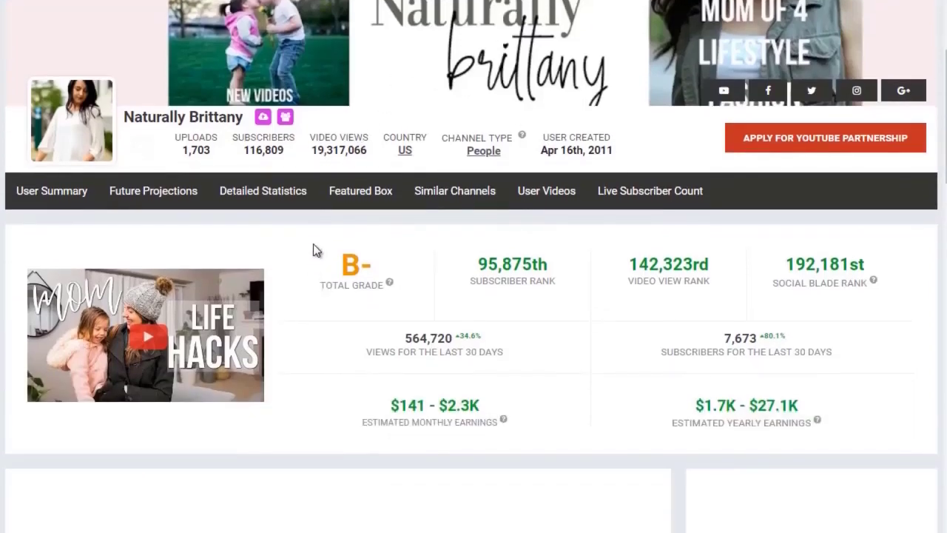
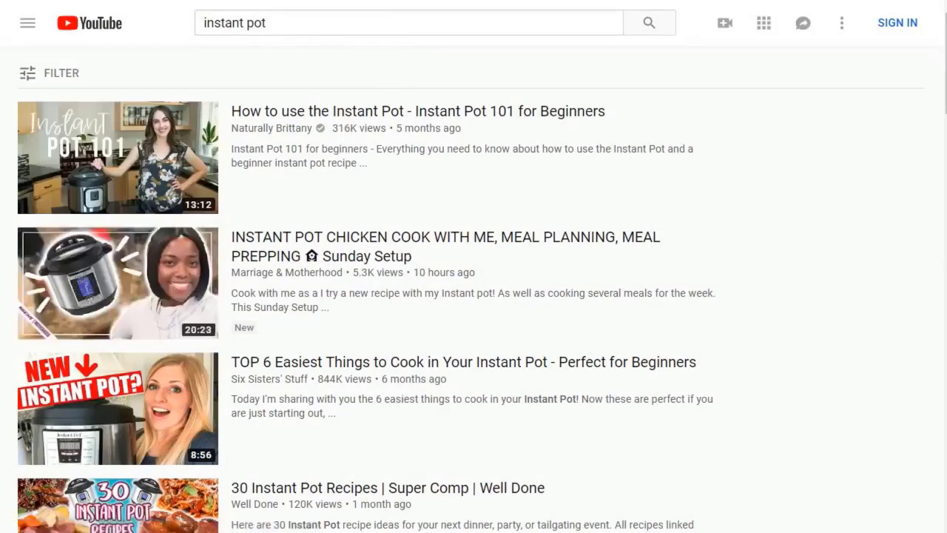
# Switch to the Notepad document, review the three collected titles and descriptions, and minimize its window.
pyautogui.hotkey('alt', 'Tab')
pyautogui.click(409, 219)
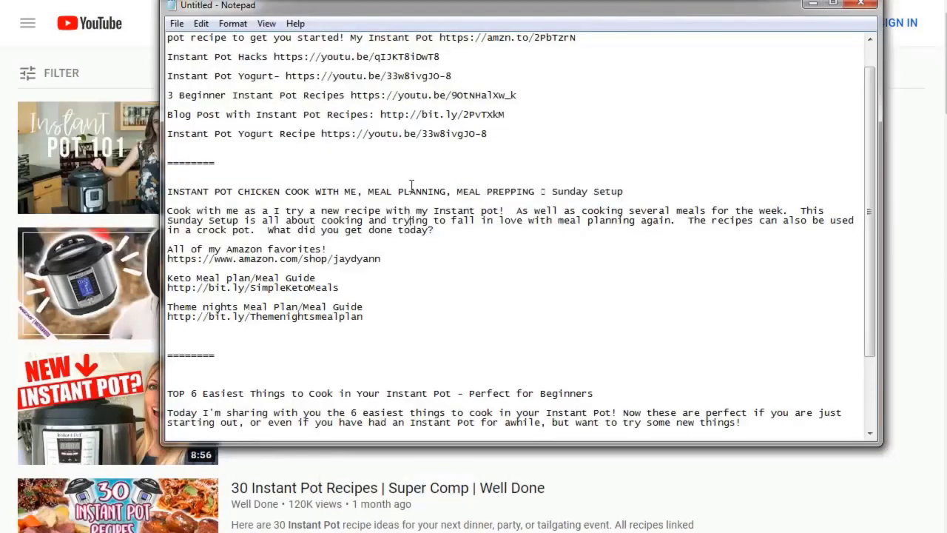
pyautogui.scroll(1, 412, 186)
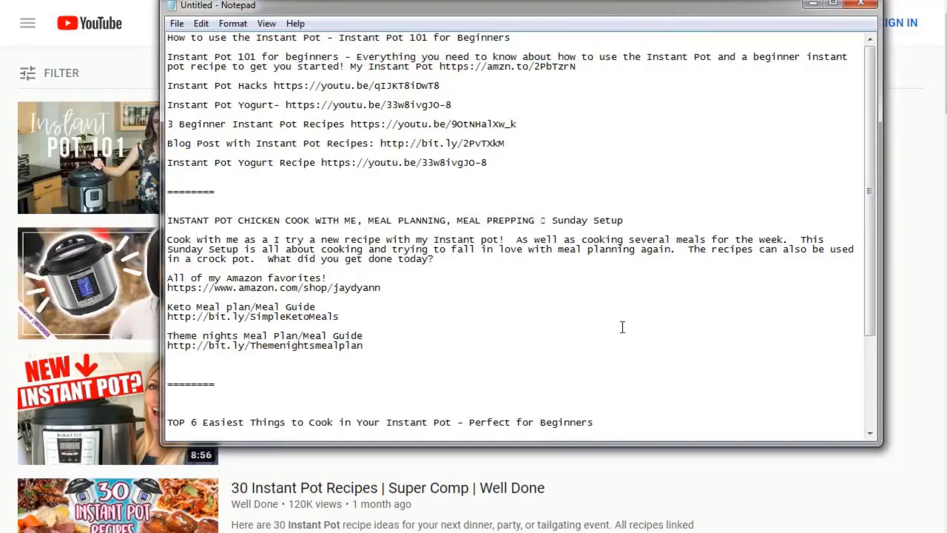
pyautogui.scroll(-2, 537, 328)
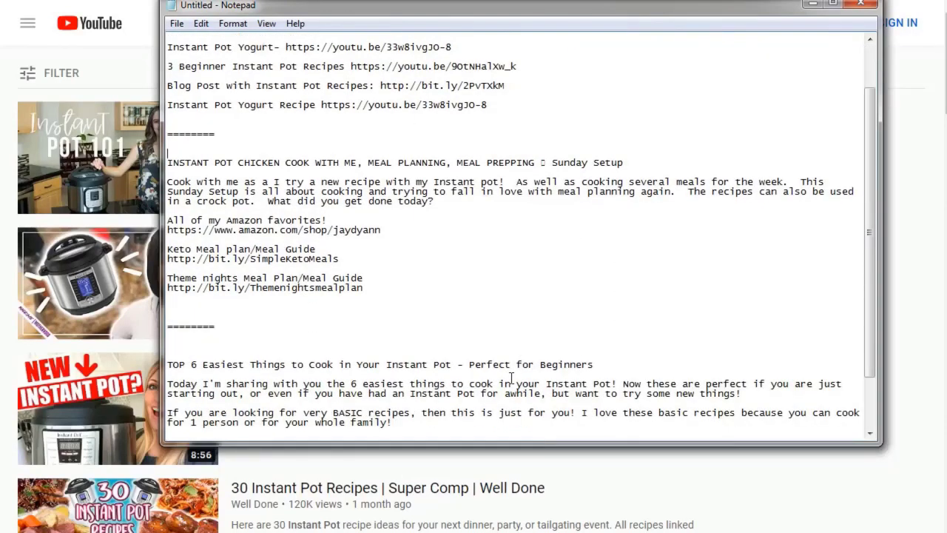
pyautogui.click(600, 361)
pyautogui.hotkey('shift', 'Home')
pyautogui.press('Left')
pyautogui.scroll(-3, 555, 267)
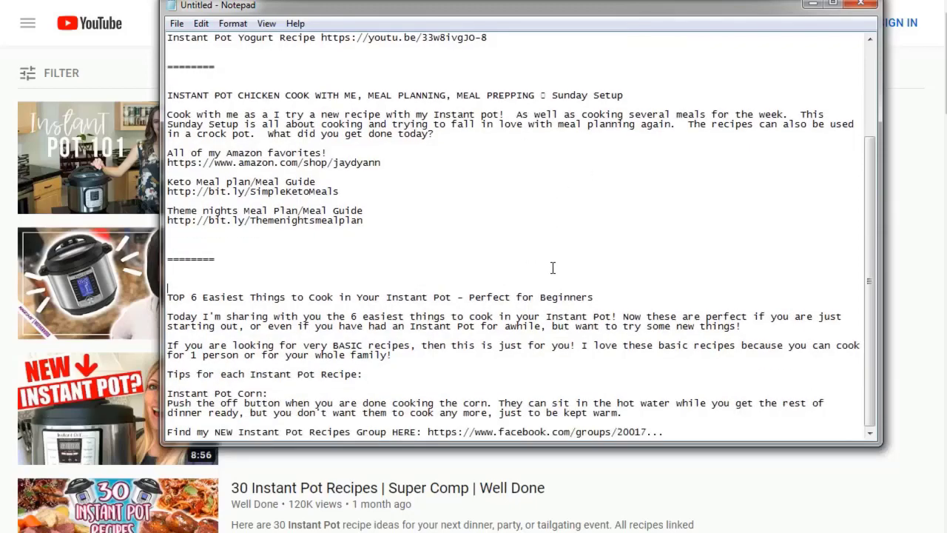
pyautogui.click(814, 4)
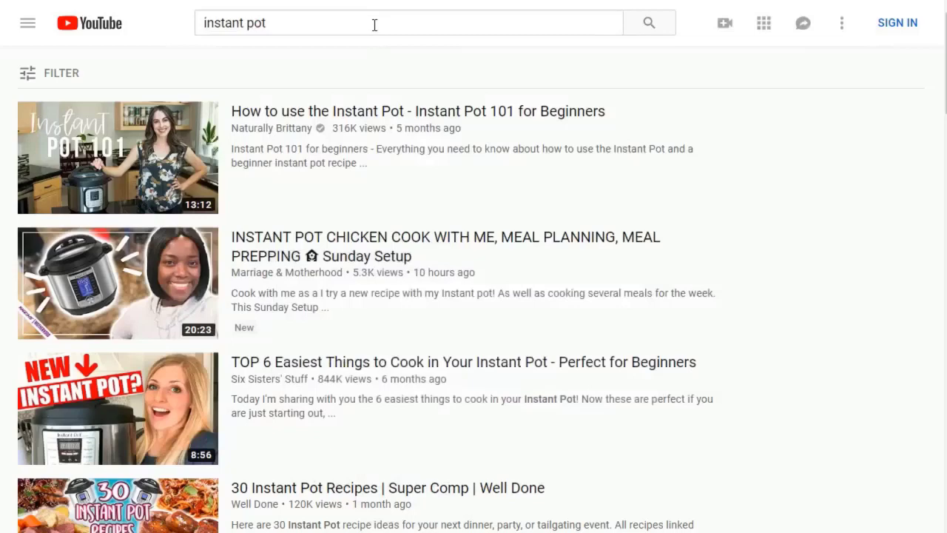
# Review YouTube's search suggestions for "instant pot" and compare the titles and thumbnails of the listed videos.
pyautogui.click(299, 24)
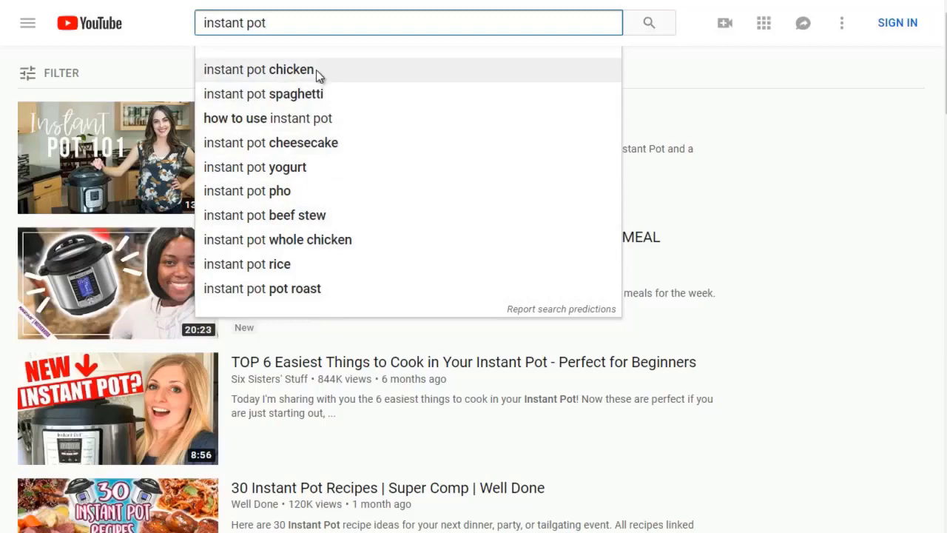
pyautogui.click(657, 72)
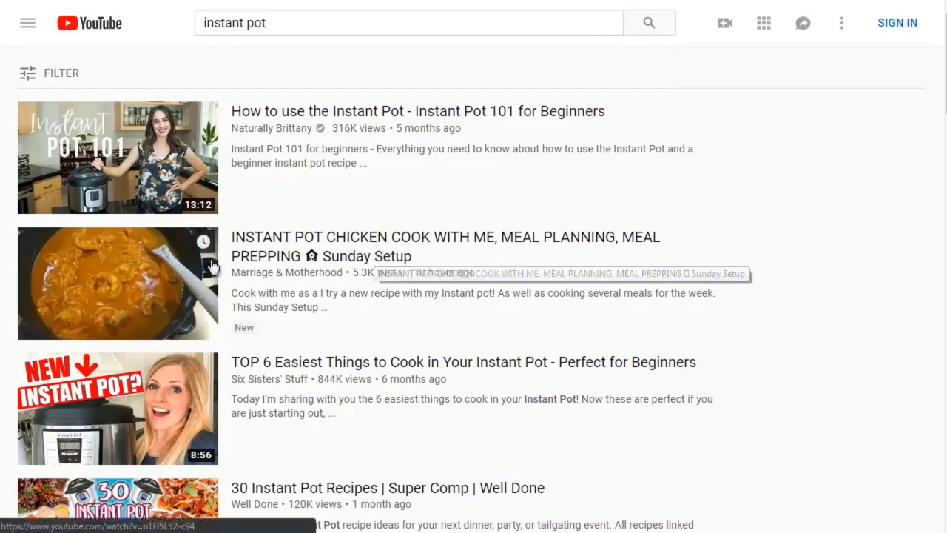
pyautogui.scroll(-4, 598, 295)
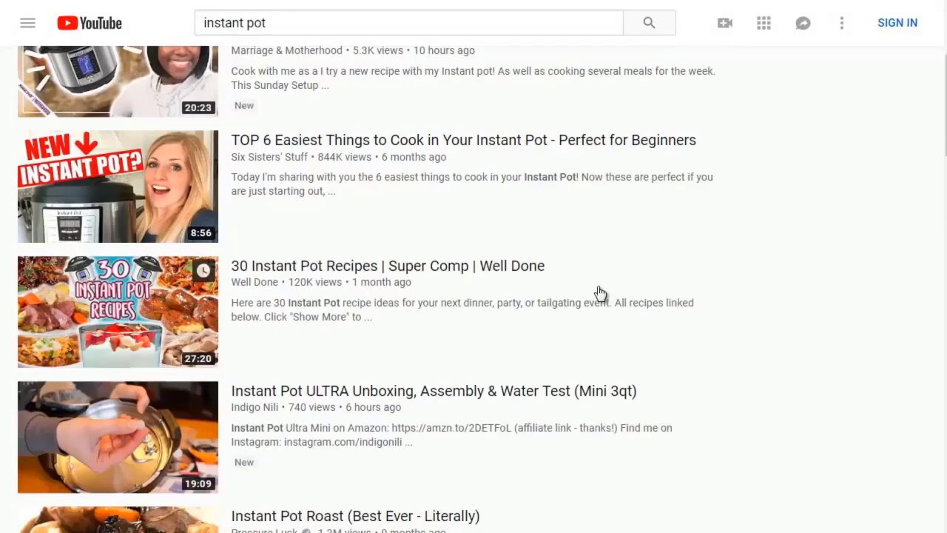
pyautogui.scroll(3, 596, 288)
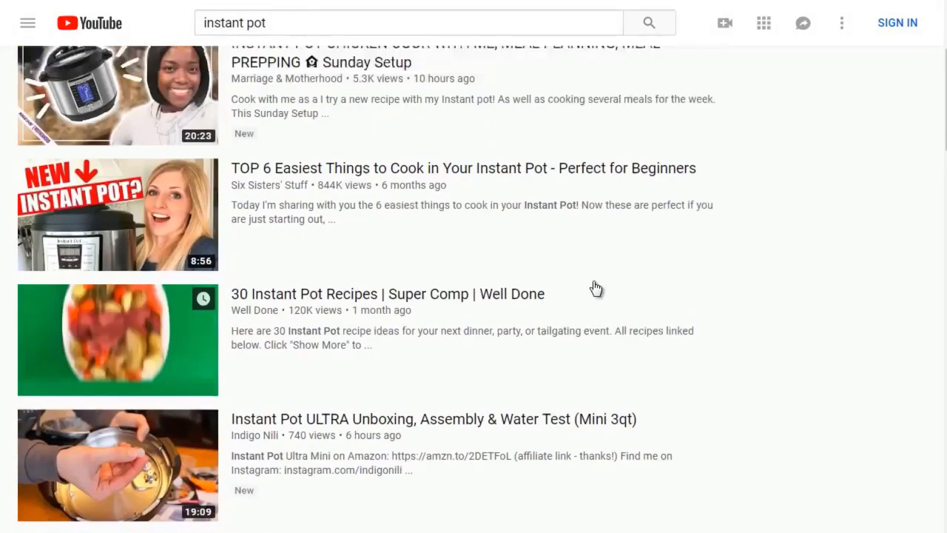
pyautogui.scroll(-1, 596, 288)
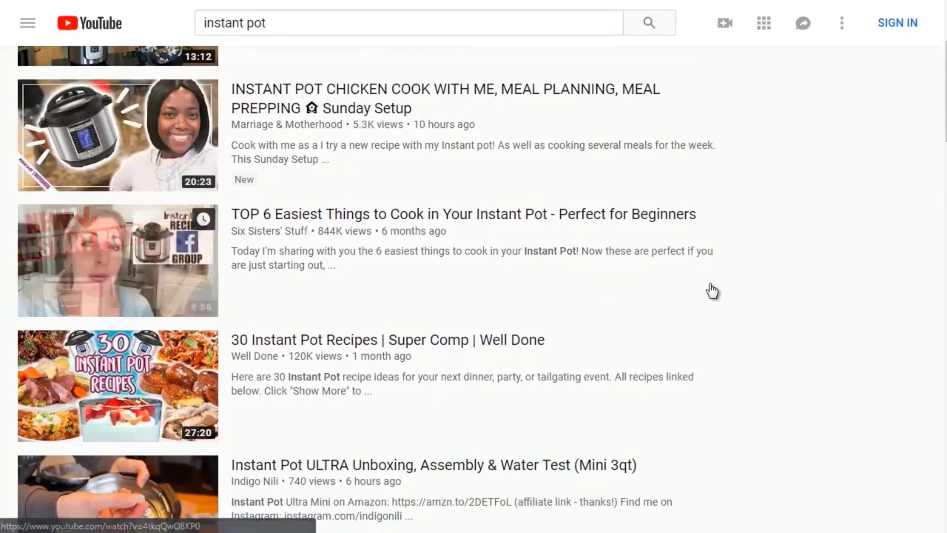
pyautogui.scroll(-2, 710, 289)
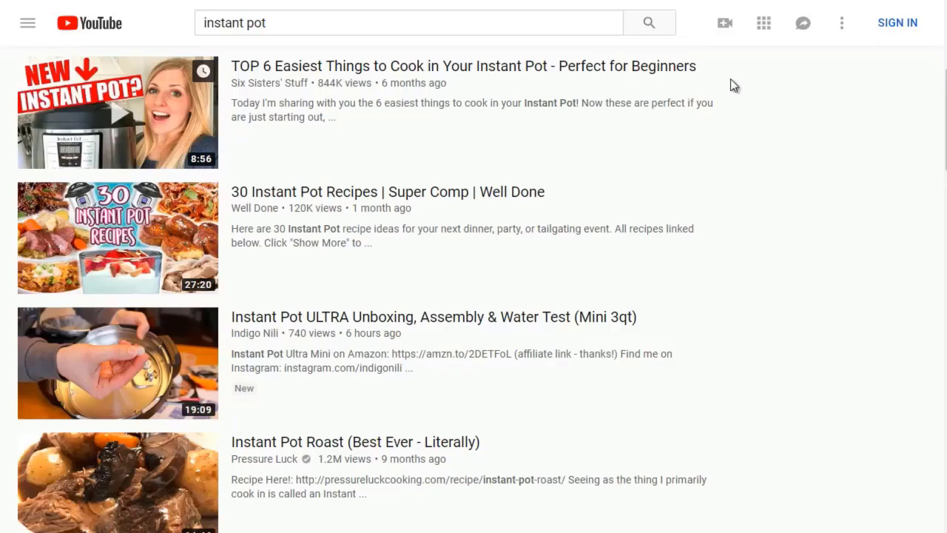
pyautogui.scroll(-1, 730, 80)
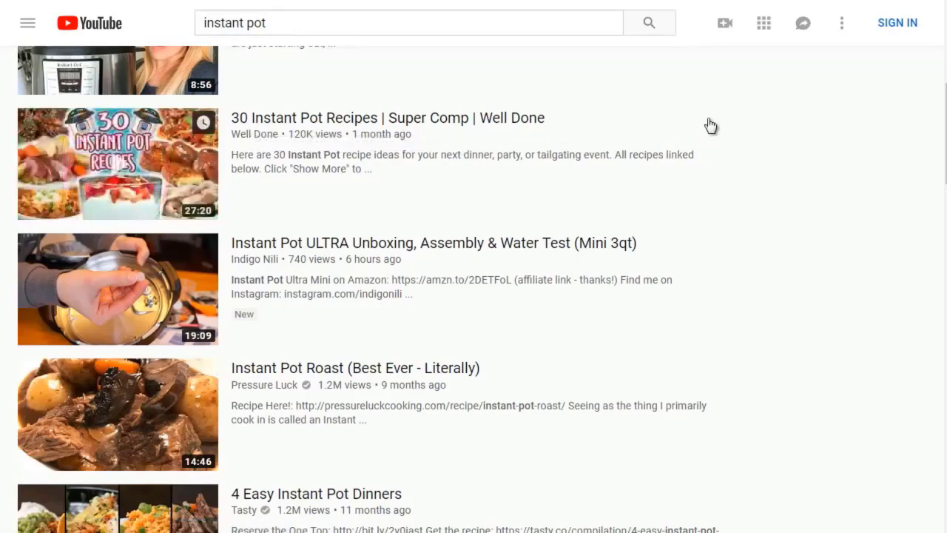
# Compare more of the YouTube videos listed for "instant pot" and review the search suggestions again.
pyautogui.scroll(-2, 710, 128)
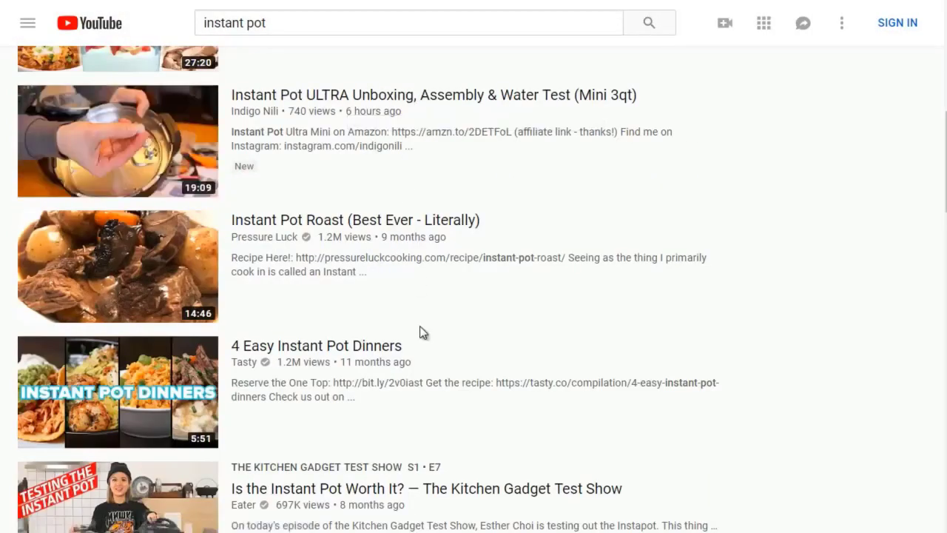
pyautogui.scroll(8, 421, 332)
pyautogui.click(302, 29)
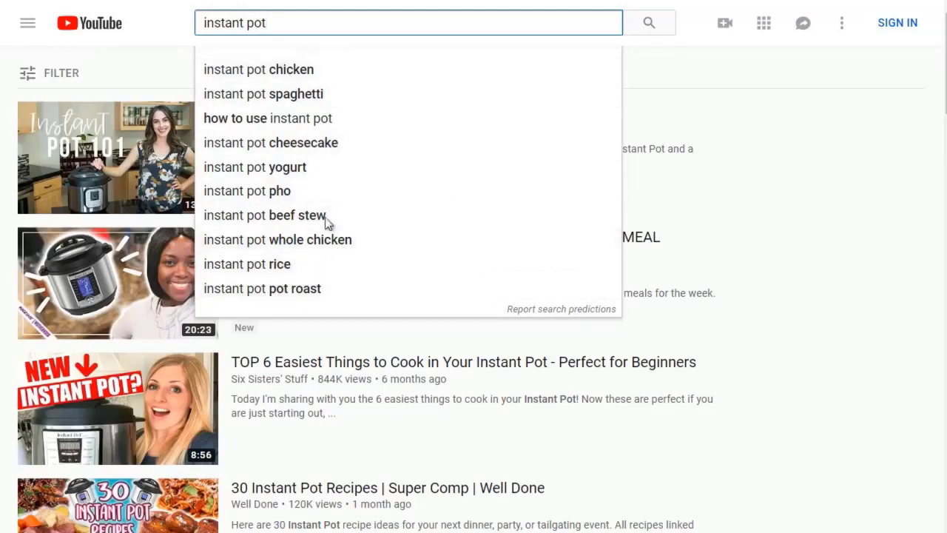
pyautogui.moveTo(286, 24); pyautogui.dragTo(184, 31)
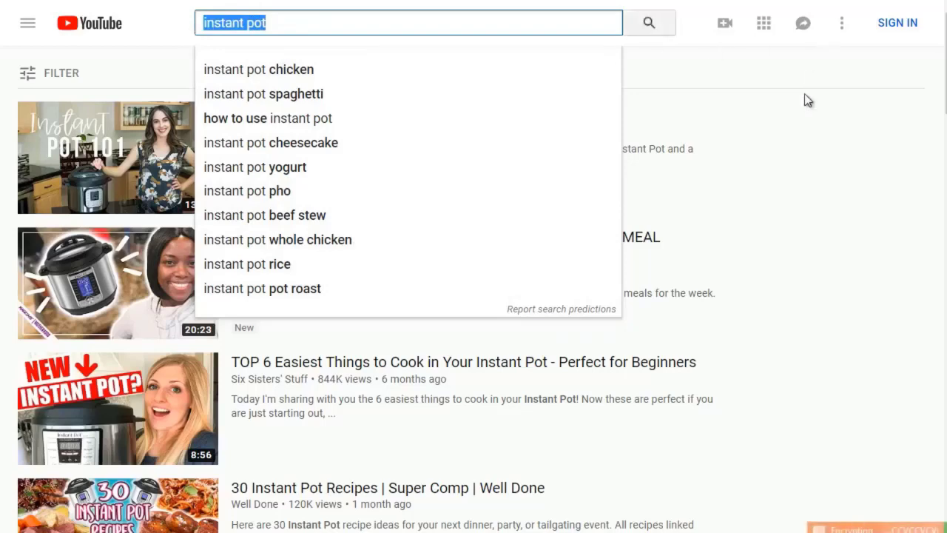
pyautogui.click(783, 127)
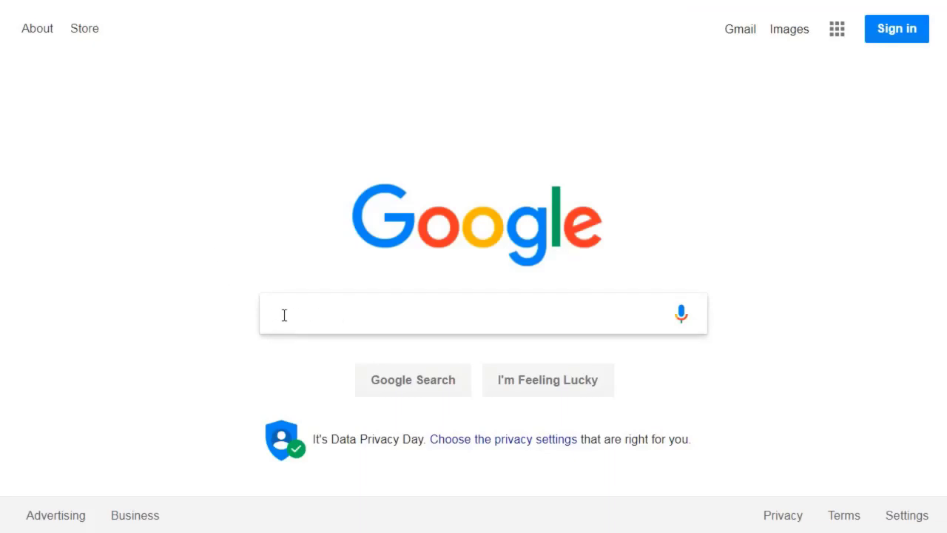
# Switch to Google, enter "instant pot" without submitting it, and compare its search suggestions with YouTube's.
pyautogui.write('instant pot')
pyautogui.scroll(-1, 248, 317)
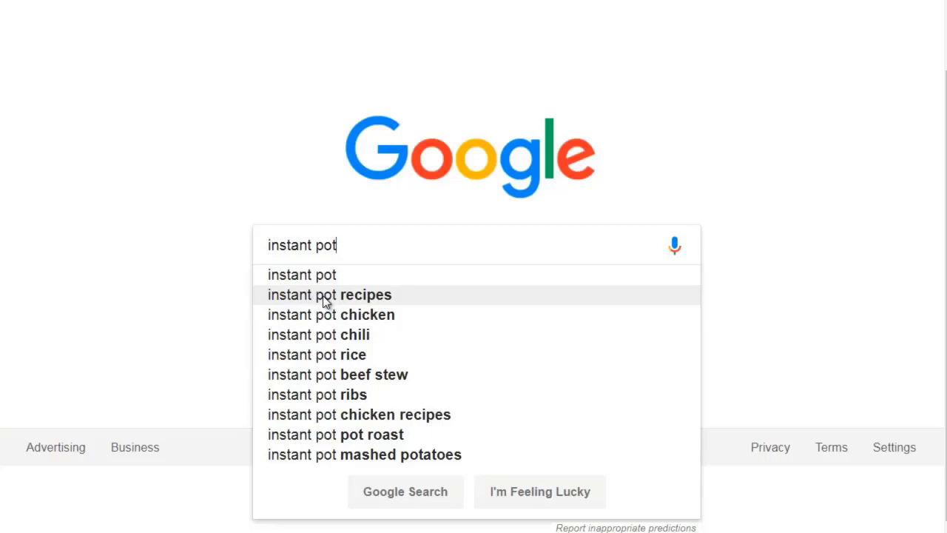
pyautogui.click(262, 185)
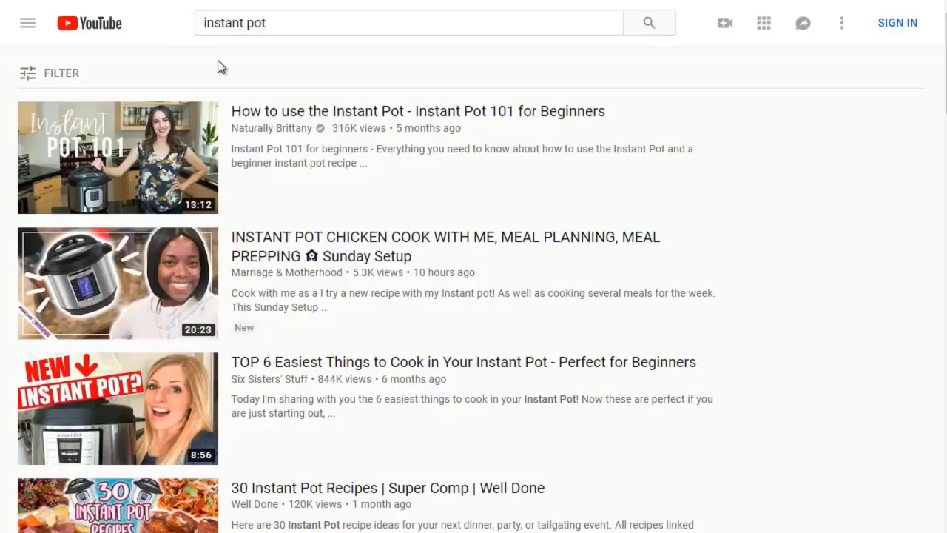
pyautogui.click(284, 27)
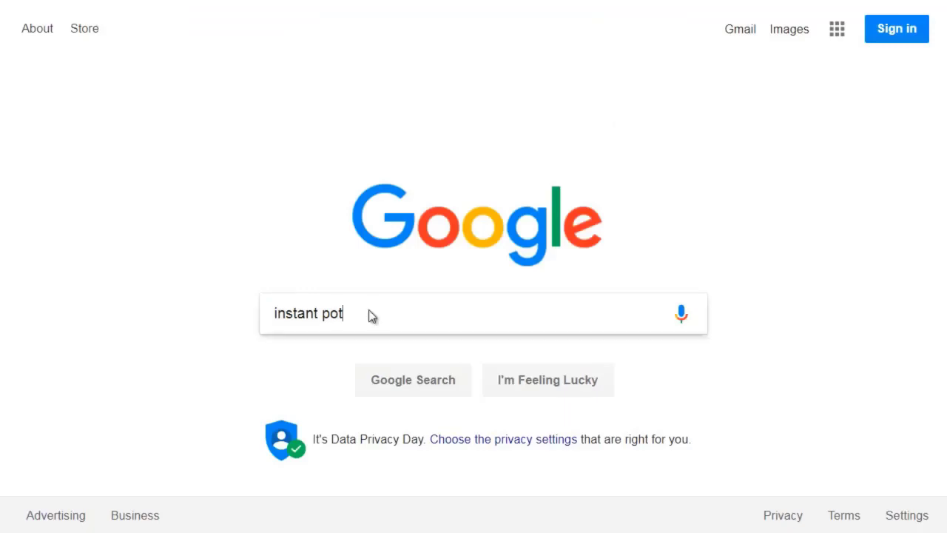
# Search Google for "instant pot" and examine the results down to the related searches.
pyautogui.press('Return')
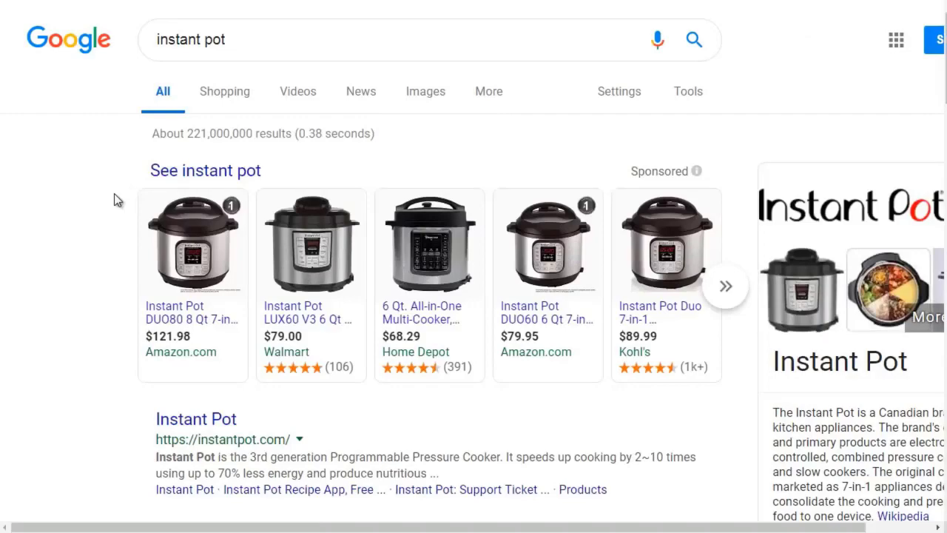
pyautogui.scroll(-10, 114, 193)
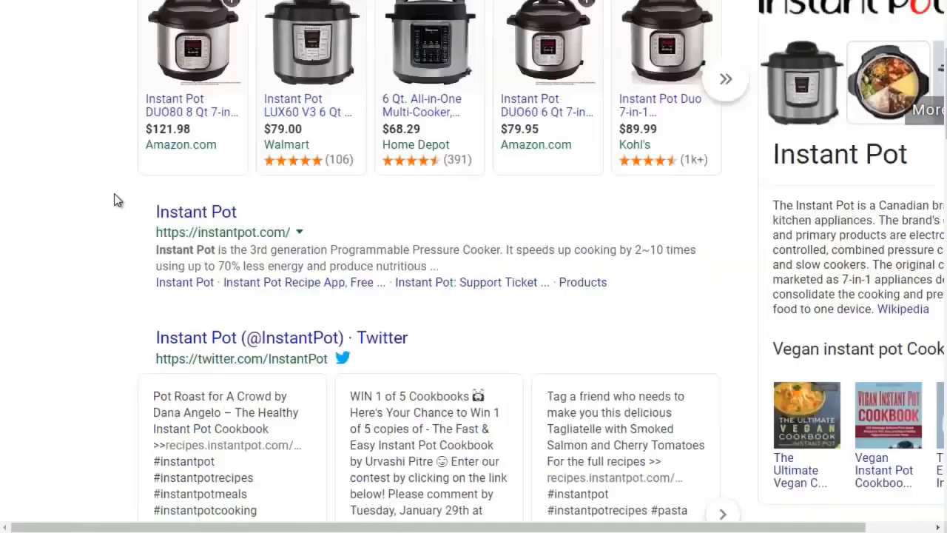
pyautogui.scroll(-15, 124, 212)
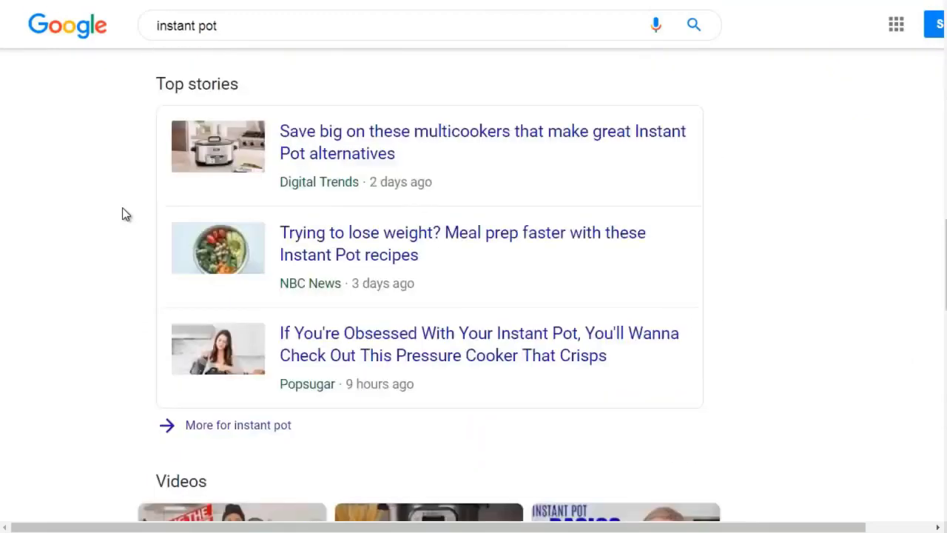
pyautogui.scroll(-6, 124, 214)
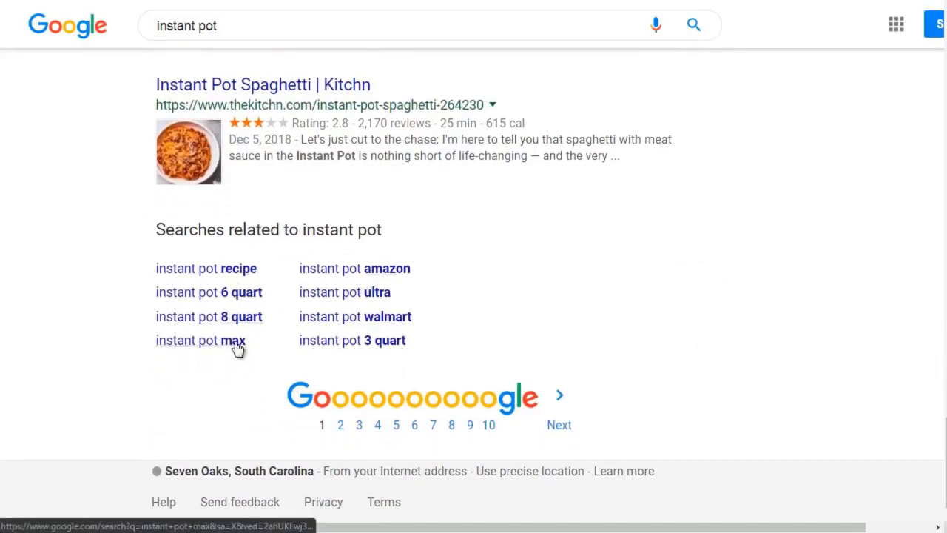
pyautogui.moveTo(230, 230); pyautogui.dragTo(397, 250)
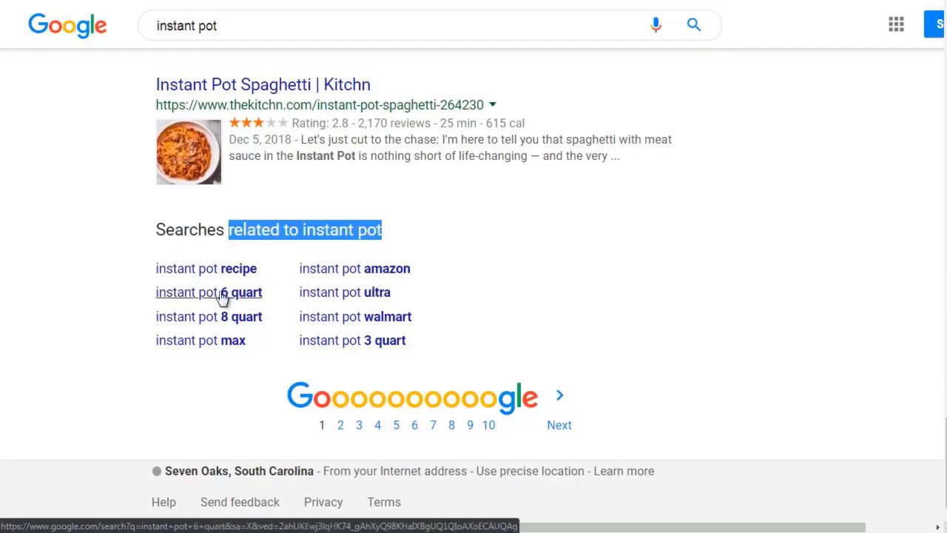
# Extend the Google query to "instant pot chicken", review its suggestions and copy the phrase.
pyautogui.click(247, 29)
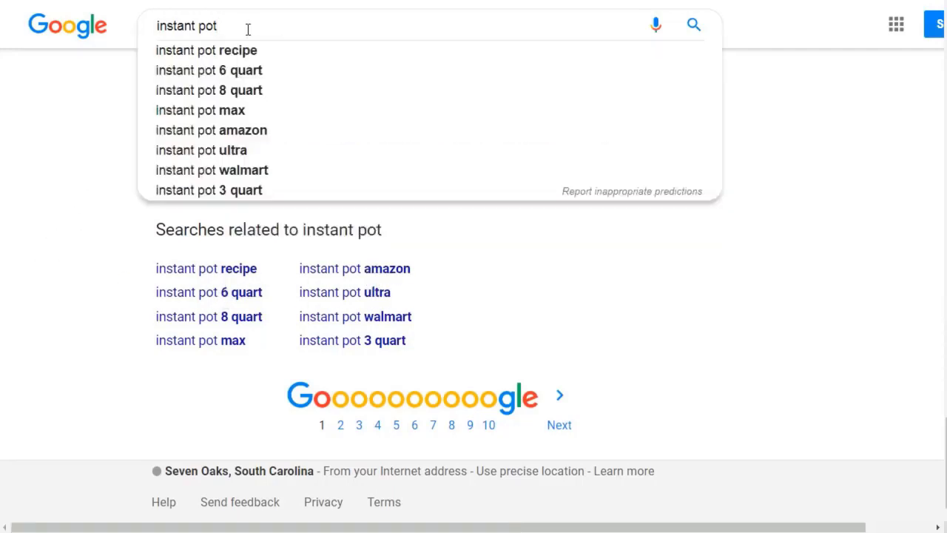
pyautogui.write('chicken')
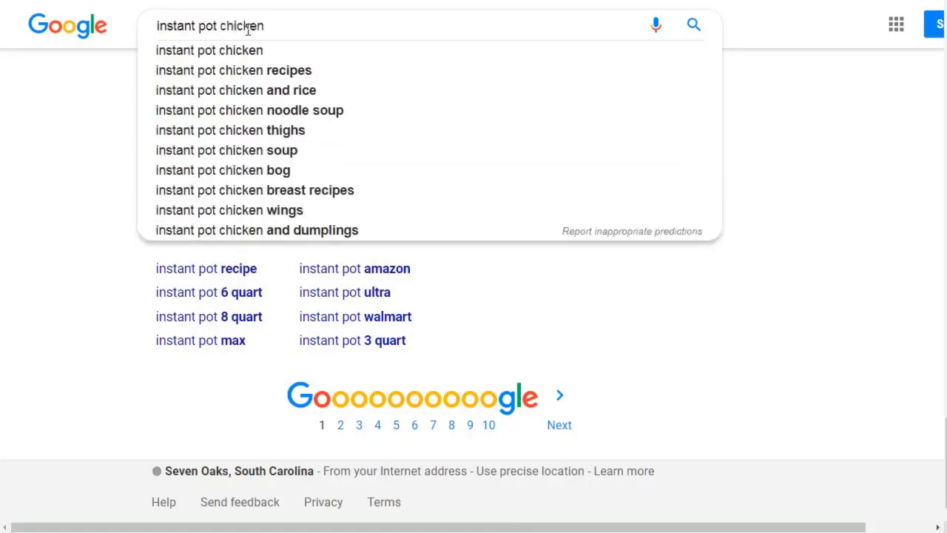
pyautogui.hotkey('ctrl', 'a')
pyautogui.hotkey('ctrl', 'c')
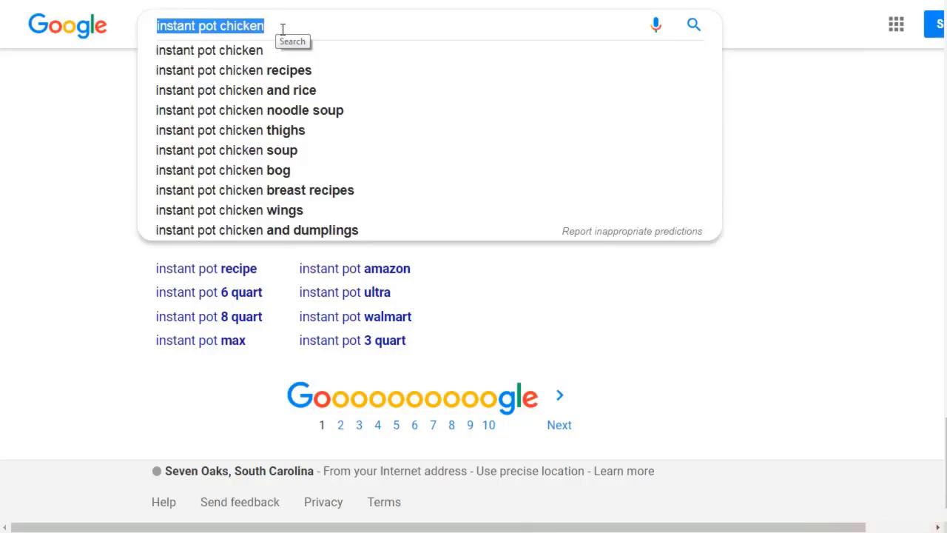
pyautogui.click(282, 30)
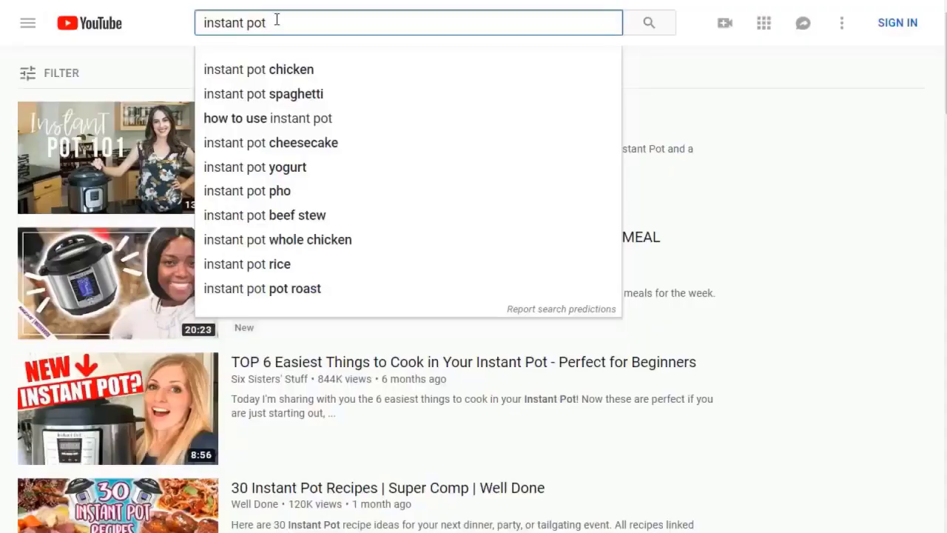
# Replace the YouTube query with the copied phrase "instant pot chicken" and run the search.
pyautogui.moveTo(276, 20); pyautogui.dragTo(159, 23)
pyautogui.hotkey('ctrl', 'v')
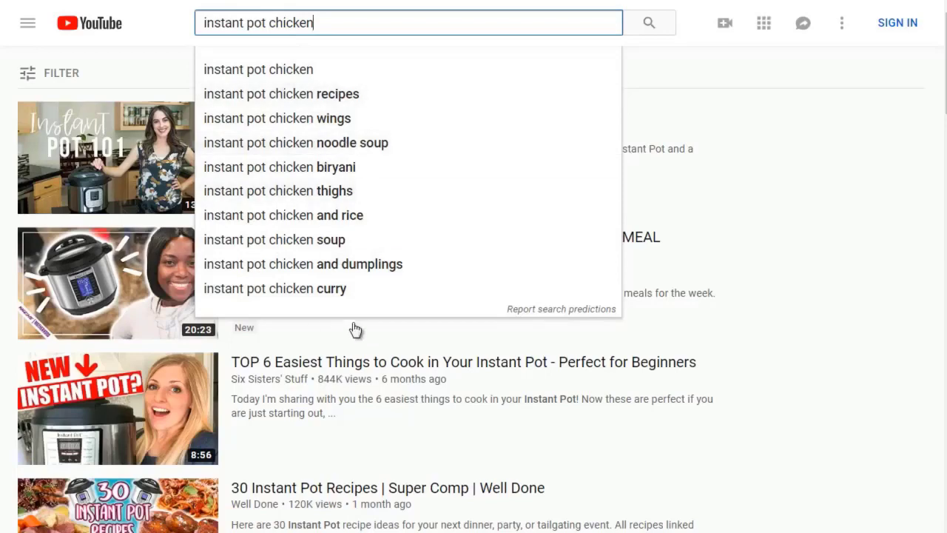
pyautogui.press('Return')
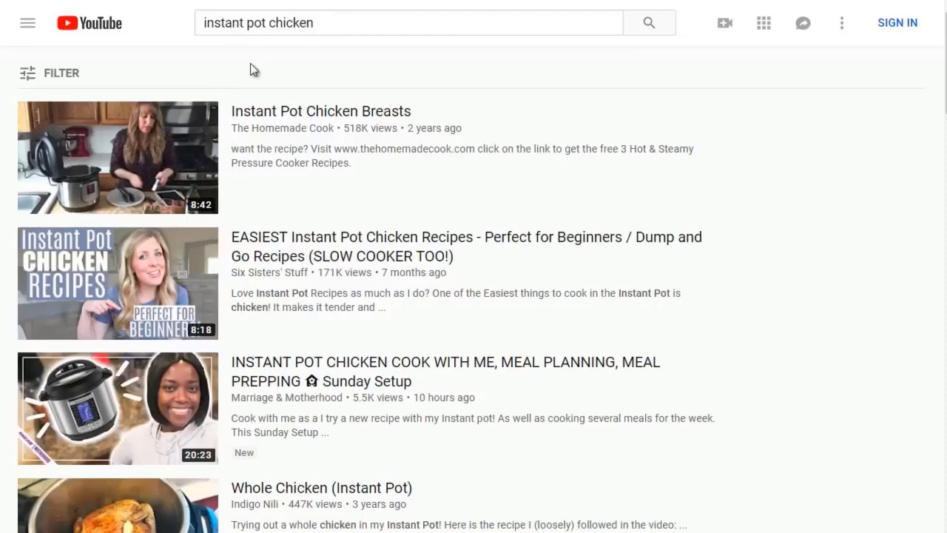
# Compare the titles and thumbnails of the "instant pot chicken" videos and review YouTube's suggestions for the phrase.
pyautogui.scroll(-1, 250, 70)
pyautogui.scroll(1, 250, 70)
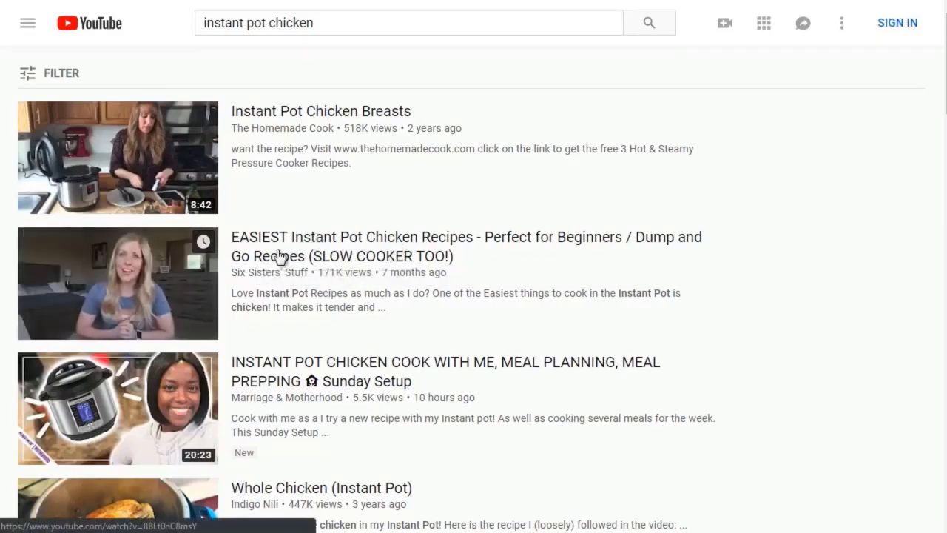
pyautogui.scroll(-1, 254, 247)
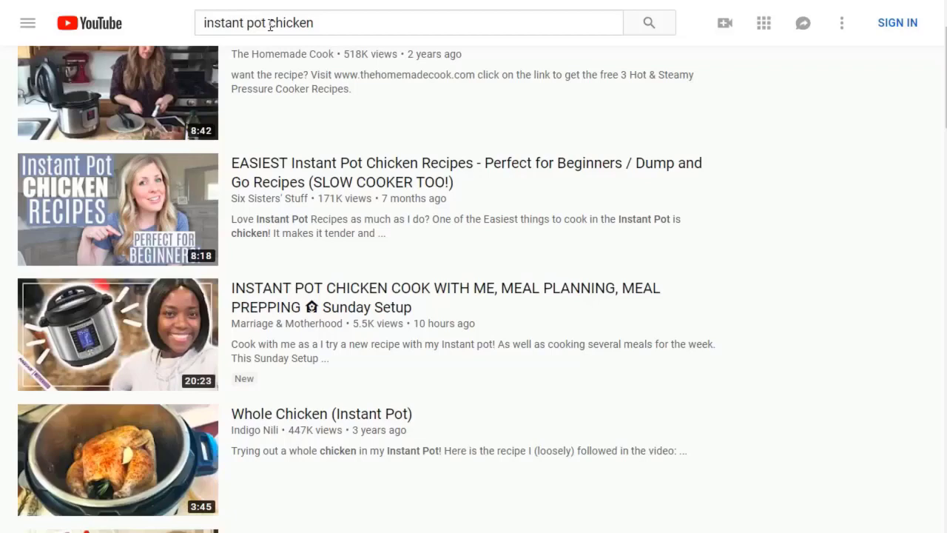
pyautogui.tripleClick(208, 21)
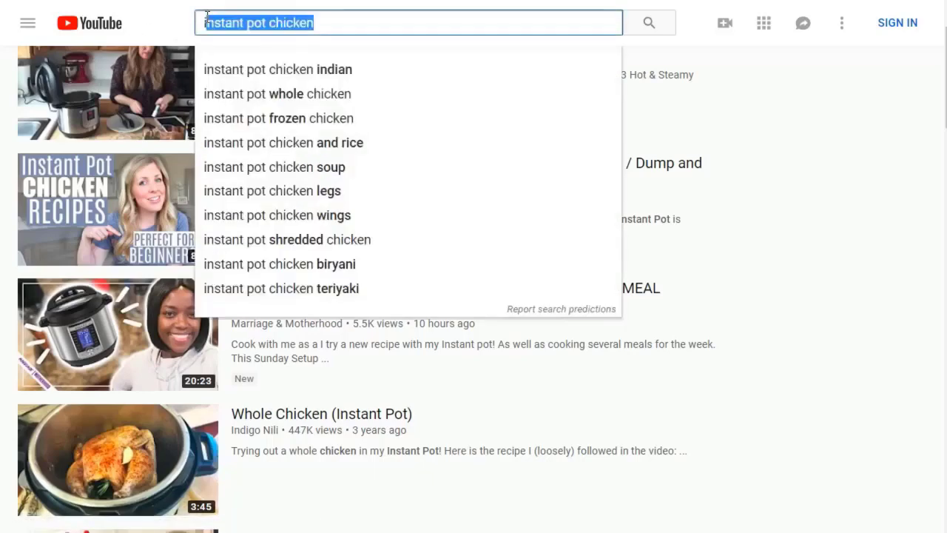
pyautogui.click(207, 19)
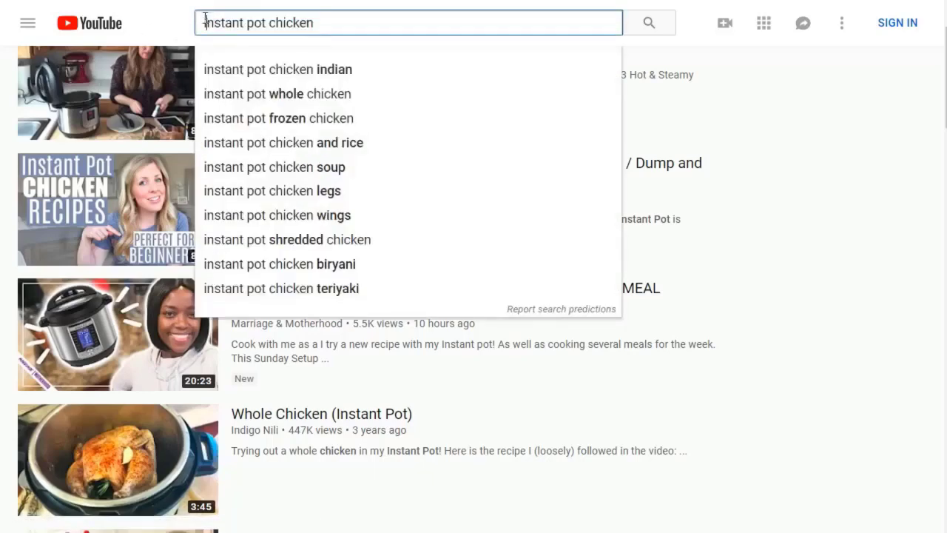
pyautogui.tripleClick(205, 18)
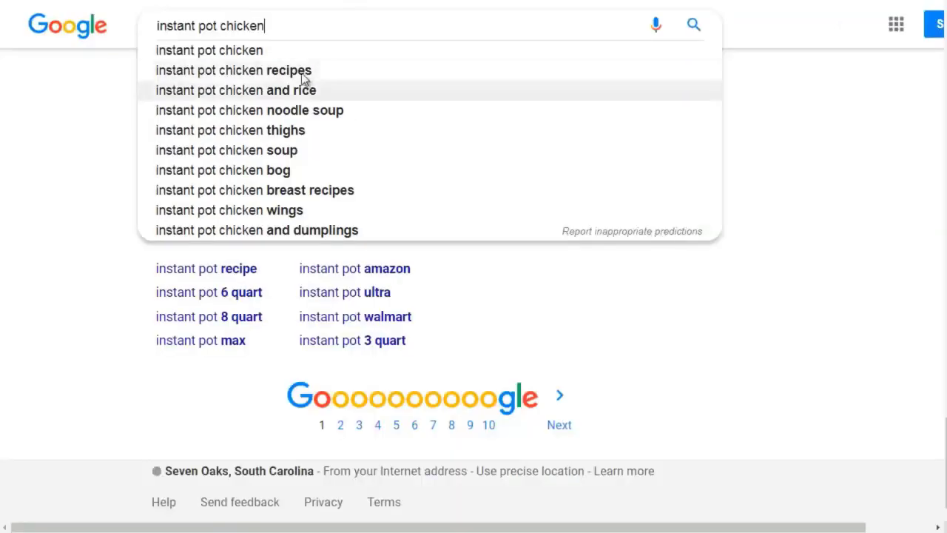
# Search Google for "instant pot chicken" and copy the full list of related searches below the results.
pyautogui.press('Return')
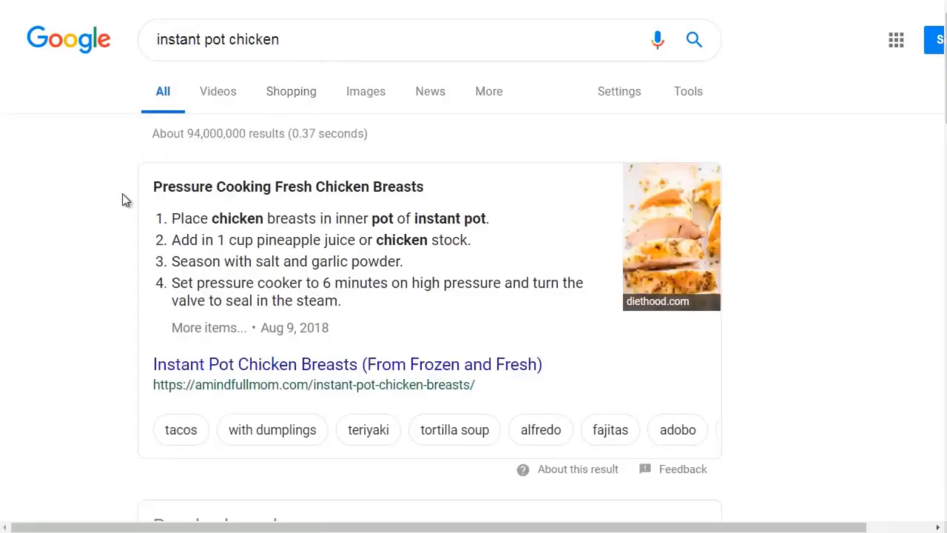
pyautogui.scroll(-10, 124, 198)
pyautogui.scroll(6, 122, 200)
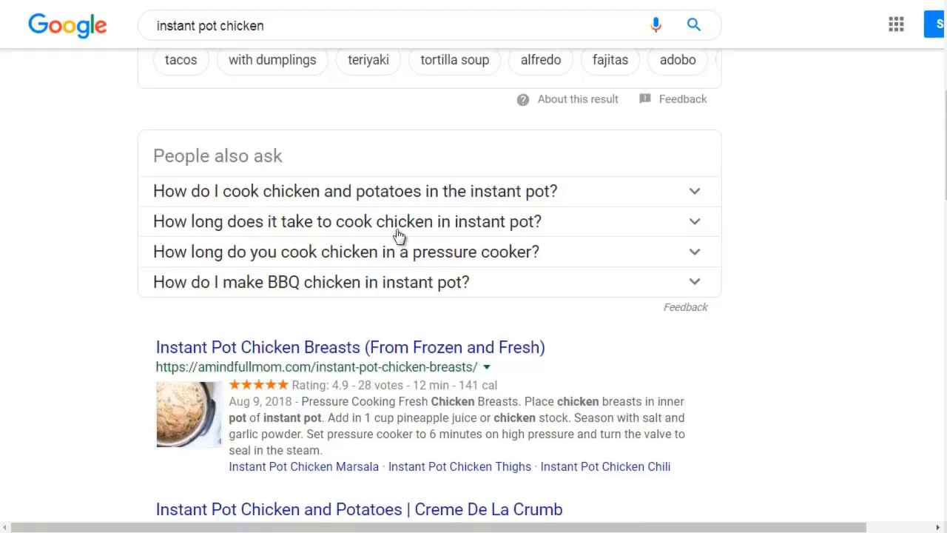
pyautogui.scroll(-20, 117, 246)
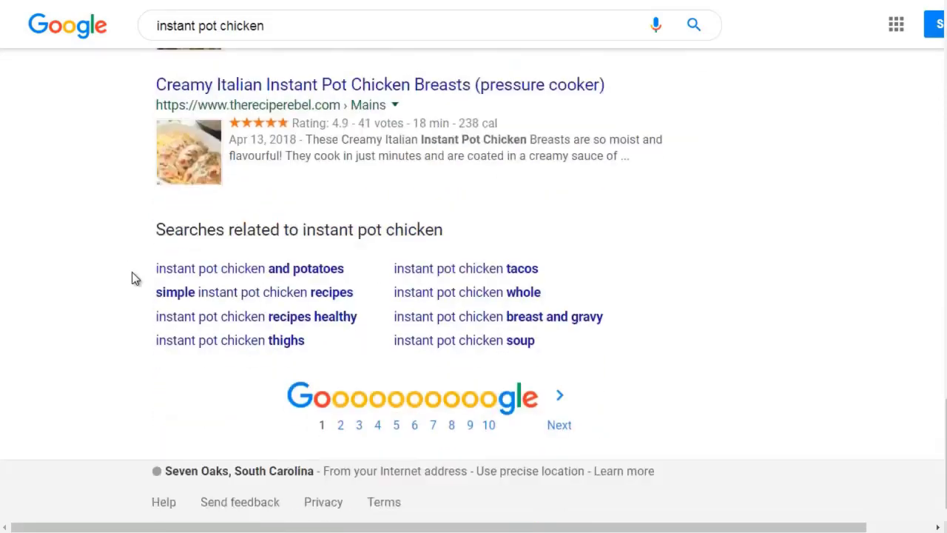
pyautogui.moveTo(150, 264); pyautogui.dragTo(543, 338)
pyautogui.hotkey('ctrl', 'c')
# Switch to the Notepad document and append a separator line of equals signs followed by blank lines after the last description.
pyautogui.hotkey('alt', 'Tab')
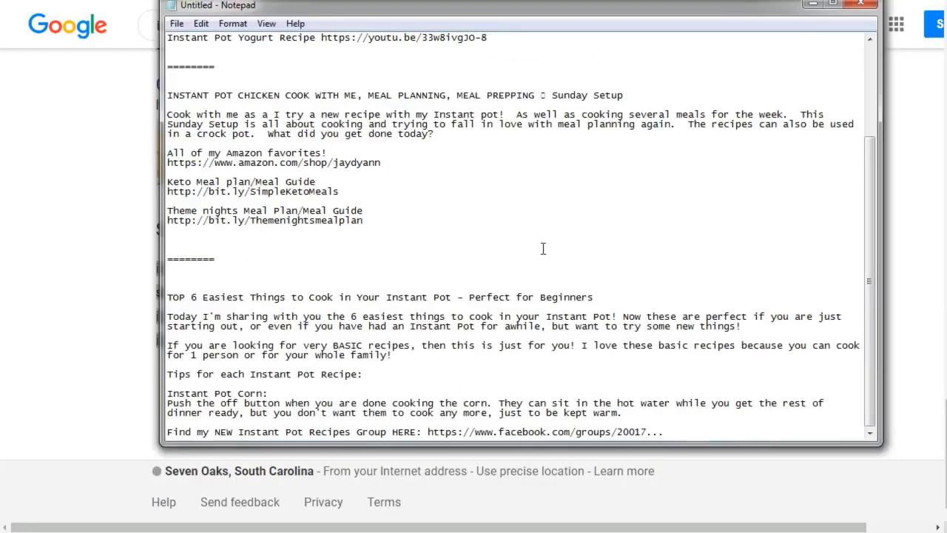
pyautogui.click(679, 433)
pyautogui.press('Return')
pyautogui.press('Return')
pyautogui.press('Return')
pyautogui.press('Return')
pyautogui.write('=================')
pyautogui.press('Return')
pyautogui.press('Return')
pyautogui.press('Return')
pyautogui.press('Return')
pyautogui.press('Return')
pyautogui.press('Return')
pyautogui.press('Return')
pyautogui.press('Return')
pyautogui.press('Return')
pyautogui.press('Return')
pyautogui.press('Return')
pyautogui.press('Return')
pyautogui.press('Return')
pyautogui.press('Return')
pyautogui.press('Return')
pyautogui.press('Return')
pyautogui.press('Return')
pyautogui.press('Return')
pyautogui.press('Return')
pyautogui.press('Return')
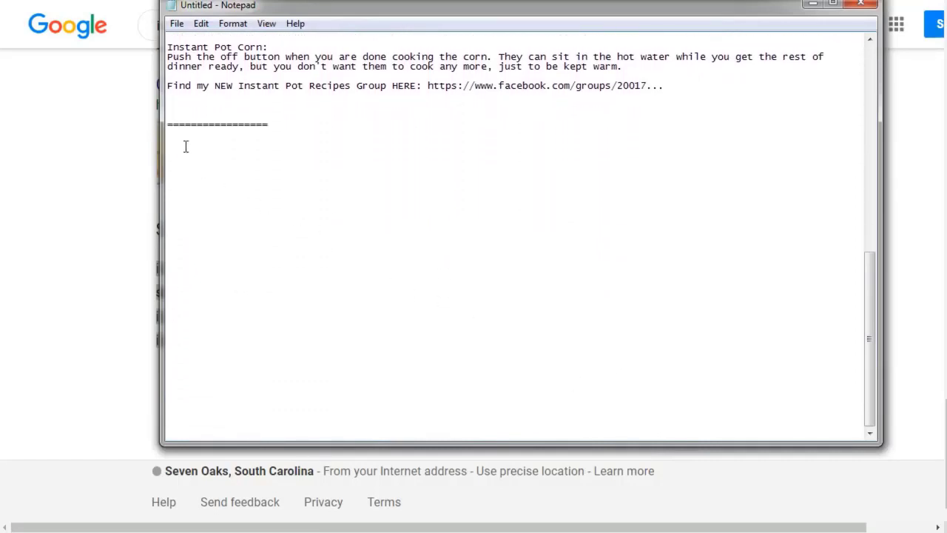
# Below the separator, write "main keyword: instant pot chicken" and a "sub keywords:" heading.
pyautogui.write('main keyword')
pyautogui.press('Return')
pyautogui.write('sub keywords:')
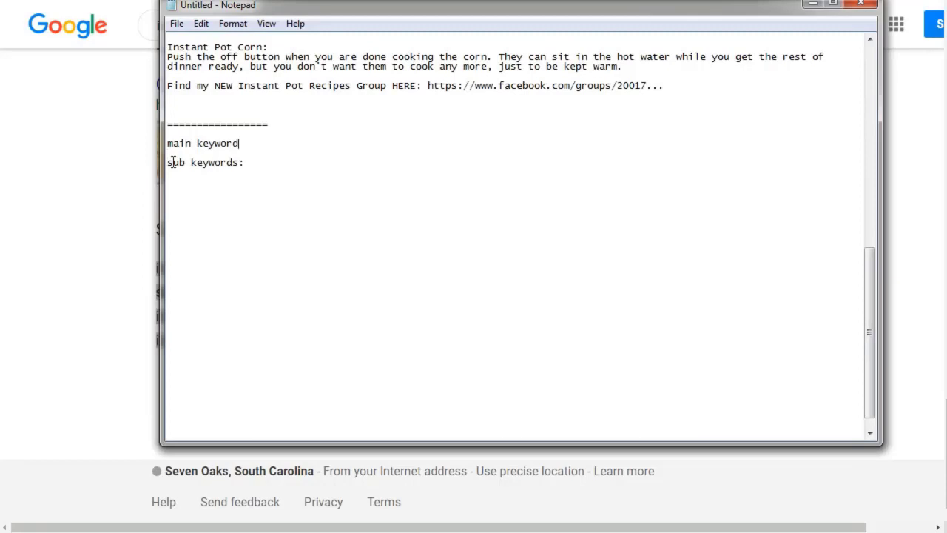
pyautogui.hotkey('shift', 'Up')
pyautogui.write(':')
pyautogui.press('BackSpace')
pyautogui.press('Return')
pyautogui.write('main keyword:  instant pot chicken')
pyautogui.press('Down')
pyautogui.press('Down')
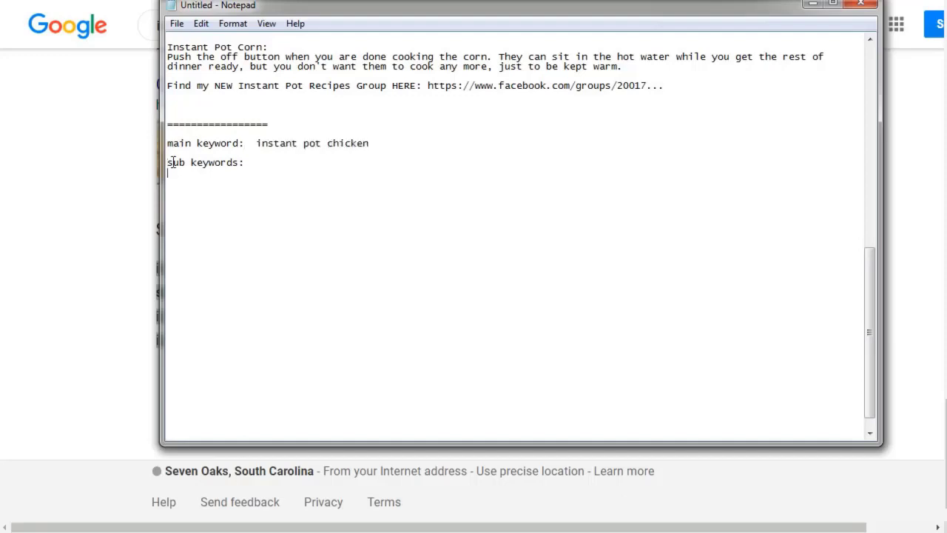
# Paste the copied related searches under "sub keywords:" and remove the blank line between the first two entries.
pyautogui.hotkey('ctrl', 'v')
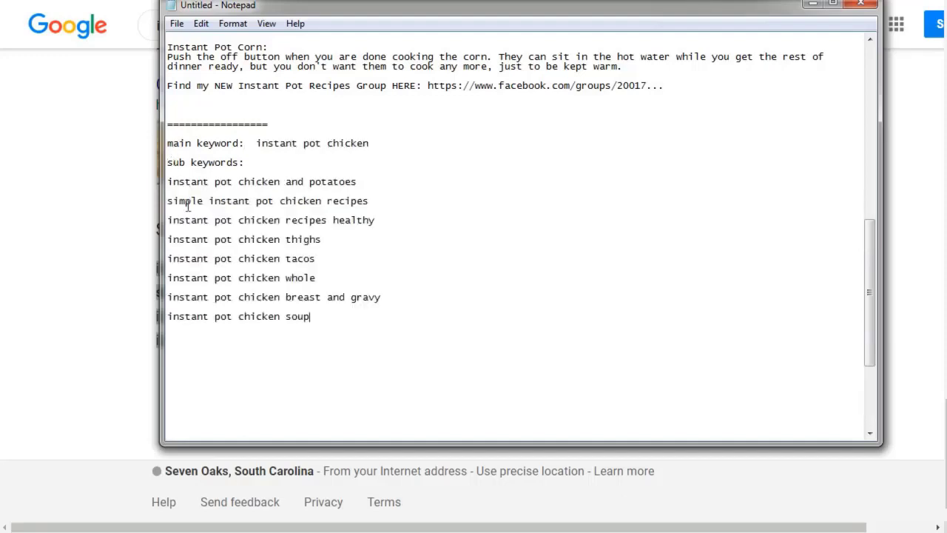
pyautogui.click(186, 193)
pyautogui.press('BackSpace')
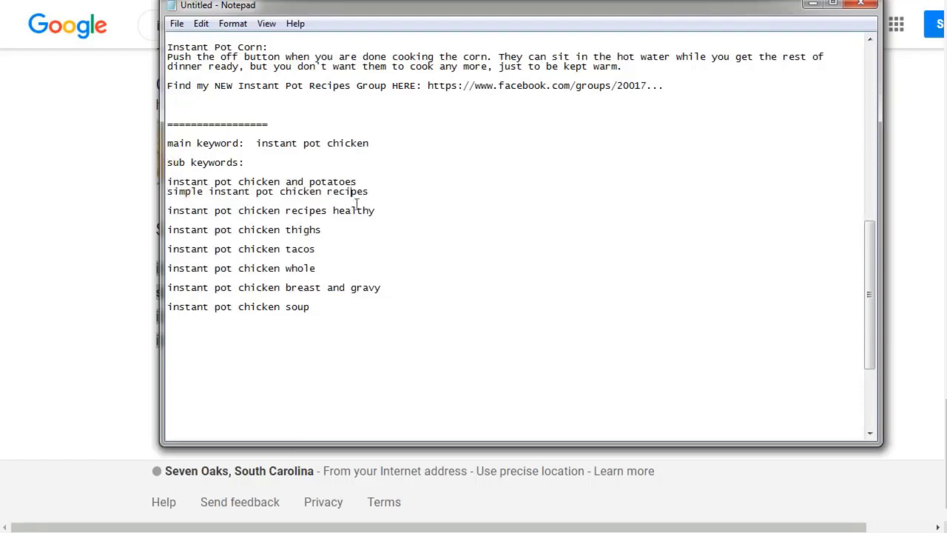
pyautogui.click(336, 316)
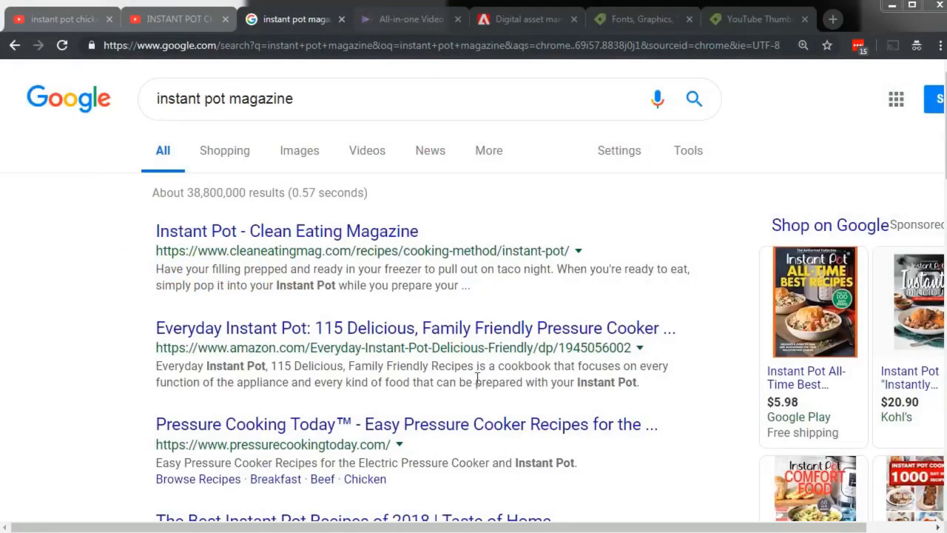
# Return from the browser to the Notepad document and review the collected video titles and descriptions above the keyword list.
pyautogui.hotkey('alt', 'Tab')
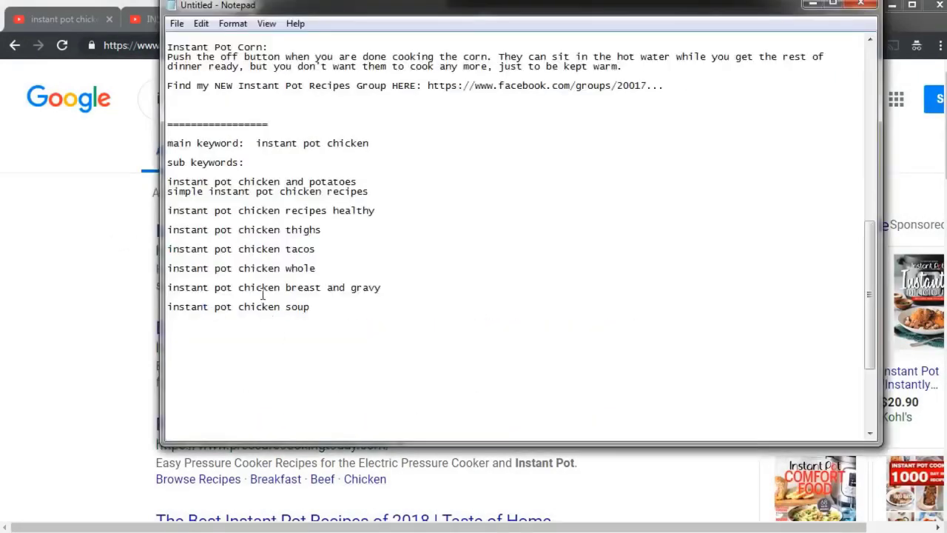
pyautogui.scroll(4, 257, 278)
pyautogui.scroll(12, 257, 278)
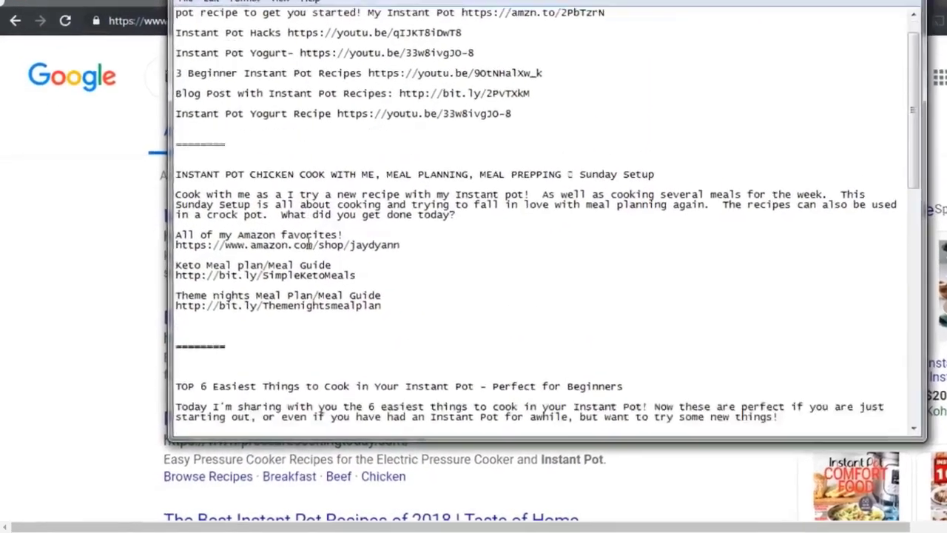
# Add the line "target audience: beginners" between the main keyword line and the "sub keywords:" heading.
pyautogui.scroll(-3, 308, 245)
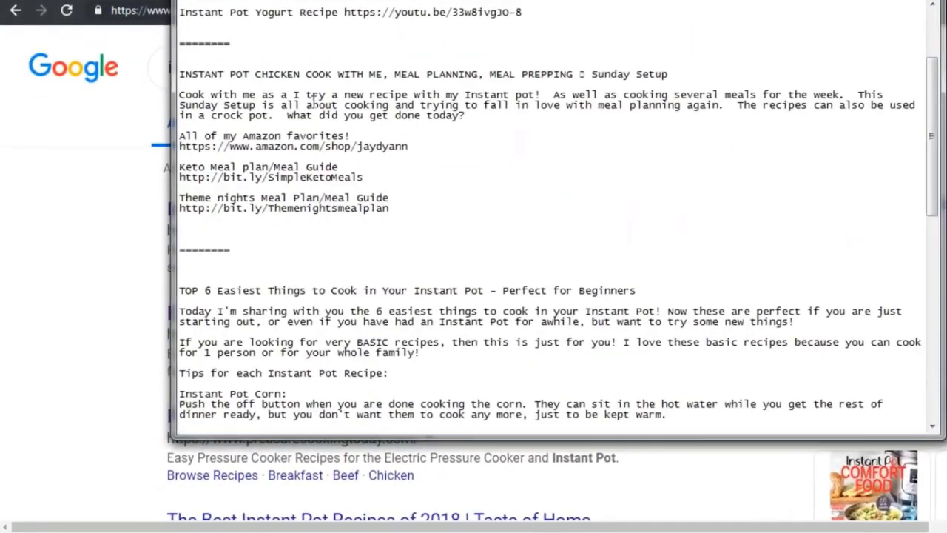
pyautogui.scroll(-11, 316, 172)
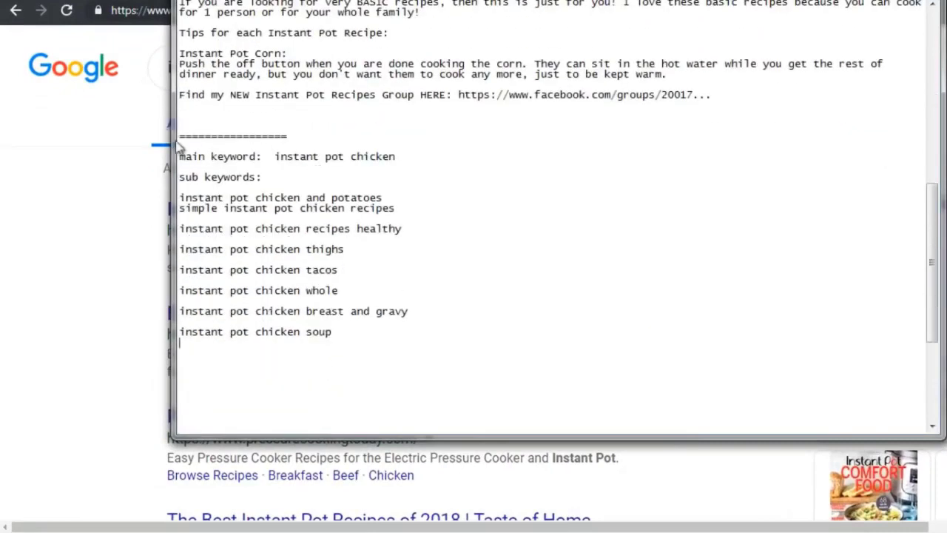
pyautogui.moveTo(397, 156); pyautogui.dragTo(278, 156)
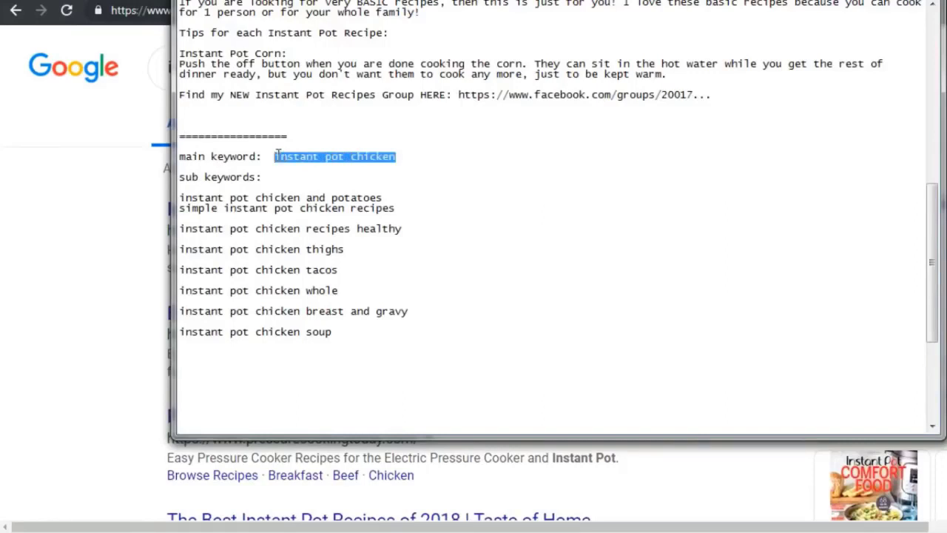
pyautogui.click(432, 157)
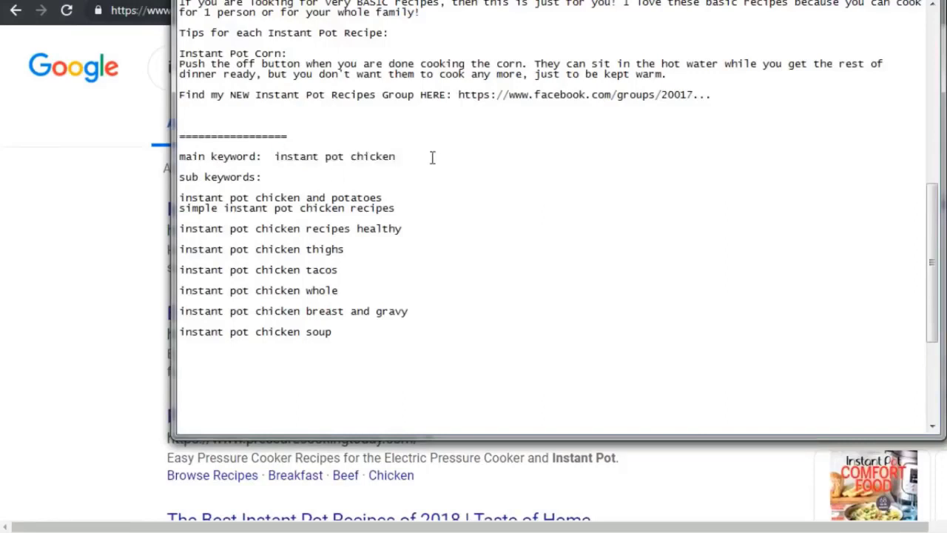
pyautogui.press('Return')
pyautogui.press('Return')
pyautogui.write('target')
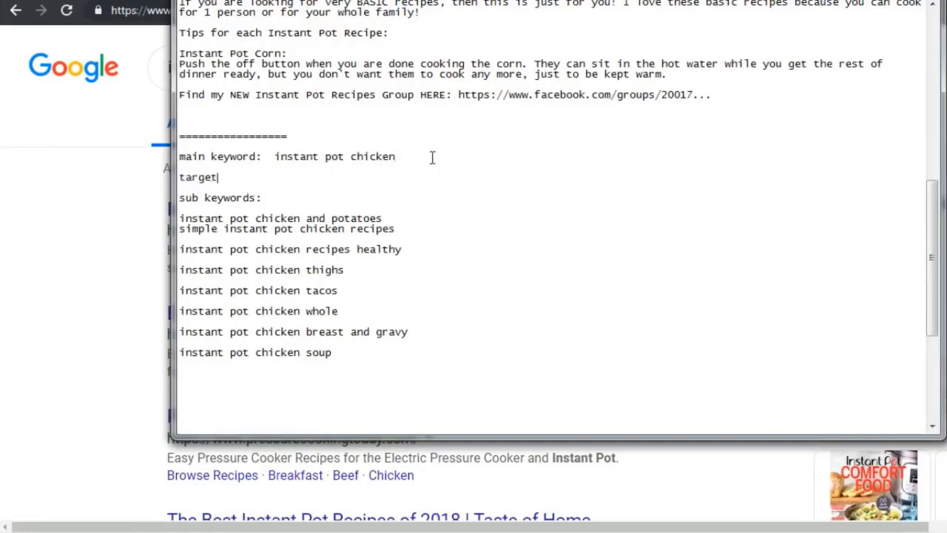
pyautogui.write(' audience:  begin')
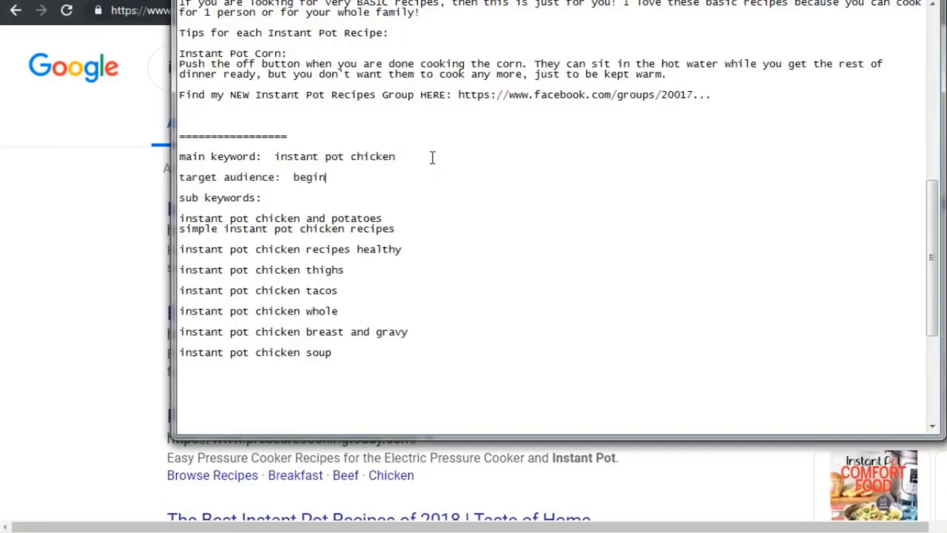
pyautogui.write('ners')
# Switch to the YouTube results for "instant pot chicken" in the browser and examine the wording of the video titles.
pyautogui.click(94, 107)
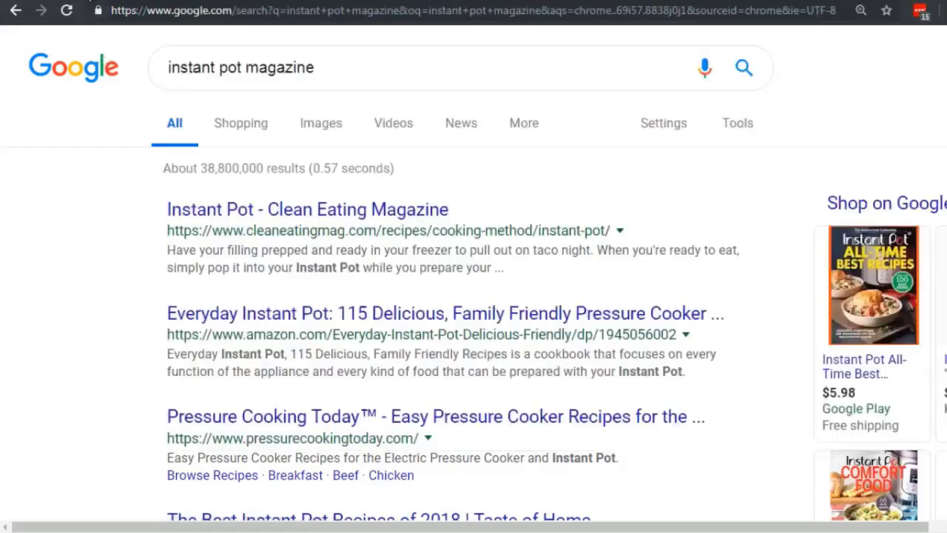
pyautogui.click(86, 1)
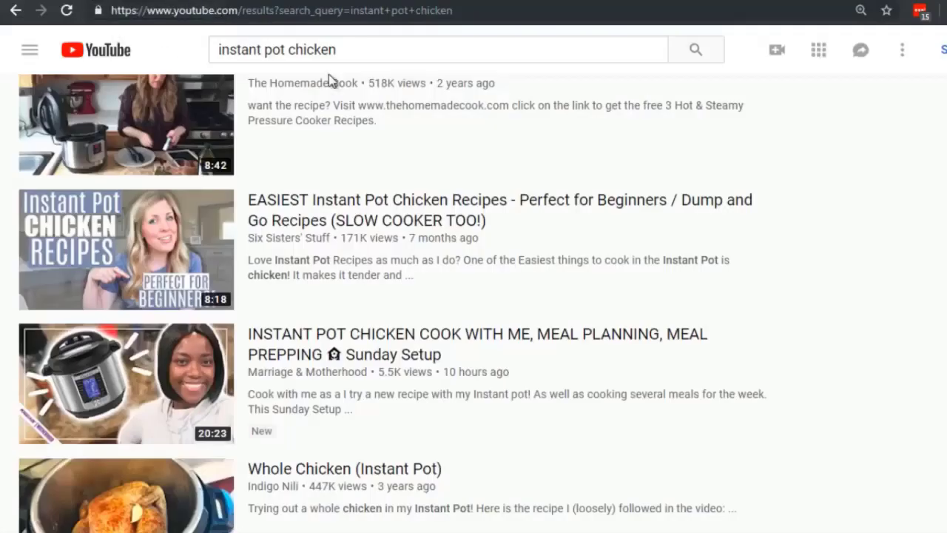
pyautogui.scroll(2, 313, 160)
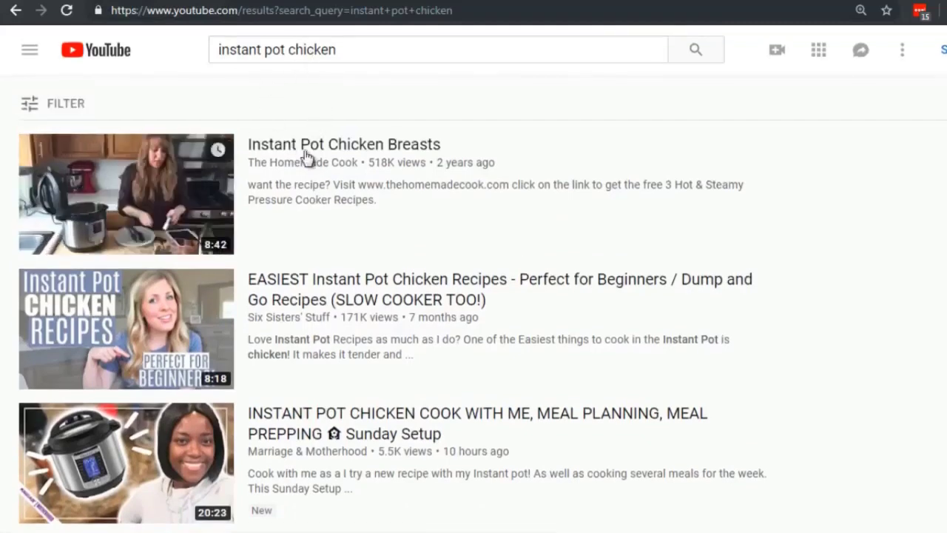
pyautogui.scroll(-6, 306, 156)
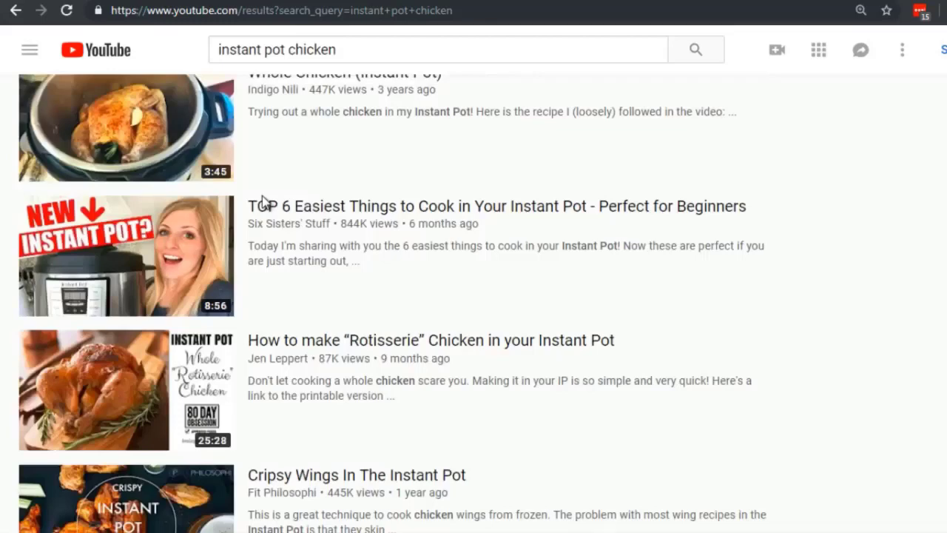
pyautogui.moveTo(598, 217)
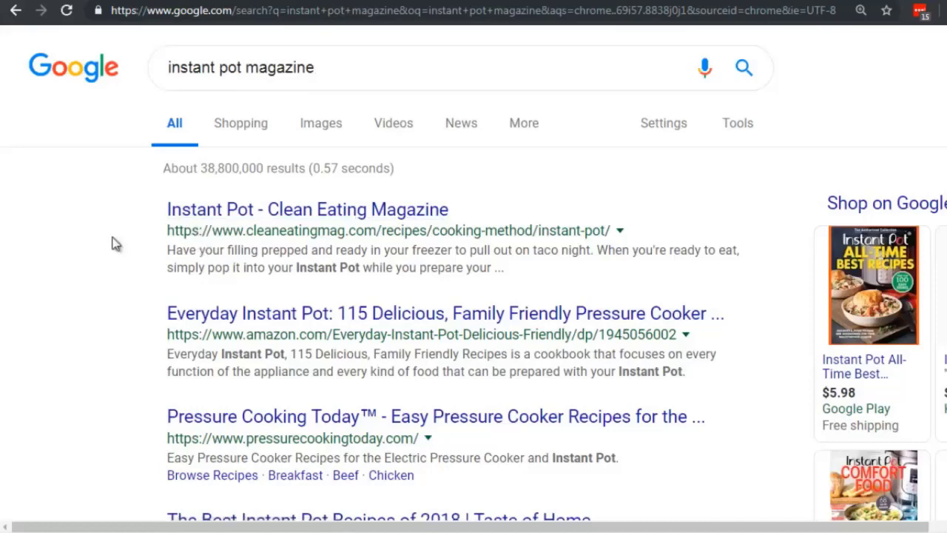
# From the Google results for "instant pot magazine", open the Instant Pot All-Time Best Recipes ebook in a new tab and look over its page.
pyautogui.scroll(-1, 116, 243)
pyautogui.hscroll(2, 338, 523)
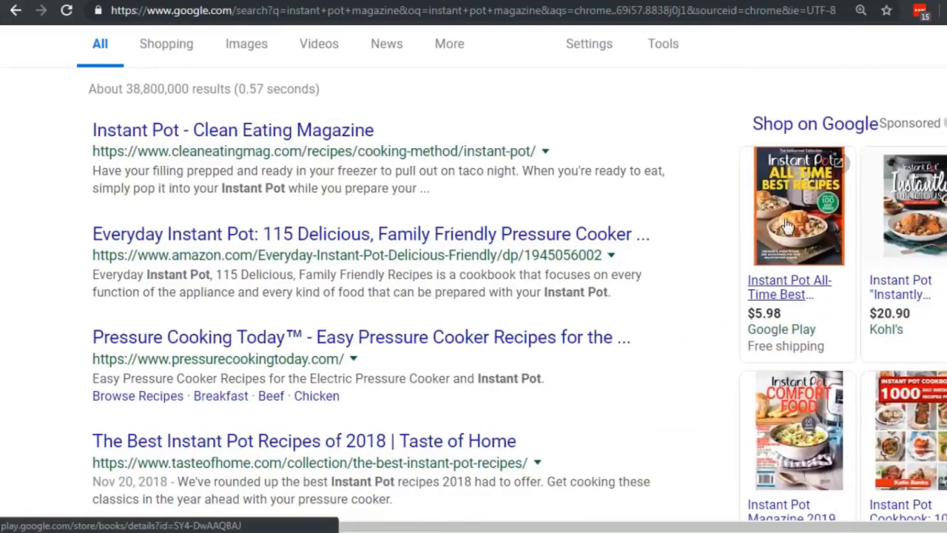
pyautogui.moveTo(791, 181)
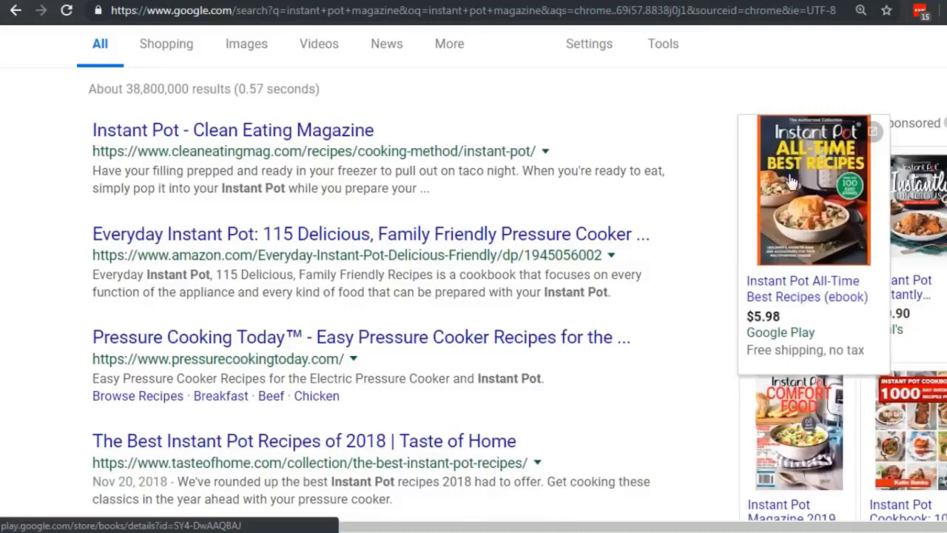
pyautogui.rightClick(799, 296)
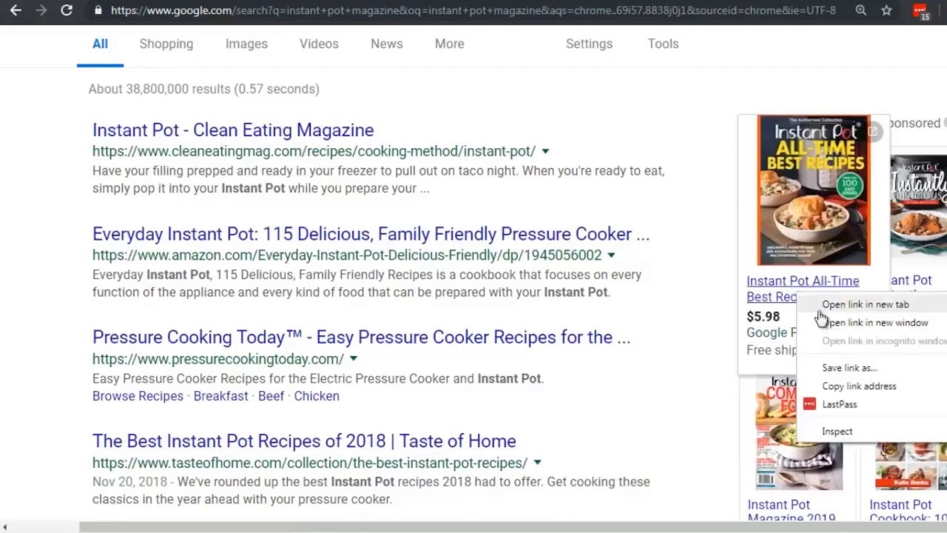
pyautogui.click(819, 310)
pyautogui.click(291, 0)
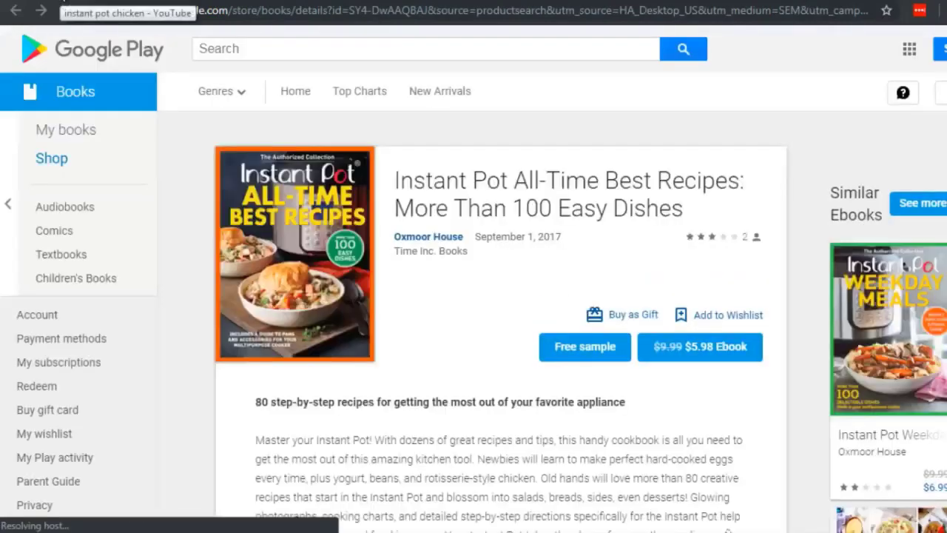
pyautogui.scroll(-4, 439, 311)
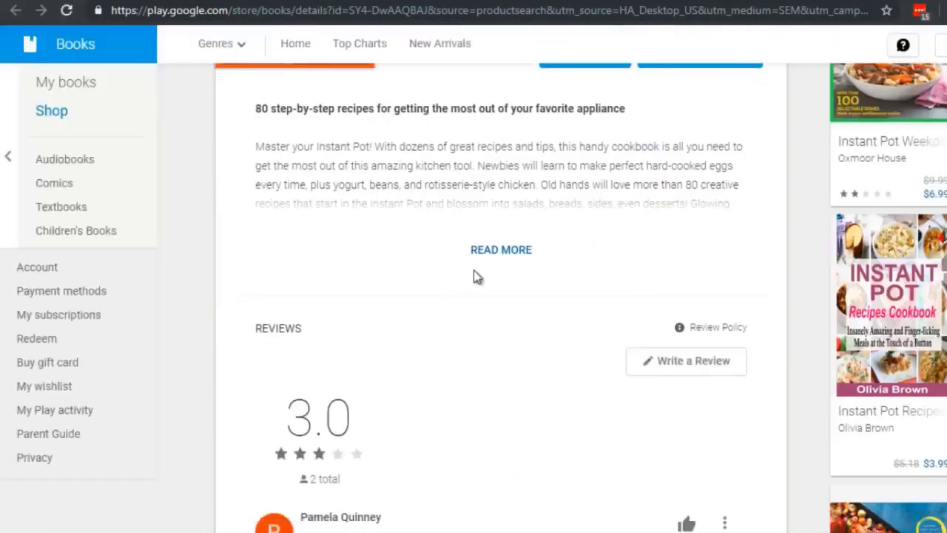
pyautogui.scroll(4, 477, 275)
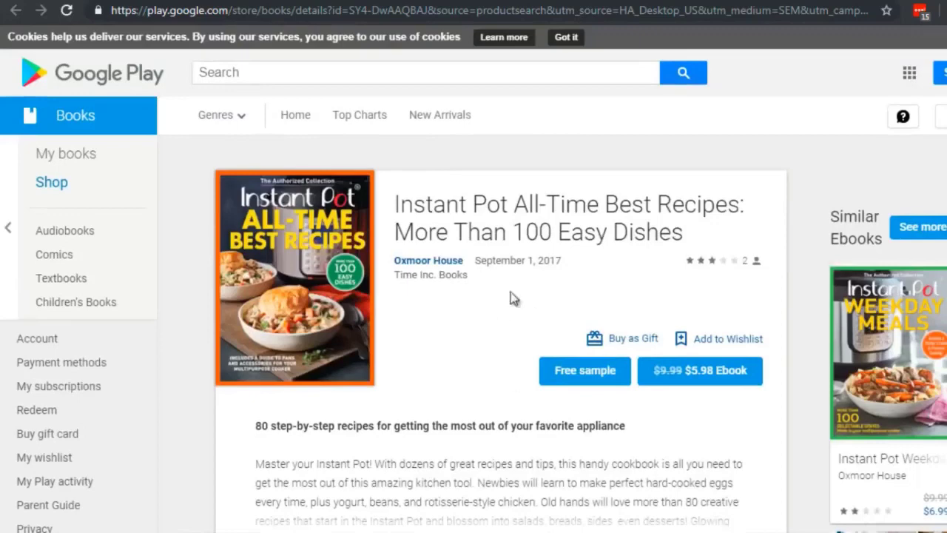
# Open the ebook's free sample and page through to the Welcome section.
pyautogui.click(577, 377)
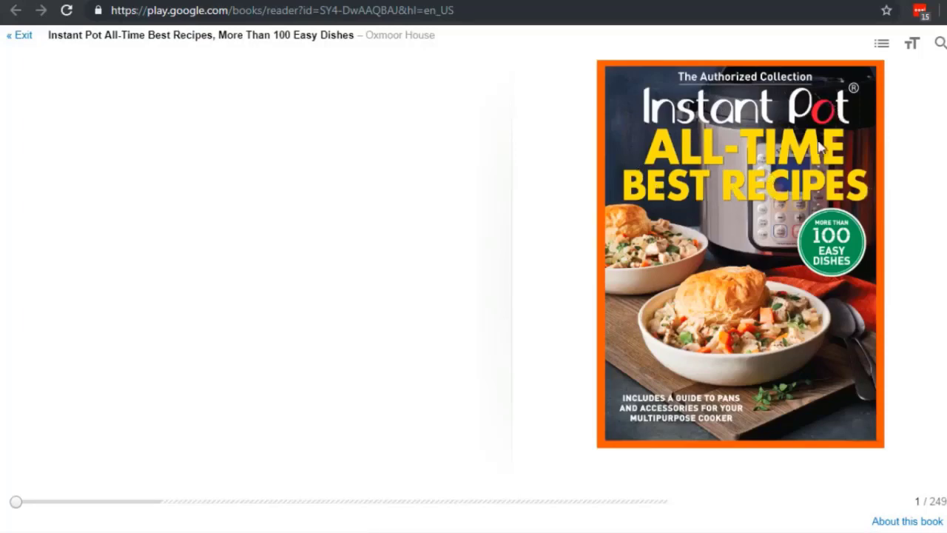
pyautogui.press('Right')
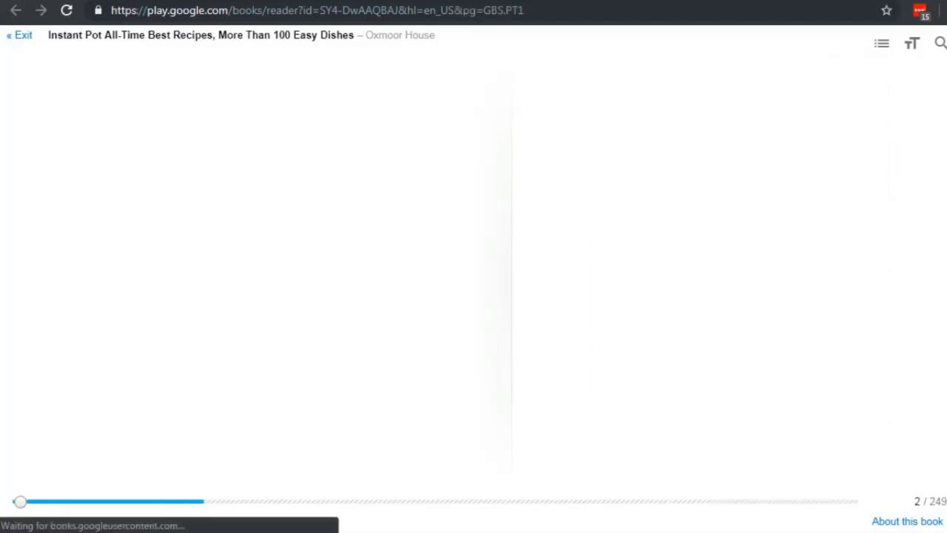
pyautogui.press('Right')
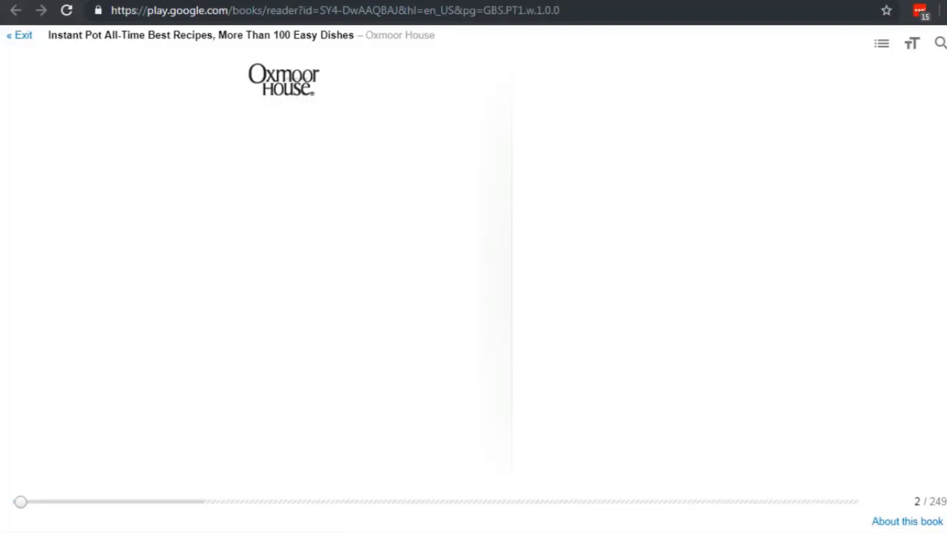
pyautogui.press('Right')
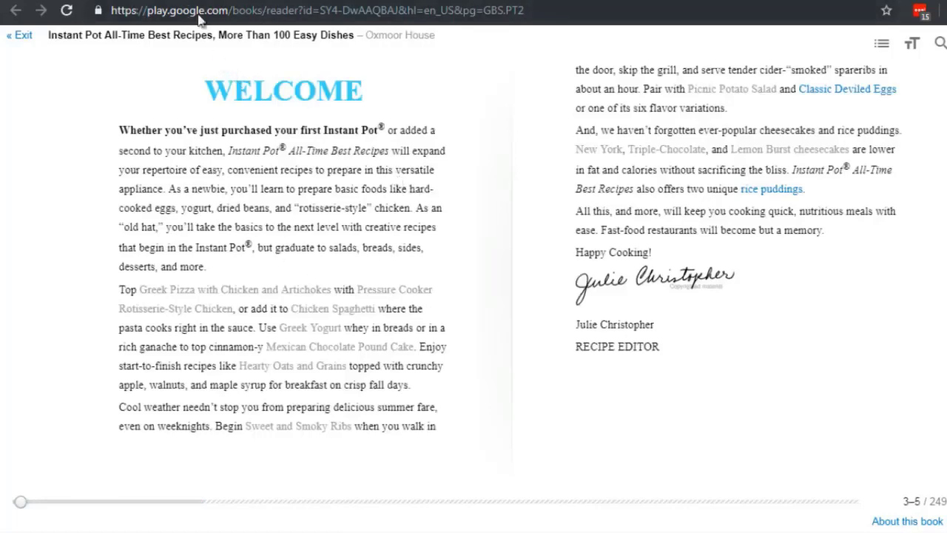
# Return to the "instant pot magazine" search results and examine the recipe article and magazine headlines for title ideas.
pyautogui.click(443, 2)
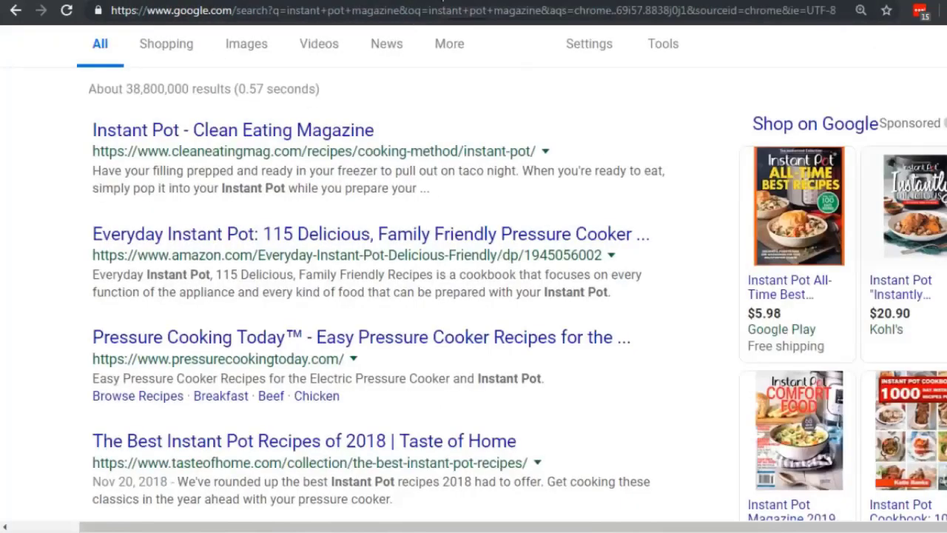
pyautogui.scroll(-1, 125, 210)
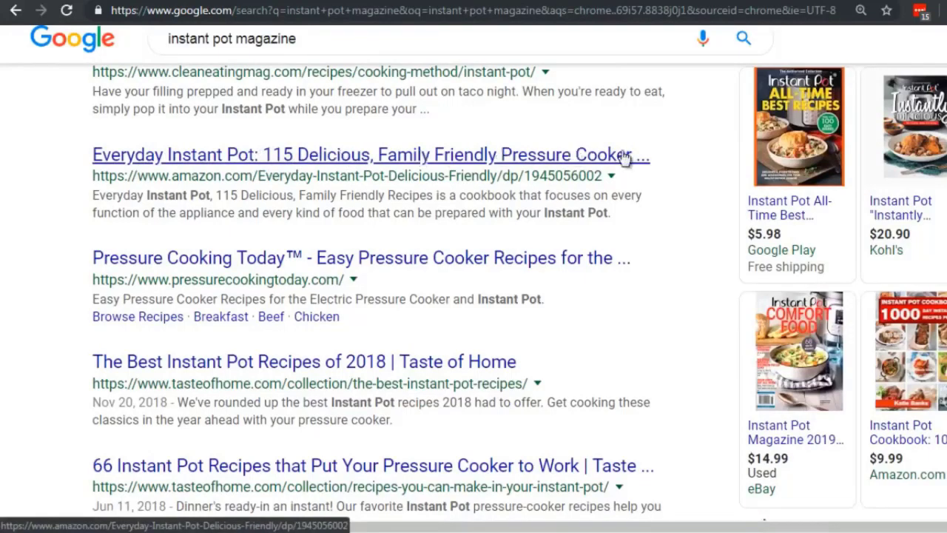
pyautogui.moveTo(789, 169)
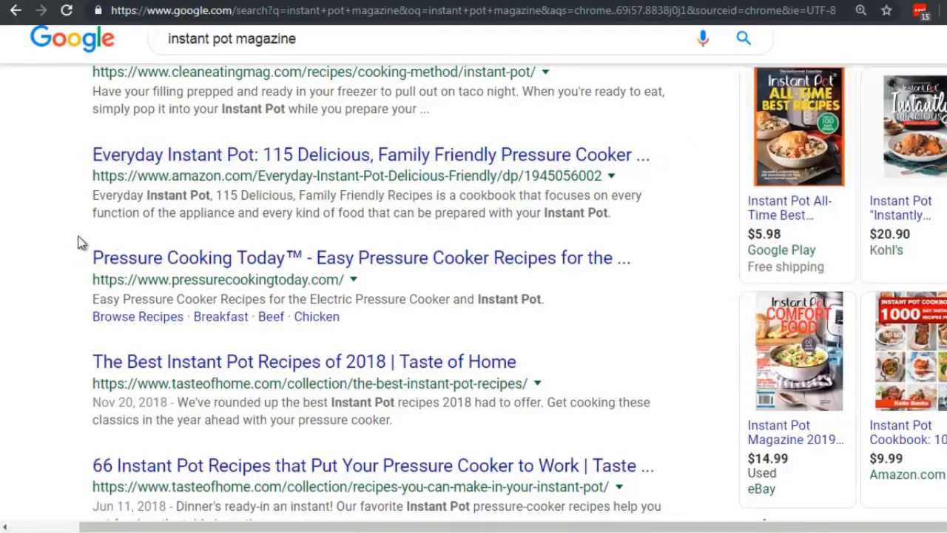
pyautogui.scroll(-2, 79, 242)
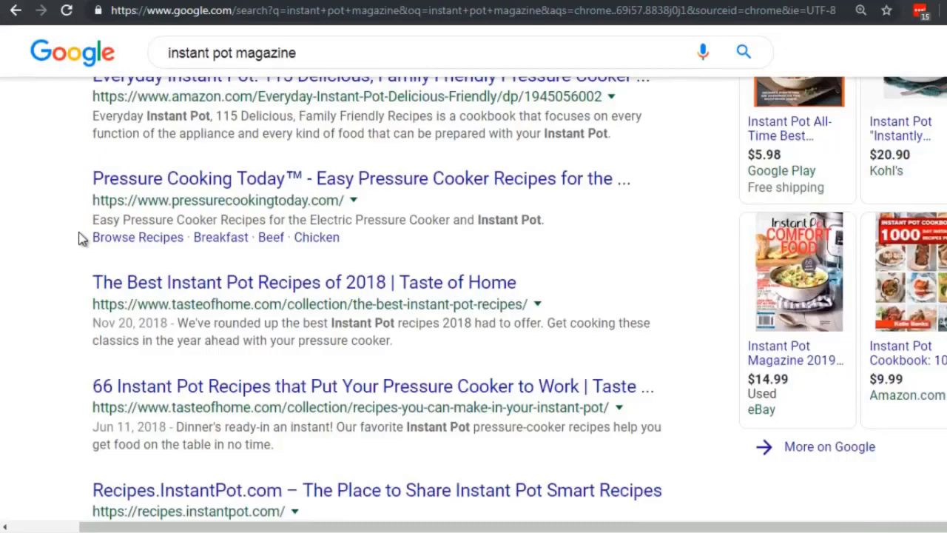
pyautogui.scroll(-2, 81, 238)
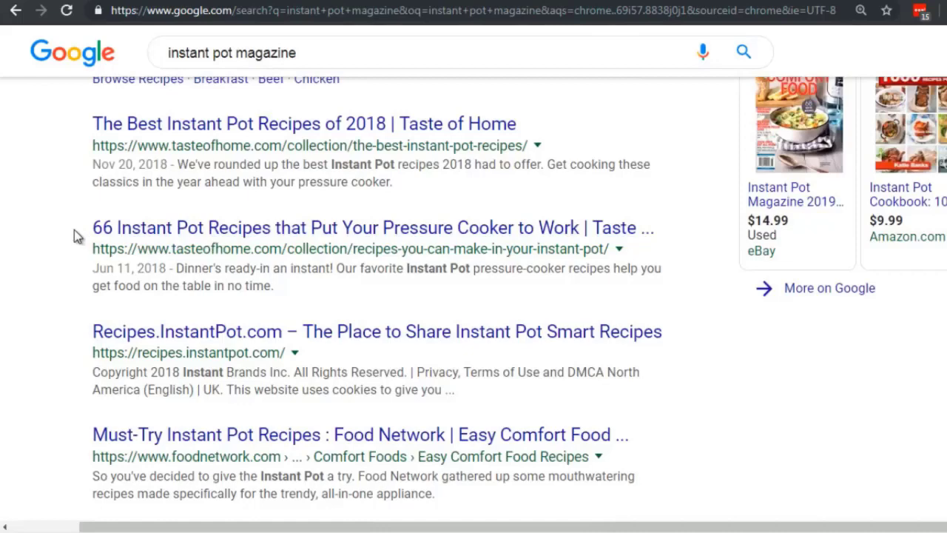
pyautogui.scroll(-4, 74, 236)
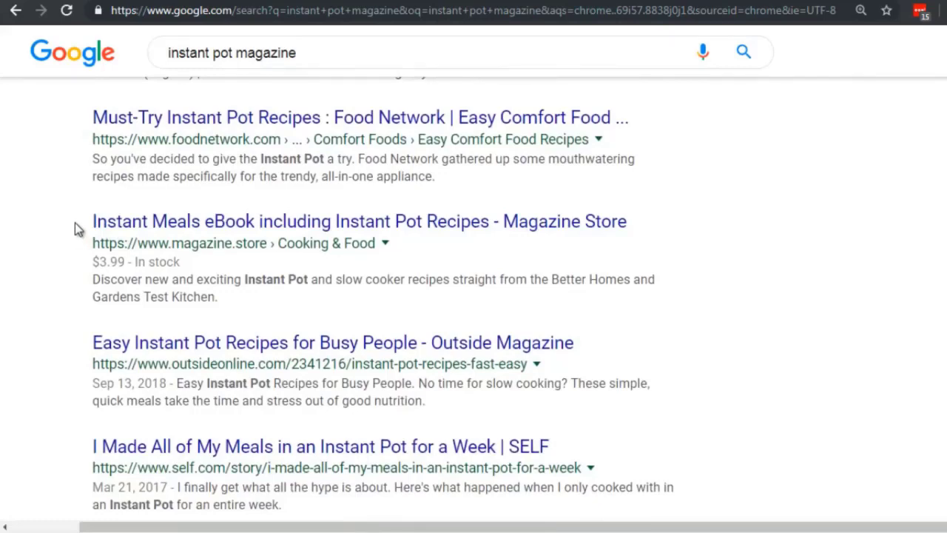
pyautogui.scroll(1, 74, 226)
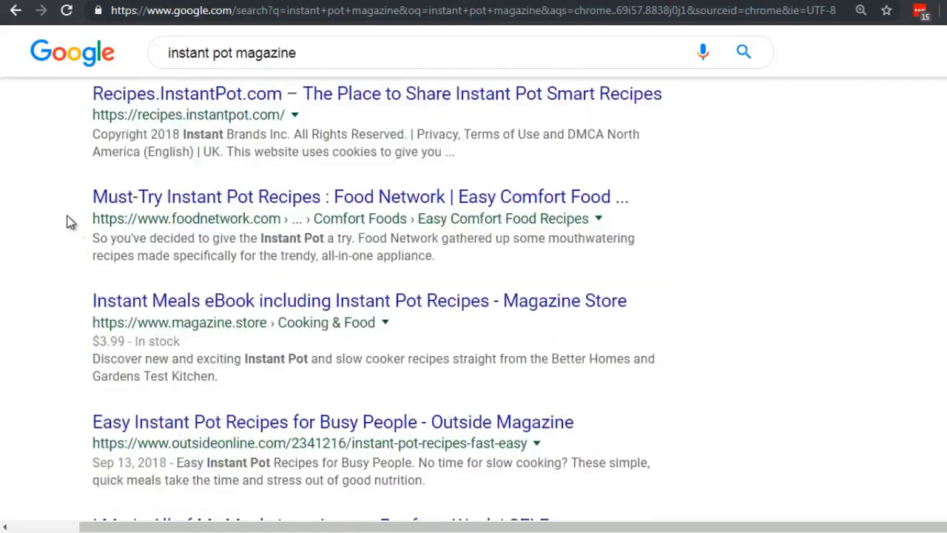
pyautogui.scroll(1, 74, 222)
pyautogui.scroll(1, 65, 222)
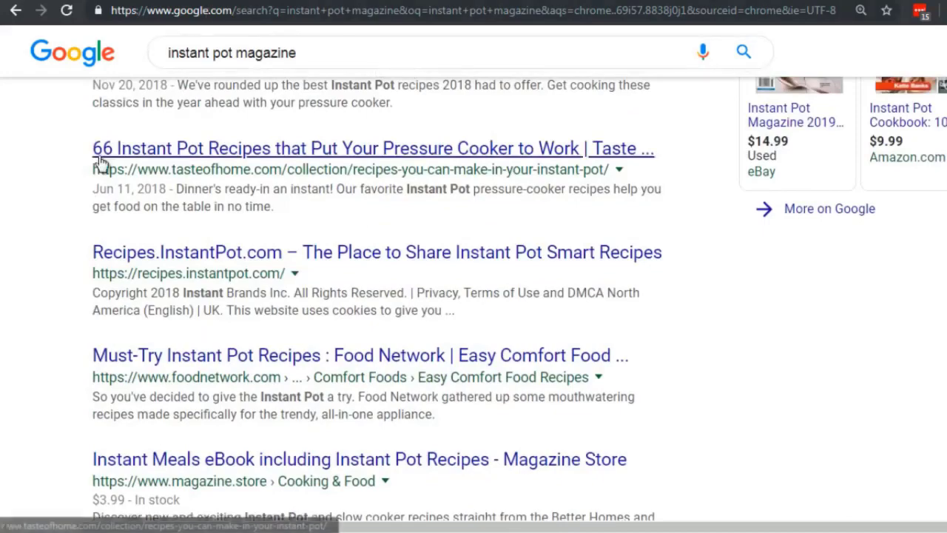
# Examine the cookbook and magazine covers in the shopping listings alongside the top search results.
pyautogui.scroll(5, 437, 196)
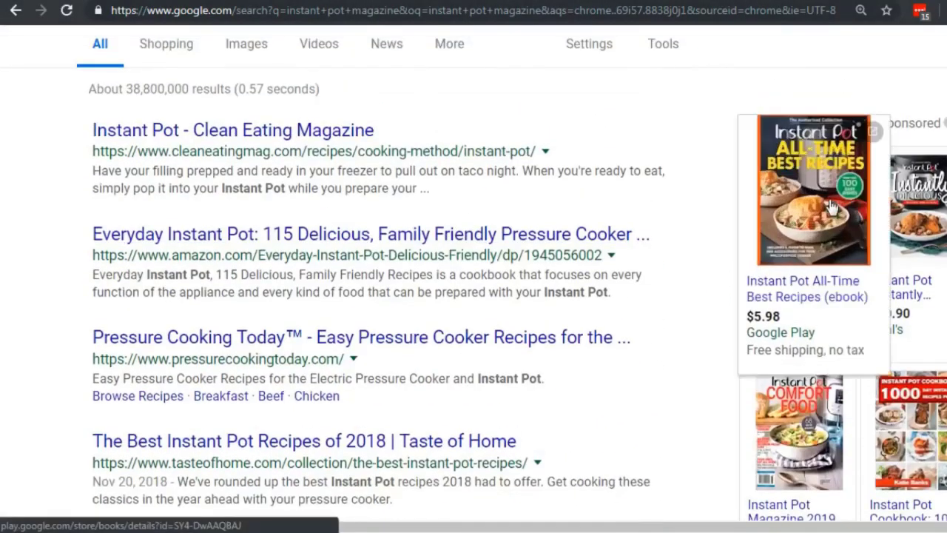
pyautogui.scroll(1, 726, 260)
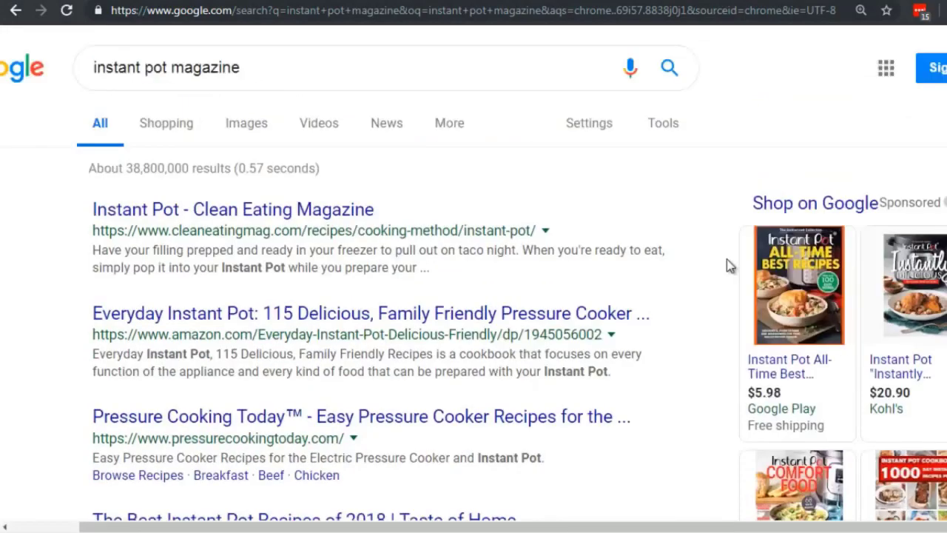
pyautogui.scroll(-1, 727, 259)
pyautogui.moveTo(774, 205)
pyautogui.moveTo(891, 205)
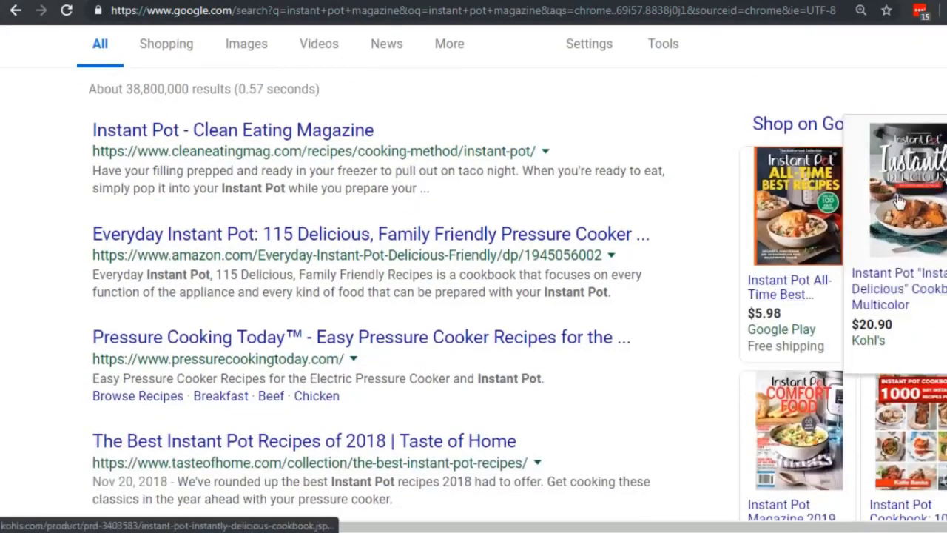
pyautogui.scroll(-1, 891, 204)
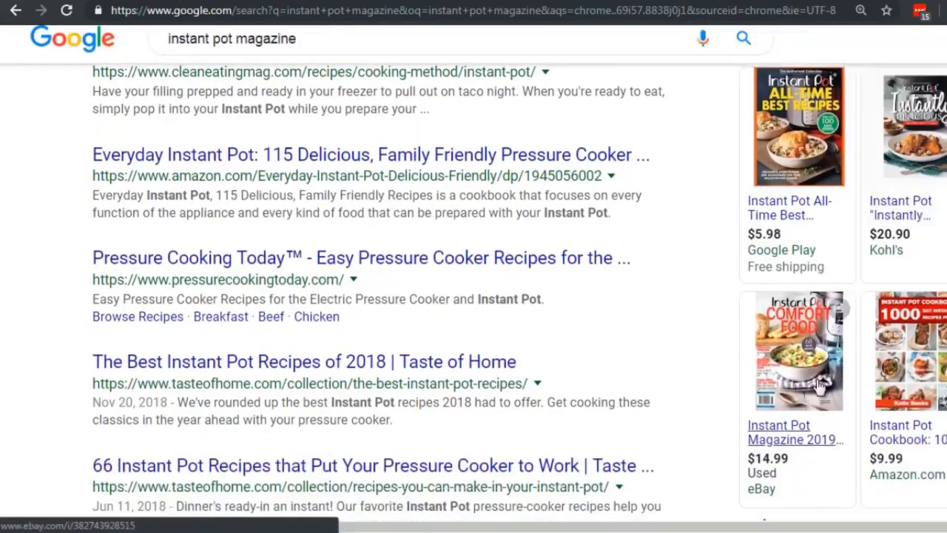
pyautogui.moveTo(829, 379)
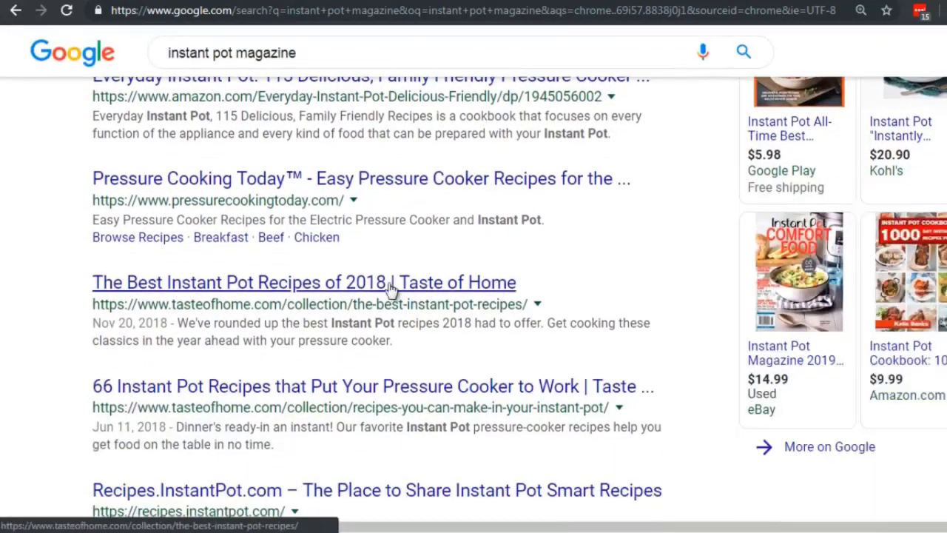
pyautogui.scroll(2, 356, 270)
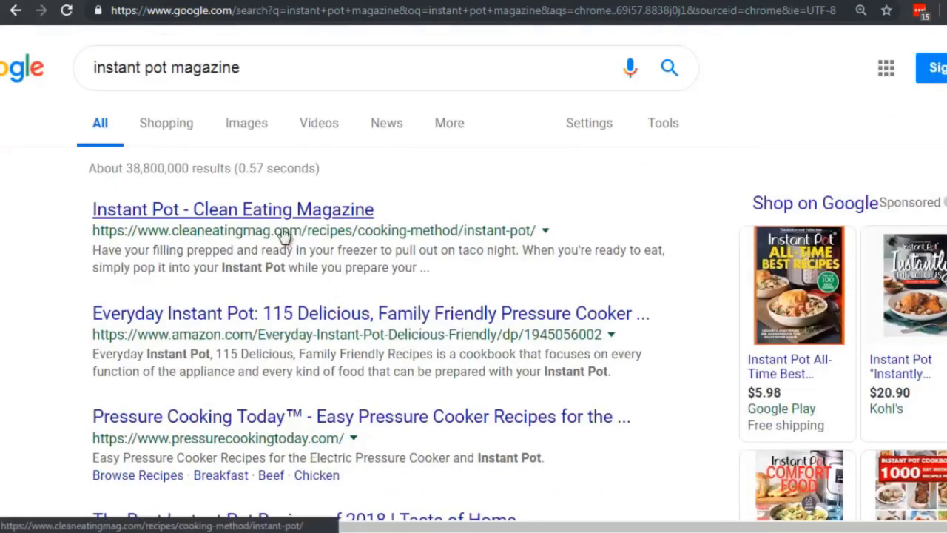
# Switch to the Notepad notes and examine the Instant Pot 101 title, description and related links for repeated keyword and beginner phrases.
pyautogui.click(405, 532)
pyautogui.scroll(4, 286, 114)
pyautogui.scroll(11, 286, 113)
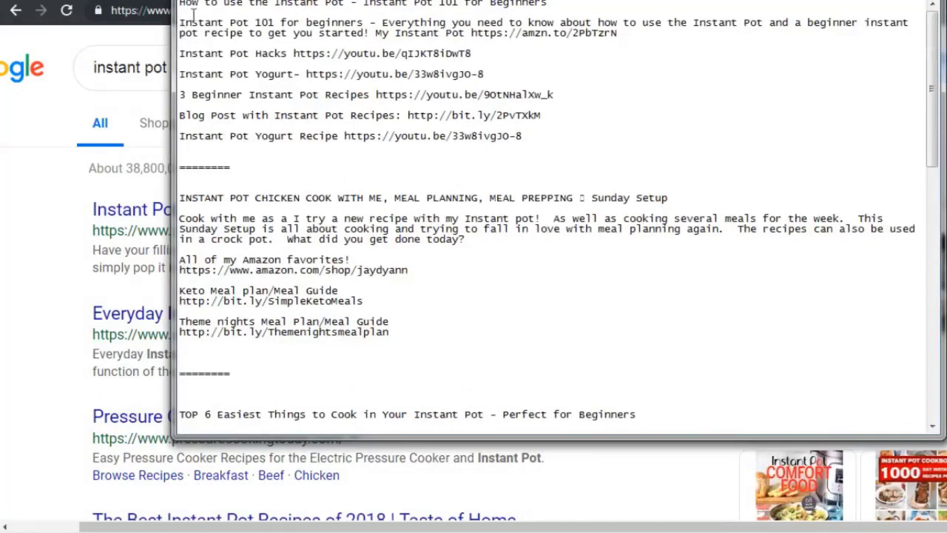
pyautogui.moveTo(181, 24); pyautogui.dragTo(361, 25)
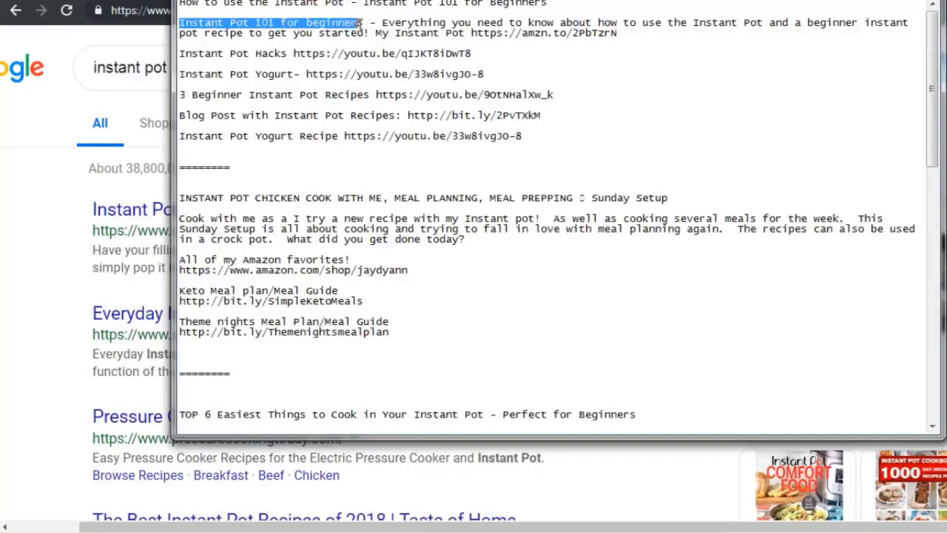
pyautogui.moveTo(559, 4); pyautogui.dragTo(356, 5)
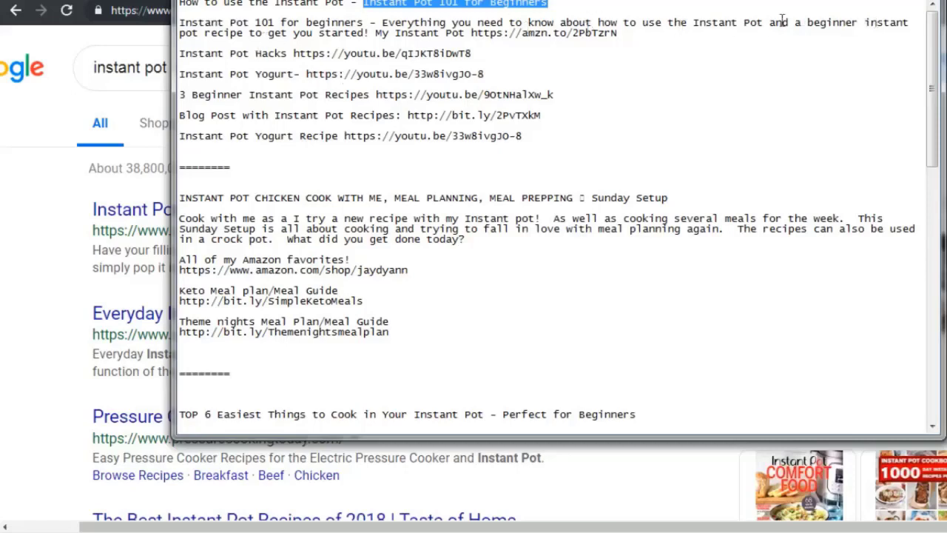
pyautogui.moveTo(806, 22); pyautogui.dragTo(858, 22)
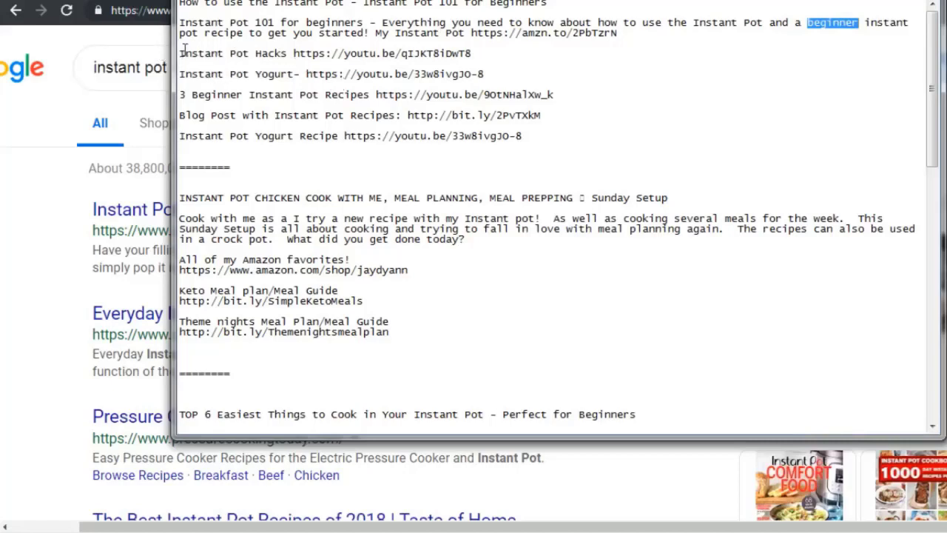
pyautogui.moveTo(182, 56); pyautogui.dragTo(491, 65)
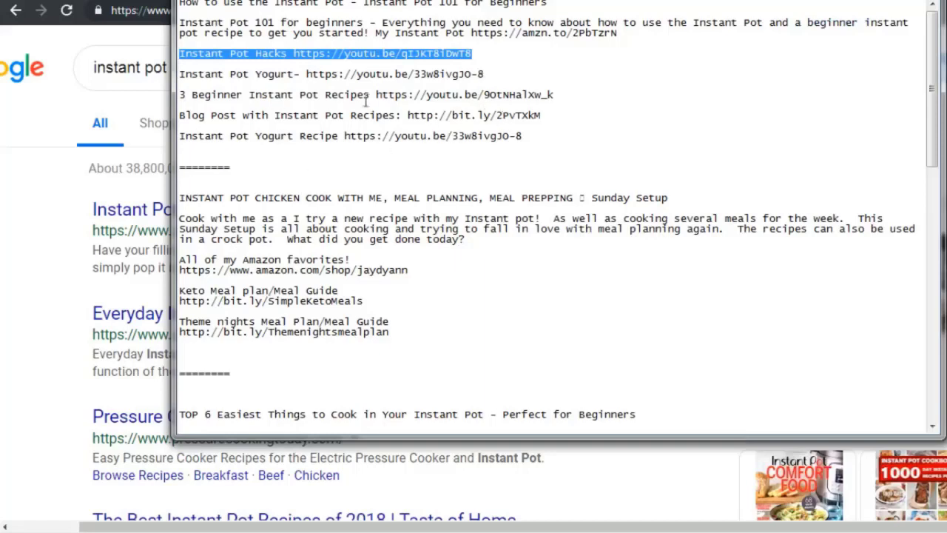
pyautogui.moveTo(258, 73); pyautogui.dragTo(181, 74)
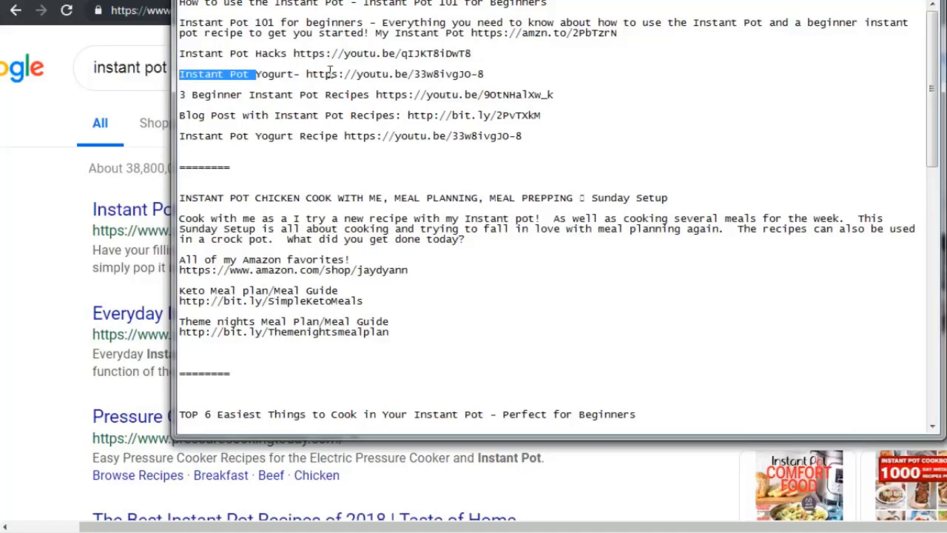
pyautogui.moveTo(549, 138); pyautogui.dragTo(189, 45)
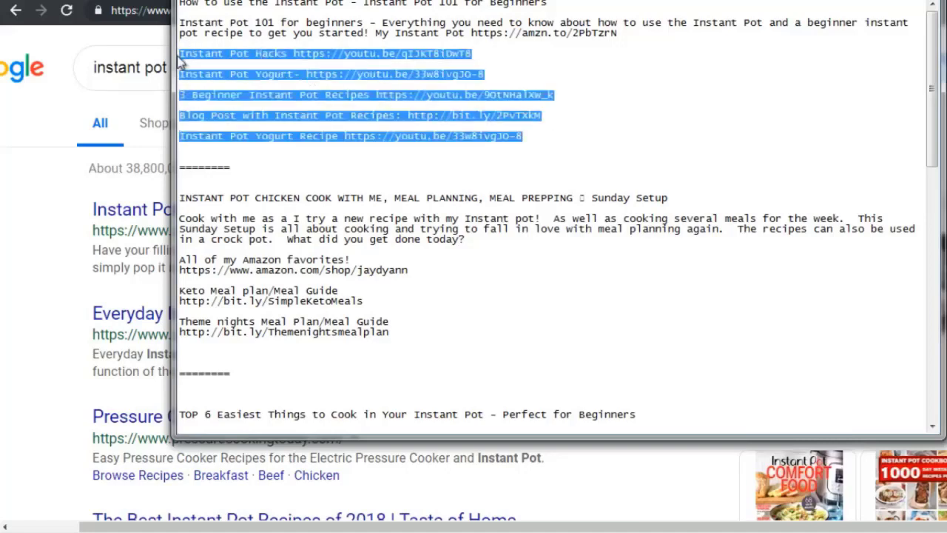
# Examine the Sunday Setup video's description in the notes for its Instant Pot keyword and meal planning wording.
pyautogui.scroll(-1, 241, 118)
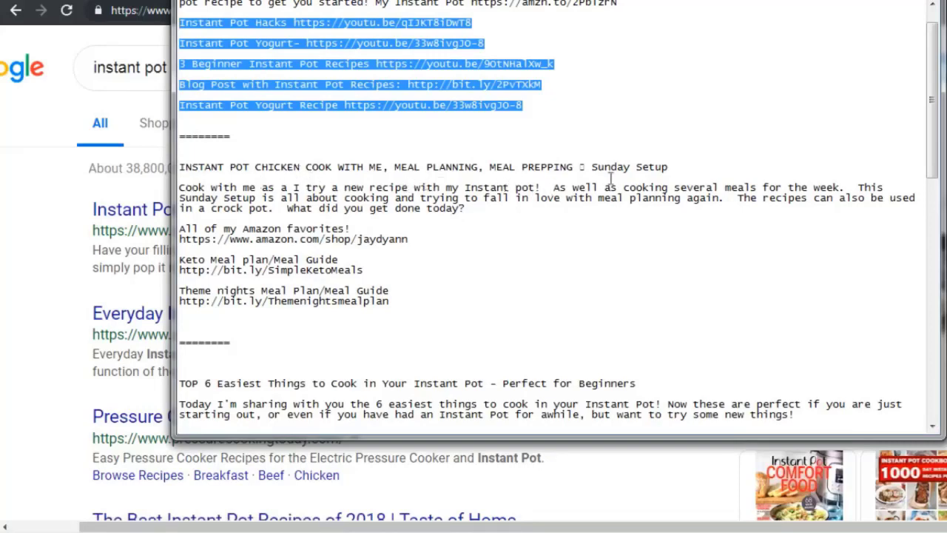
pyautogui.moveTo(468, 191); pyautogui.dragTo(540, 187)
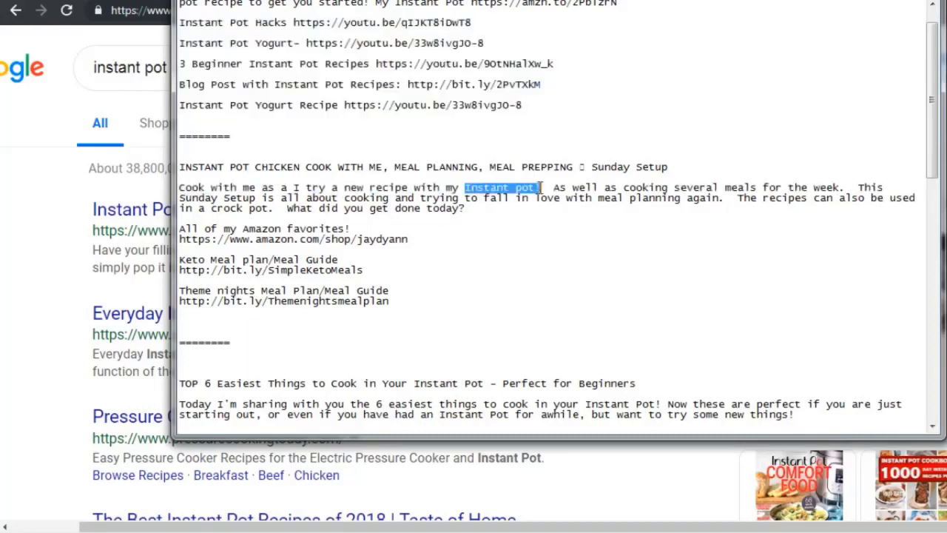
pyautogui.moveTo(211, 200); pyautogui.dragTo(518, 208)
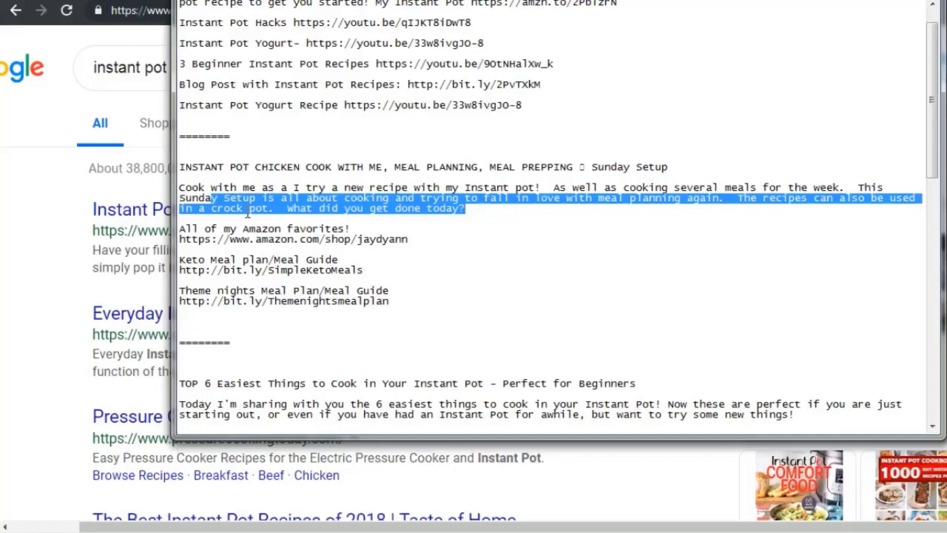
# Examine the TOP 6 Easiest Things title and description in the notes for the beginner audience and basic recipe wording.
pyautogui.scroll(-9, 248, 212)
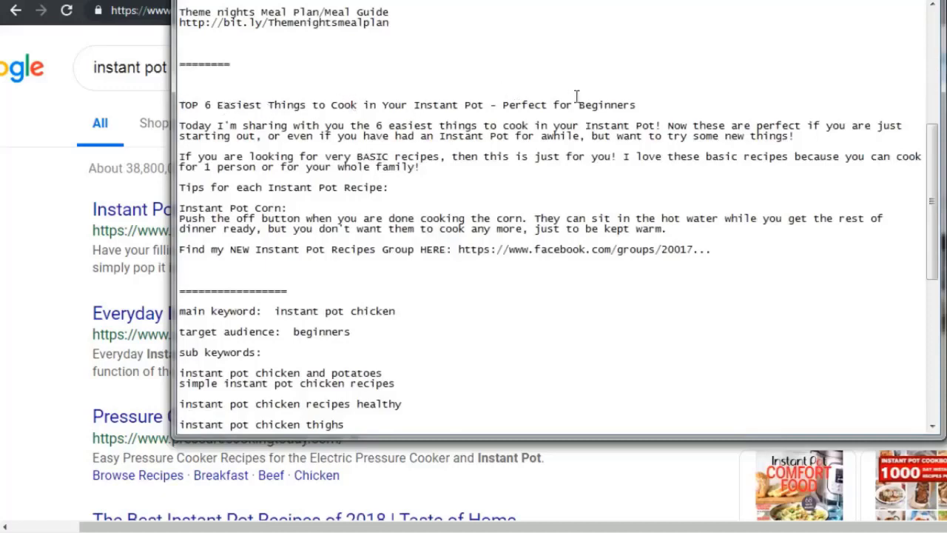
pyautogui.moveTo(639, 105); pyautogui.dragTo(503, 105)
pyautogui.click(239, 121)
pyautogui.moveTo(181, 108); pyautogui.dragTo(257, 116)
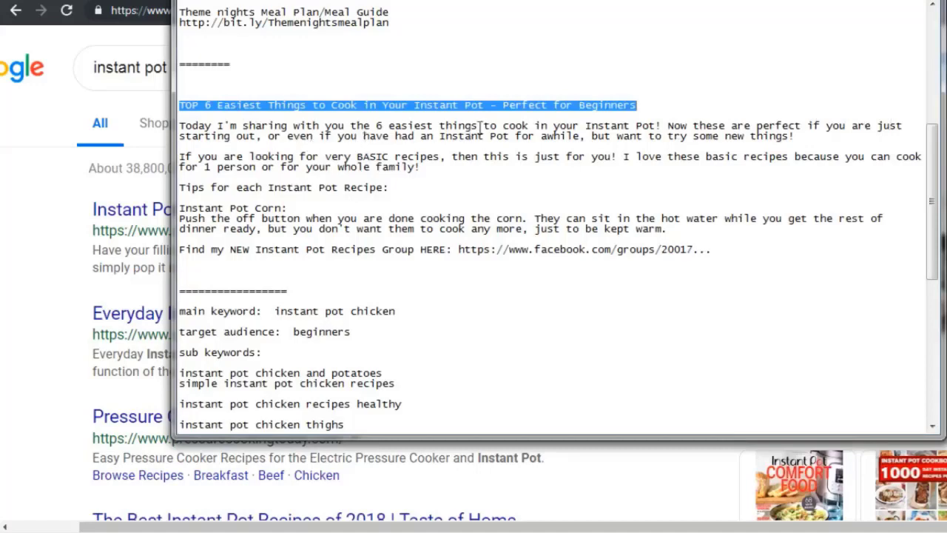
pyautogui.click(179, 156)
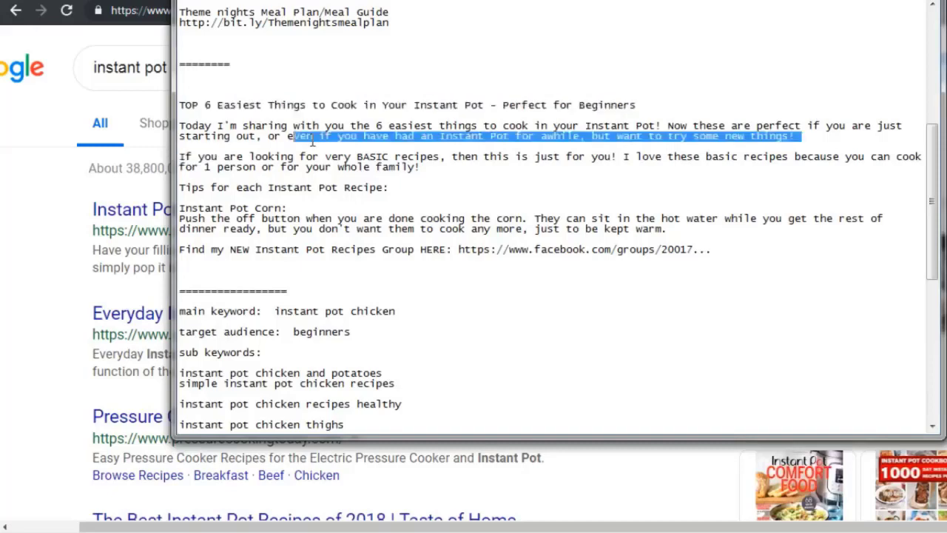
pyautogui.moveTo(179, 156); pyautogui.dragTo(459, 179)
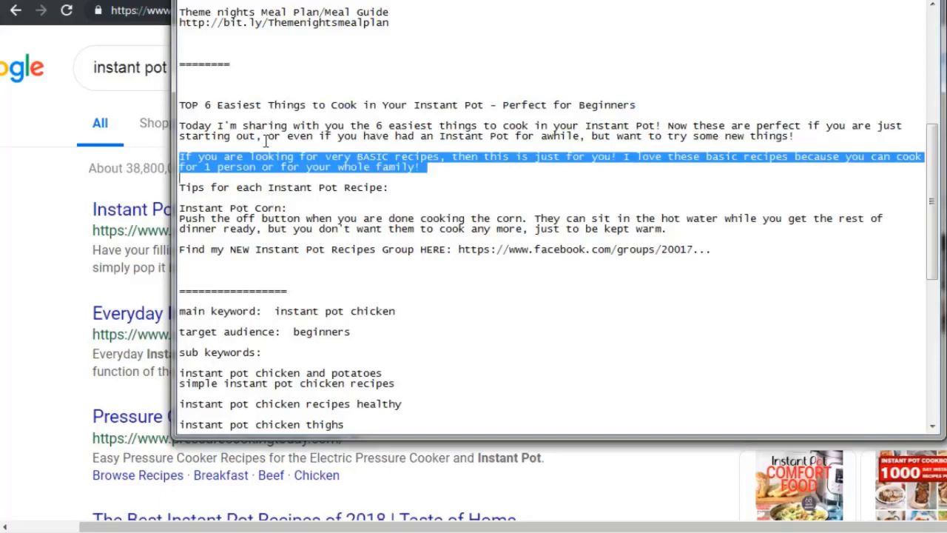
# Switch to the YouTube results for "instant pot chicken" and compare the titles, descriptions and thumbnails of the top videos.
pyautogui.click(32, 114)
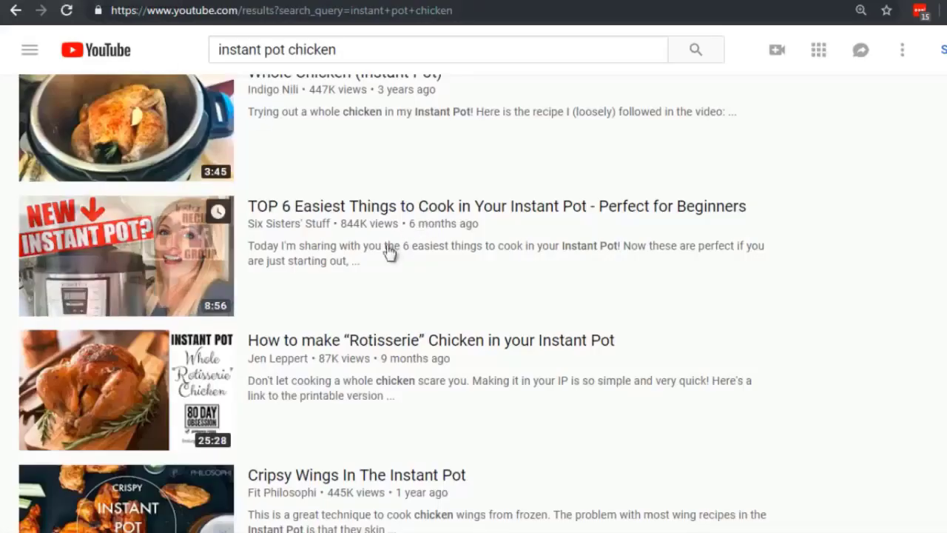
pyautogui.scroll(1, 305, 259)
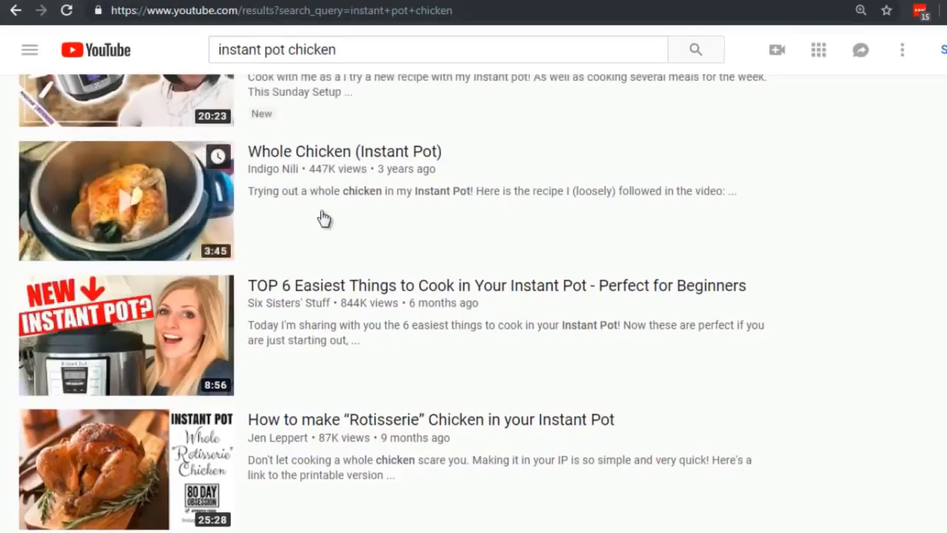
pyautogui.scroll(1, 343, 218)
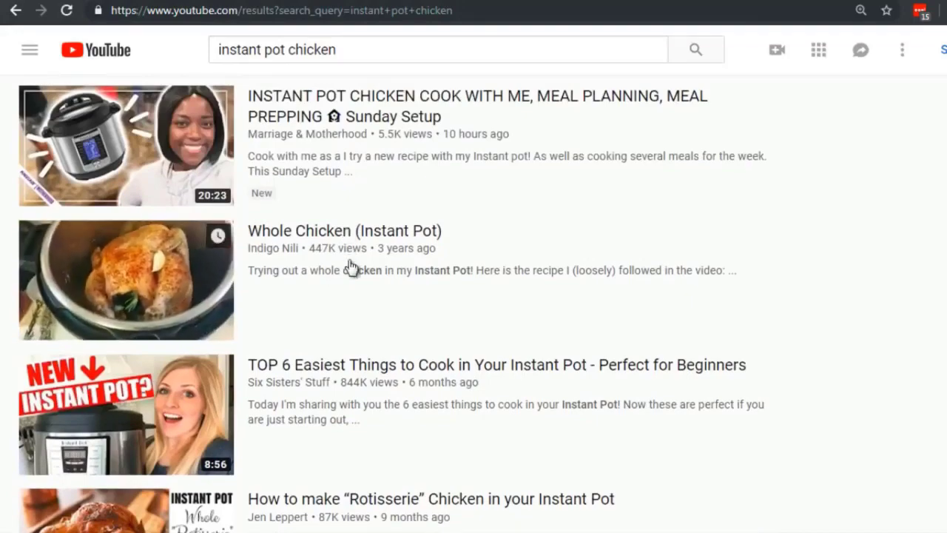
pyautogui.scroll(2, 354, 272)
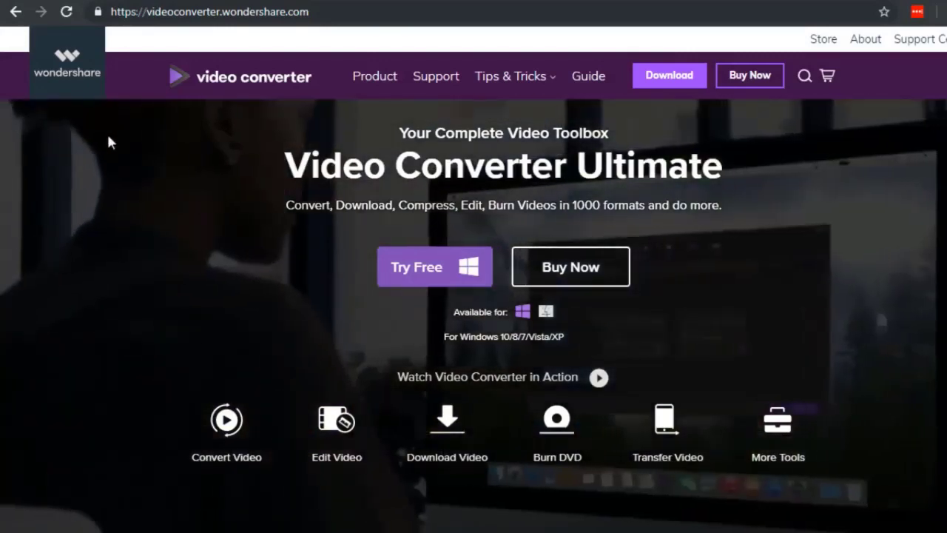
# Open the page source of the Wondershare Video Converter home page.
pyautogui.rightClick(108, 138)
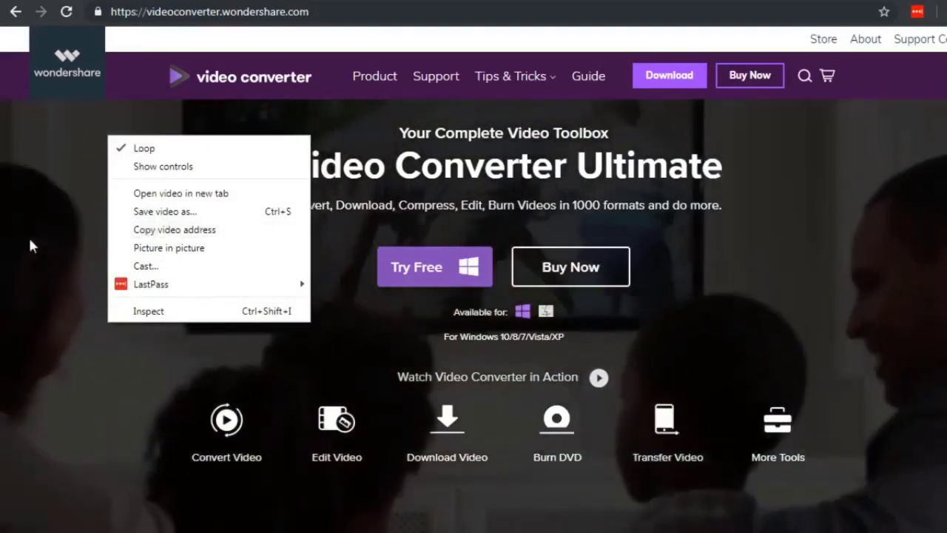
pyautogui.click(30, 244)
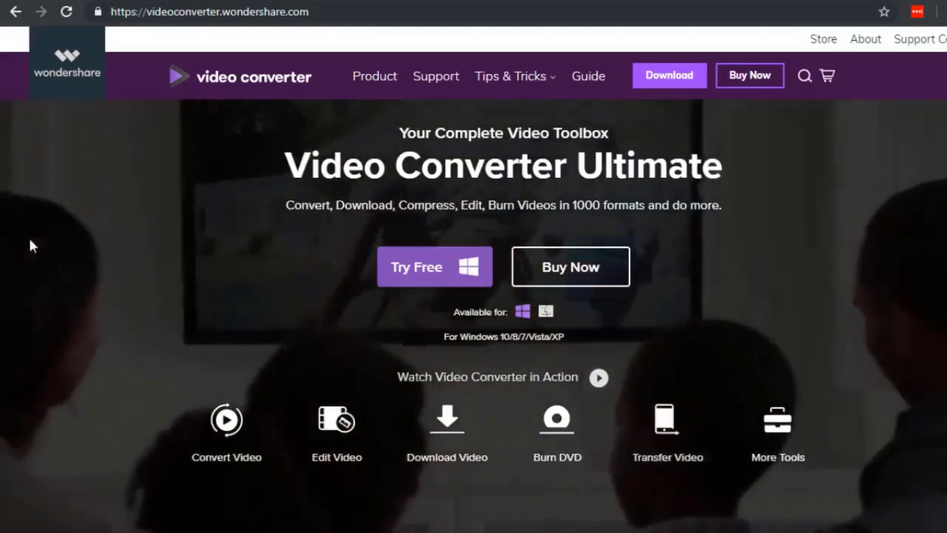
pyautogui.scroll(-6, 30, 244)
pyautogui.rightClick(52, 209)
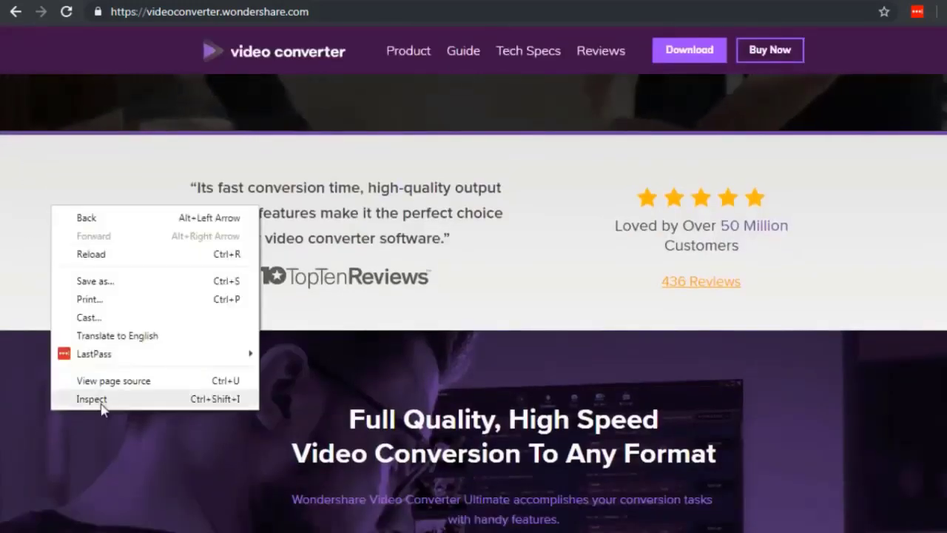
pyautogui.click(113, 380)
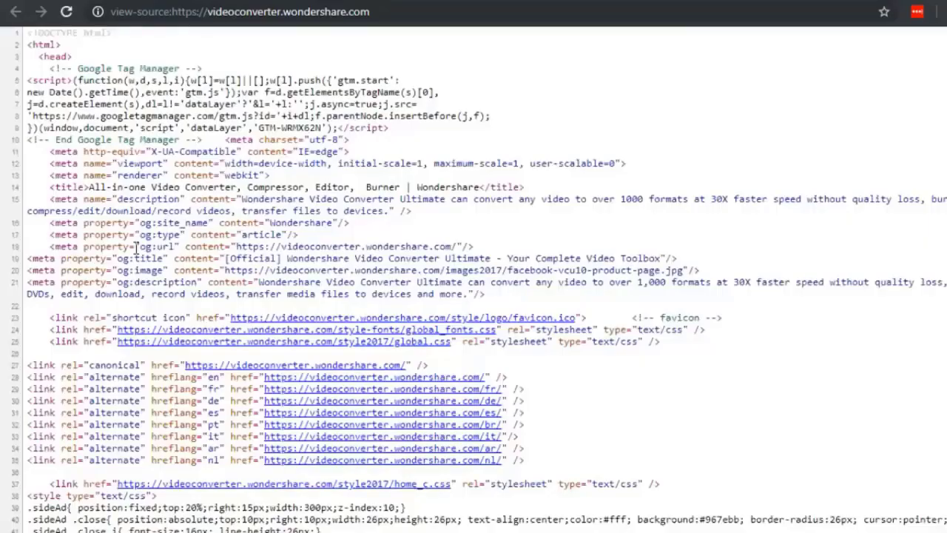
# Examine the title and description meta tags near the start of the page source.
pyautogui.scroll(-3, 134, 238)
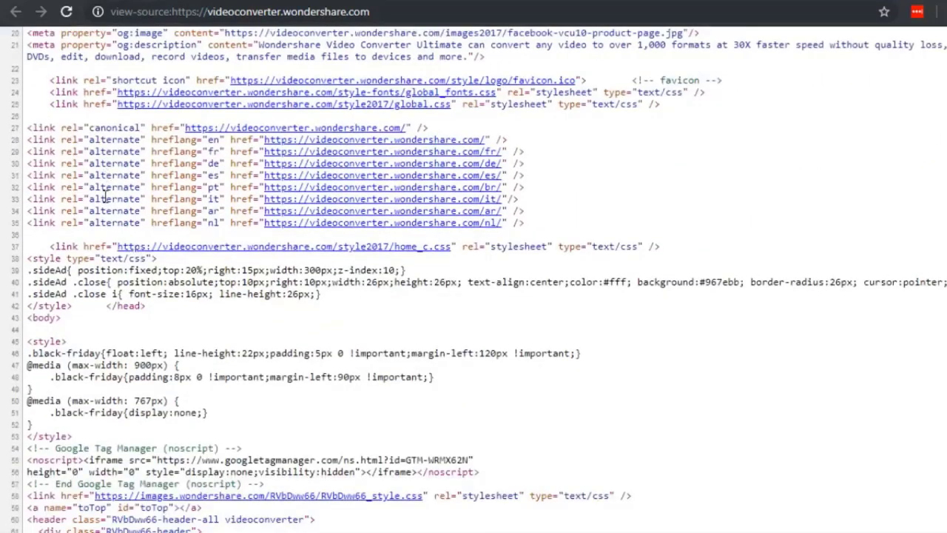
pyautogui.scroll(3, 105, 196)
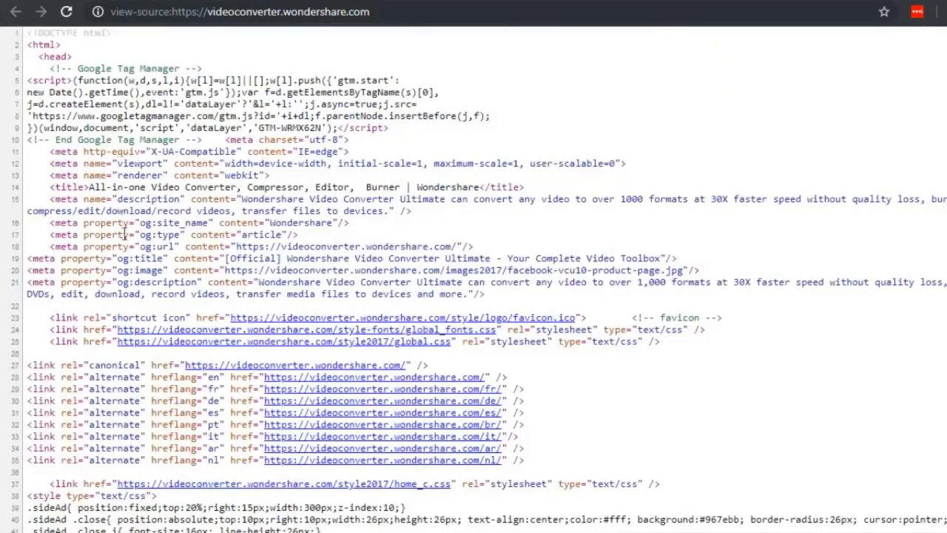
pyautogui.moveTo(123, 234); pyautogui.dragTo(116, 210)
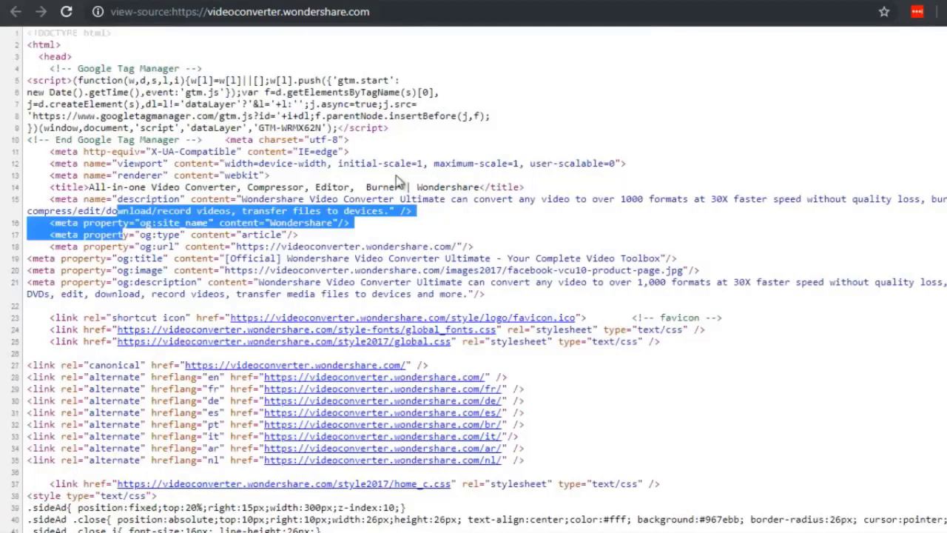
pyautogui.click(539, 104)
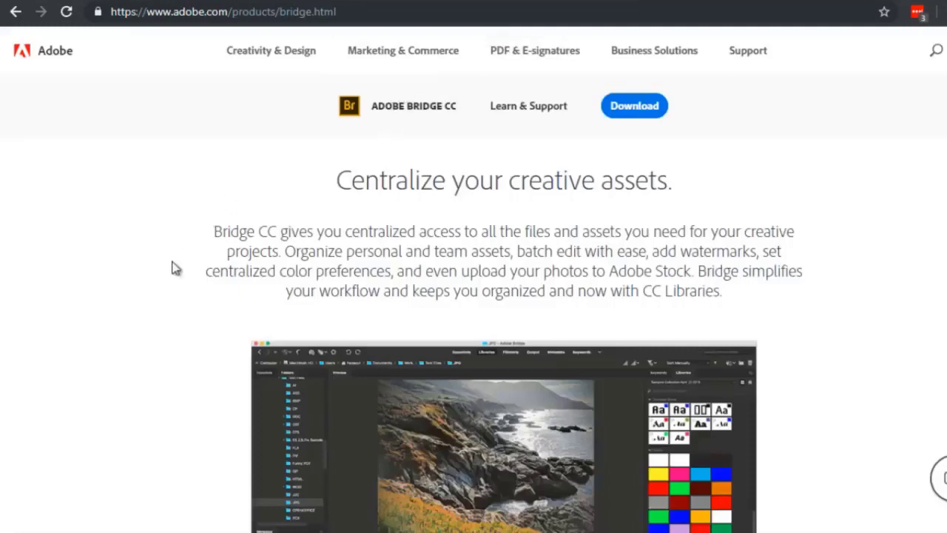
# Look over the Adobe Bridge CC product page, including its introduction and interface screenshot.
pyautogui.scroll(-2, 188, 268)
pyautogui.scroll(-2, 189, 267)
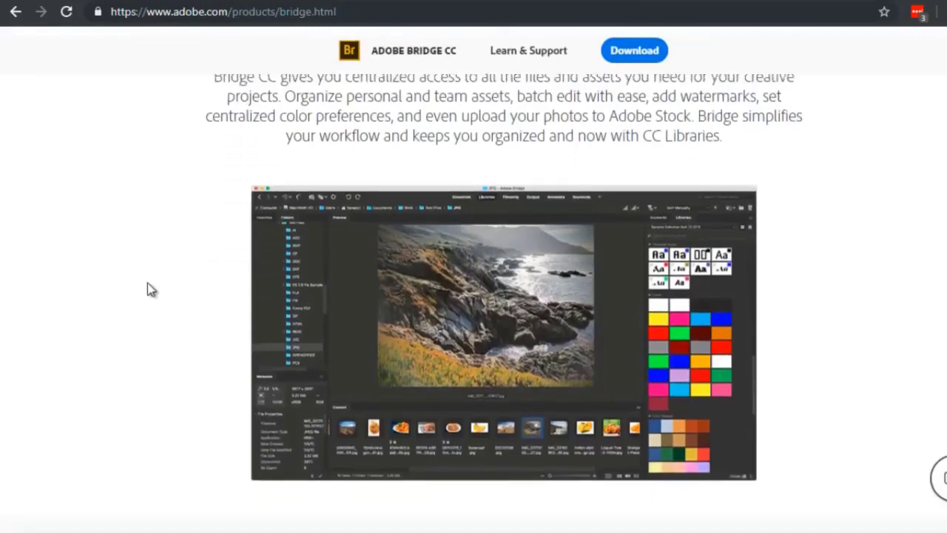
pyautogui.scroll(1, 147, 283)
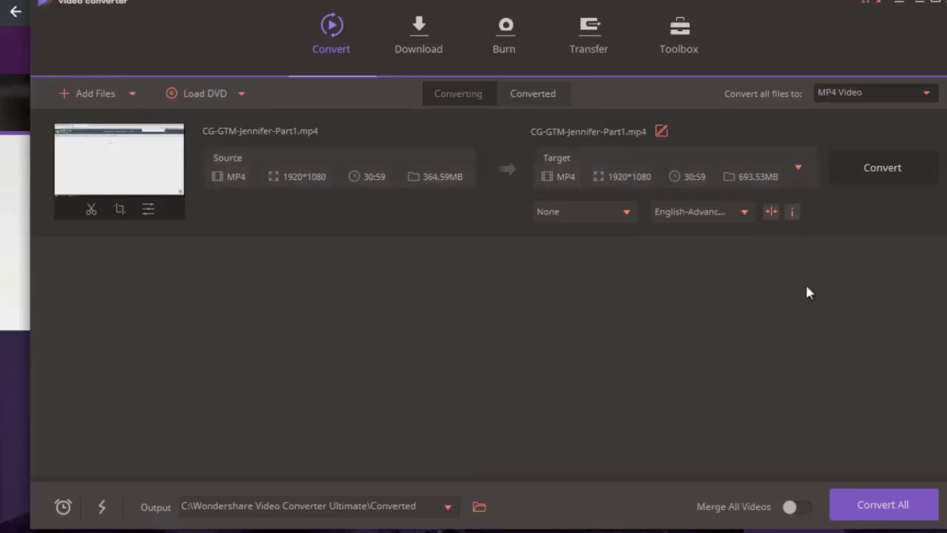
# Open the media metadata editor for the loaded MP4 in Video Converter and look through its fields from Episode Name to Comments.
pyautogui.click(790, 210)
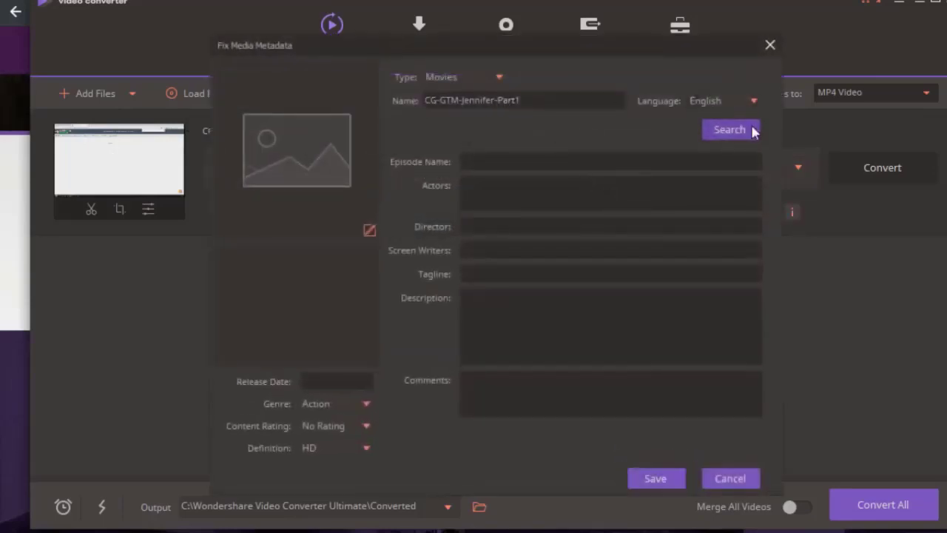
pyautogui.click(471, 162)
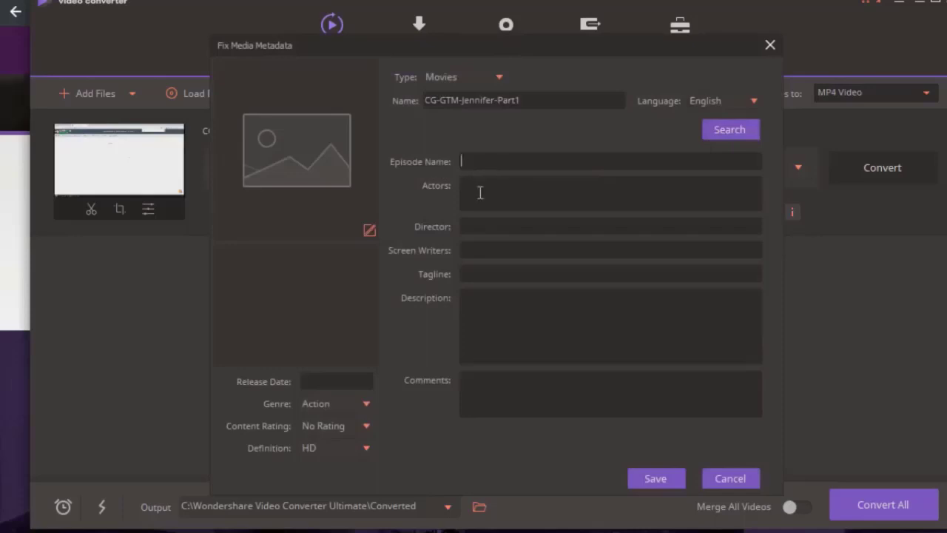
pyautogui.click(481, 224)
pyautogui.click(489, 250)
pyautogui.click(490, 275)
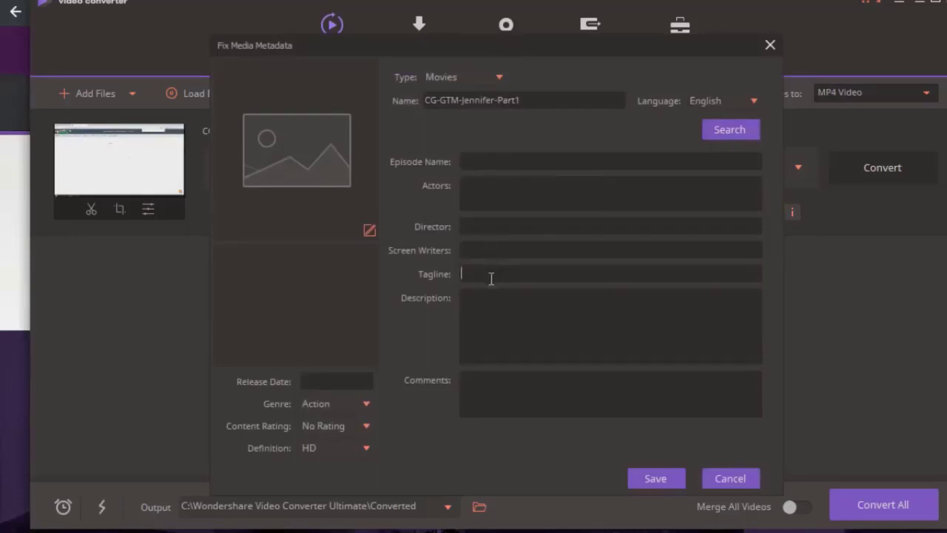
pyautogui.click(511, 360)
pyautogui.click(503, 394)
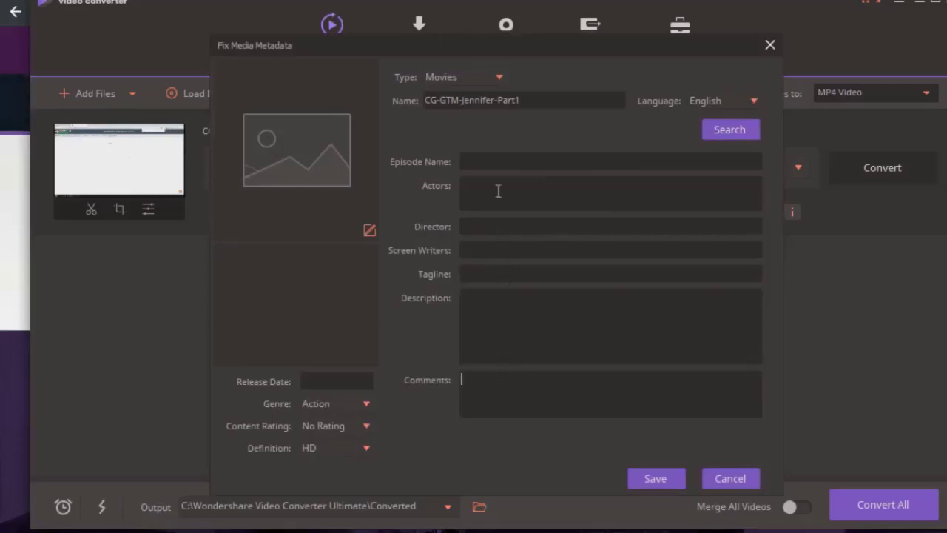
# Go through the metadata fields for episode, actors, director, screen writers, tagline, description and comments, and close the editor without saving.
pyautogui.click(495, 164)
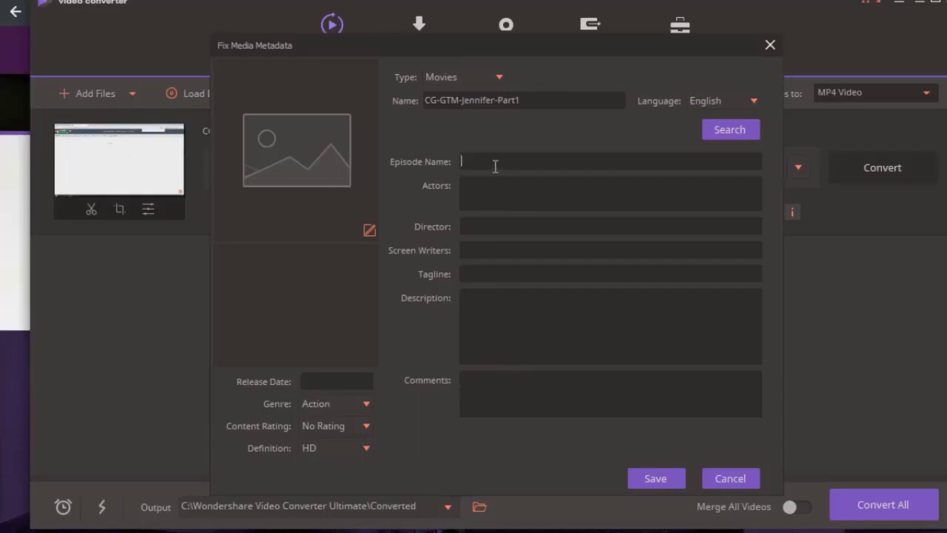
pyautogui.click(480, 197)
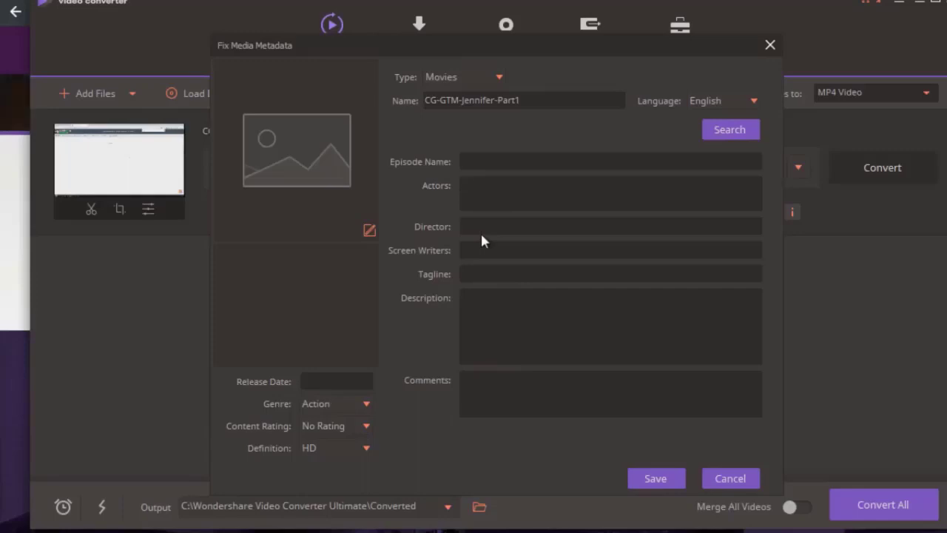
pyautogui.click(483, 230)
pyautogui.click(490, 253)
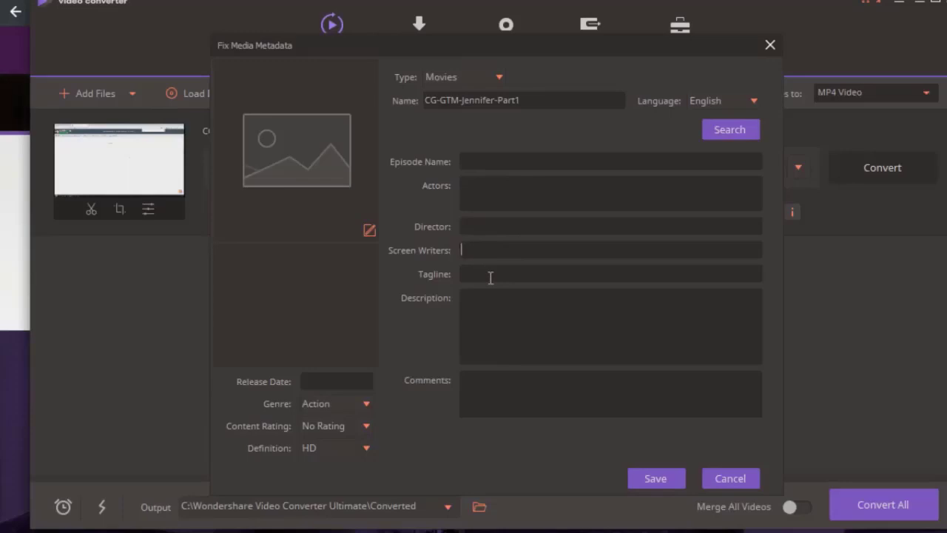
pyautogui.click(490, 277)
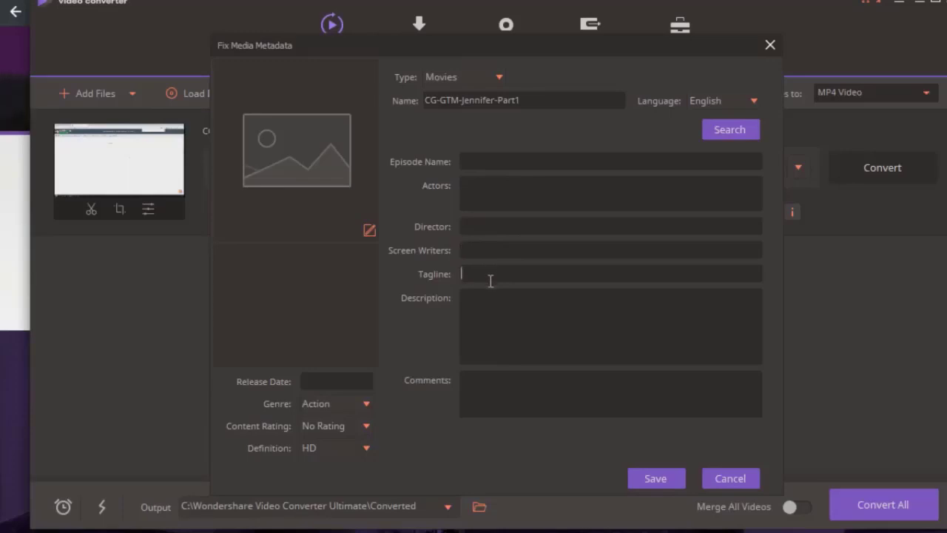
pyautogui.click(494, 318)
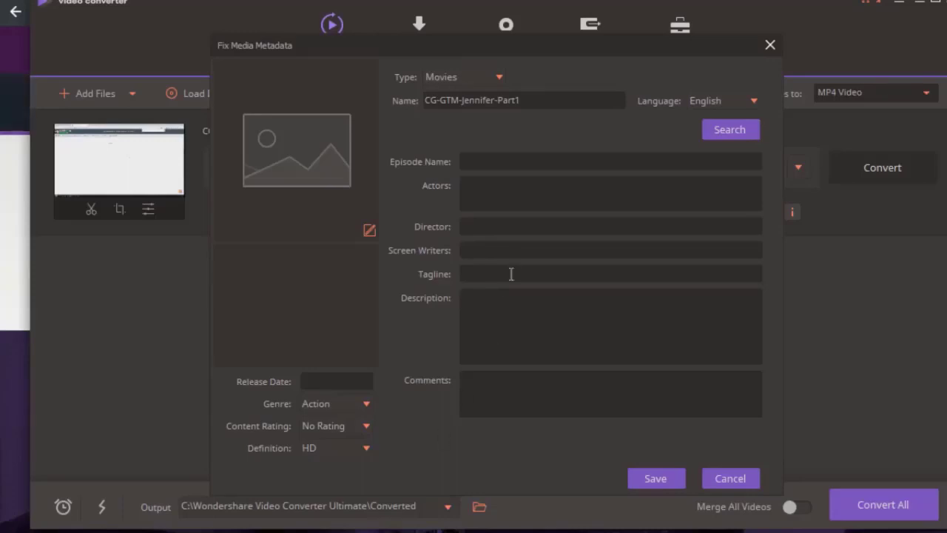
pyautogui.click(516, 332)
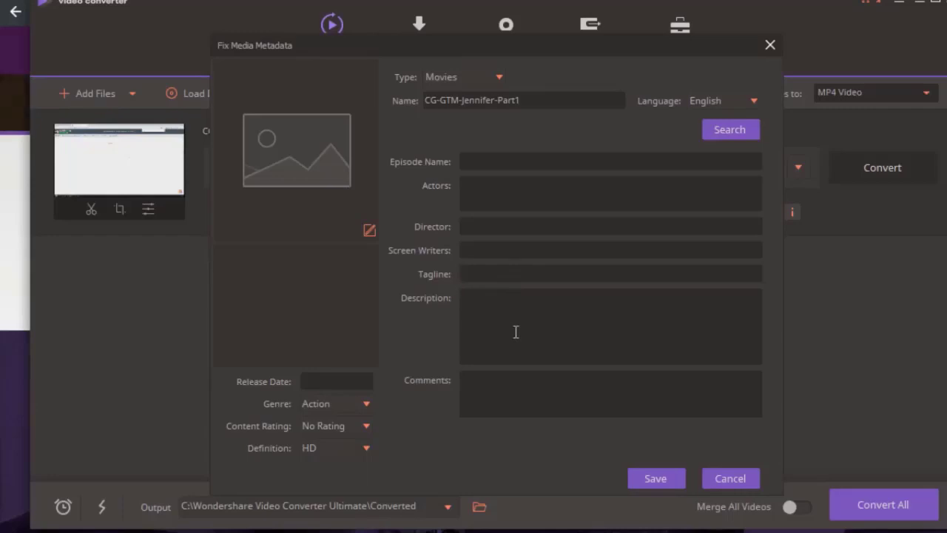
pyautogui.click(490, 389)
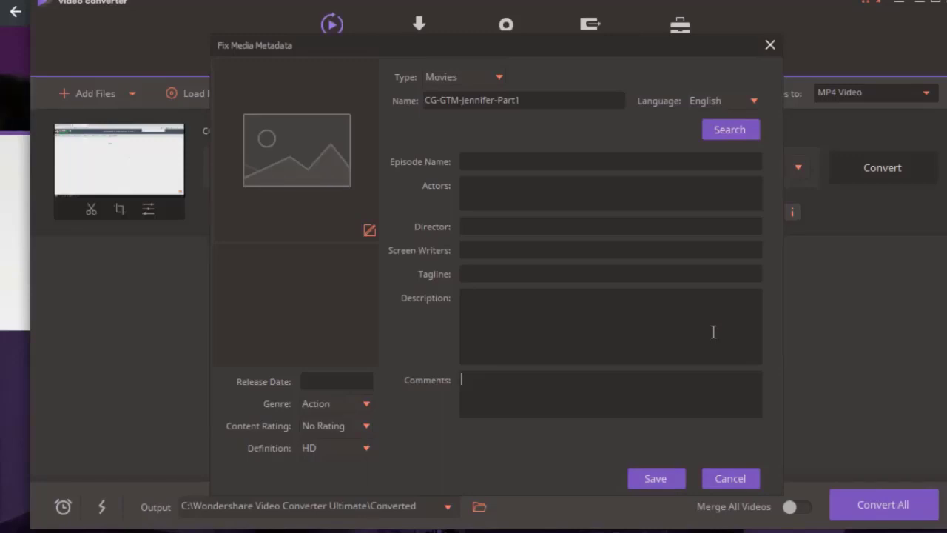
pyautogui.click(769, 45)
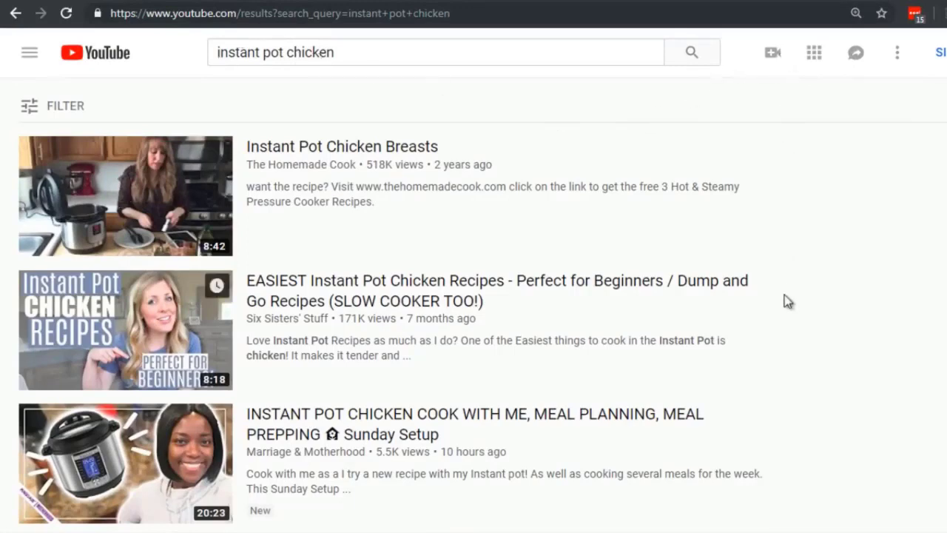
# Examine the thumbnails and titles of the YouTube search results for "instant pot chicken".
pyautogui.moveTo(785, 294)
pyautogui.moveTo(91, 318)
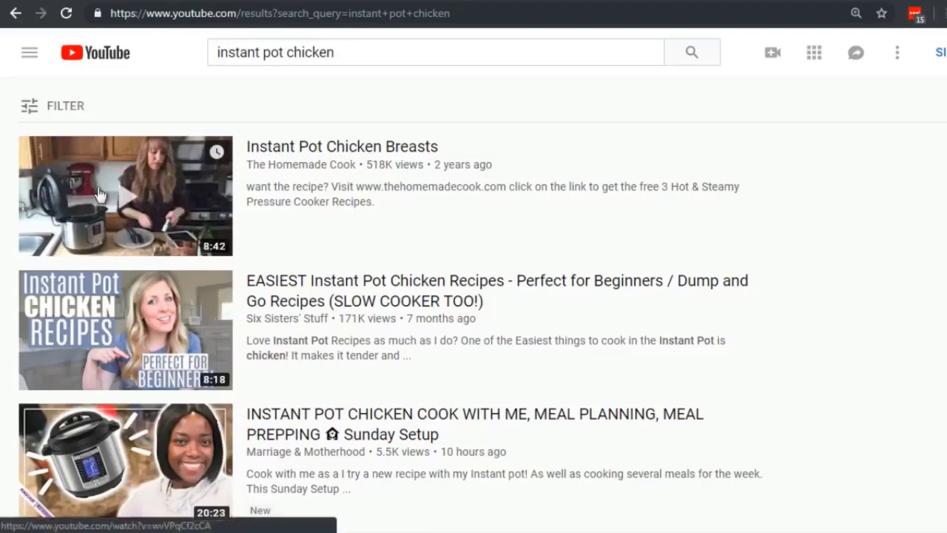
pyautogui.moveTo(141, 328)
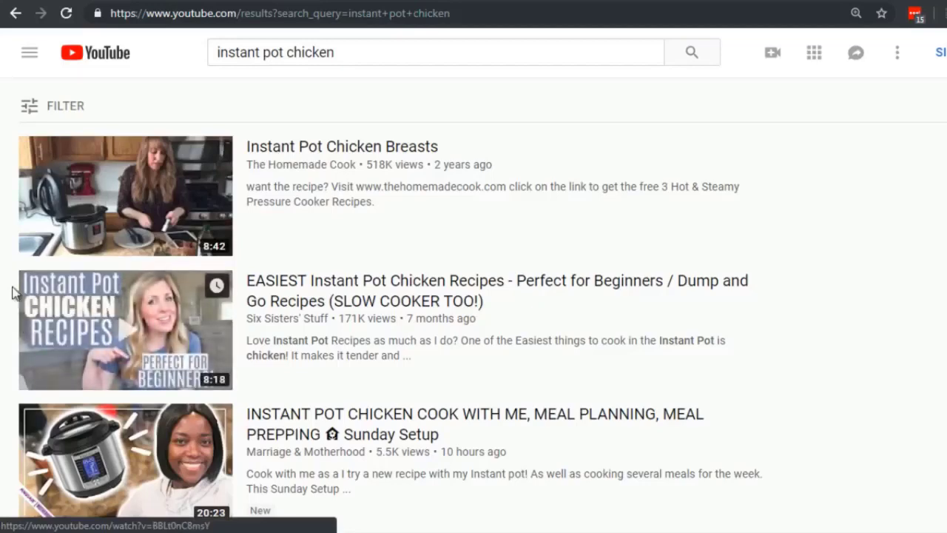
pyautogui.scroll(-2, 12, 292)
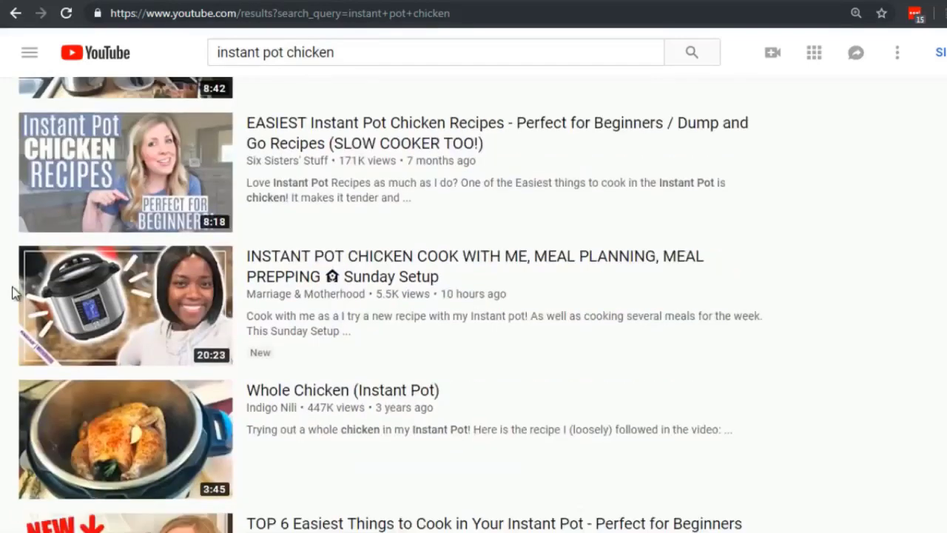
pyautogui.scroll(2, 13, 292)
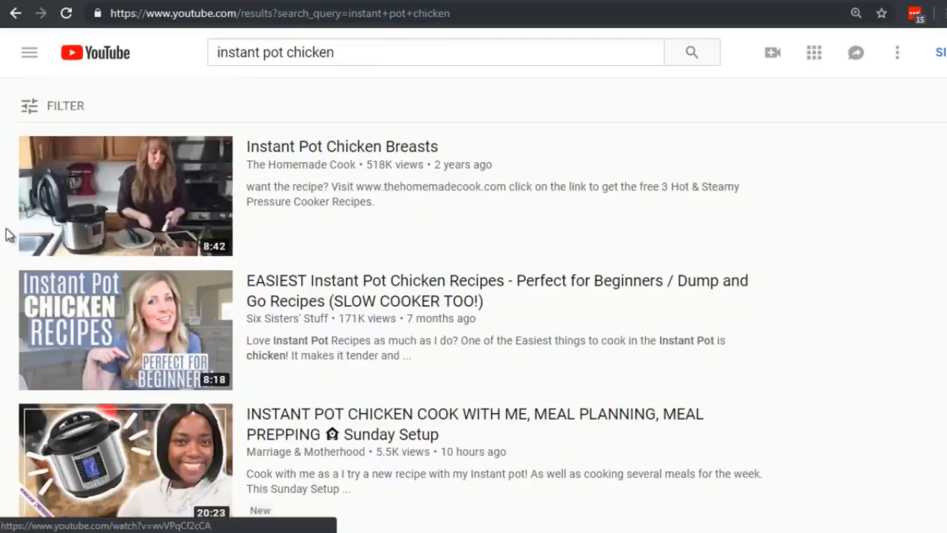
pyautogui.scroll(-4, 4, 240)
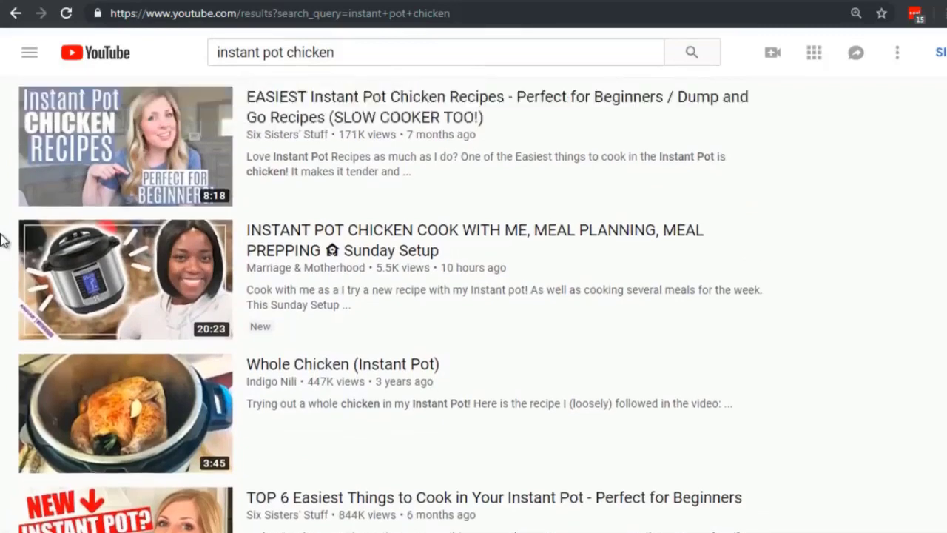
pyautogui.scroll(3, 5, 239)
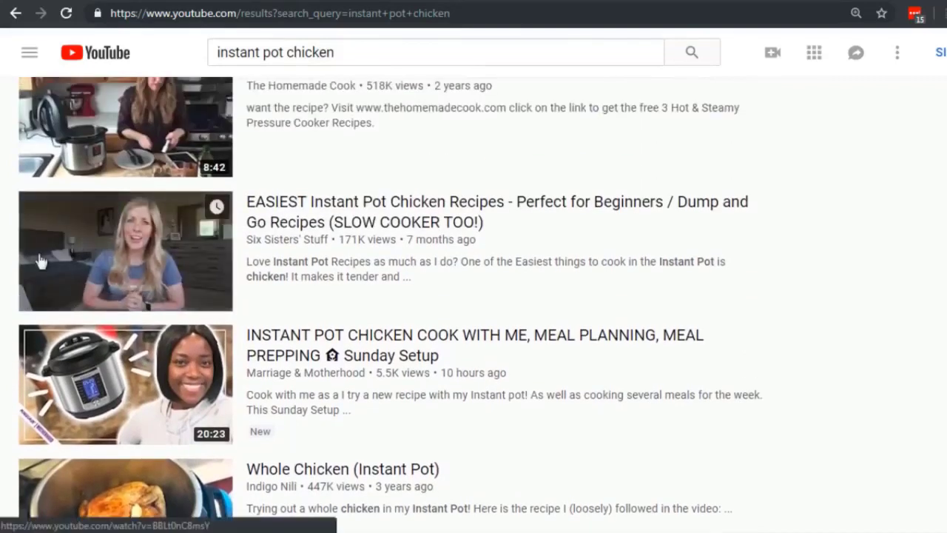
pyautogui.scroll(-2, 12, 275)
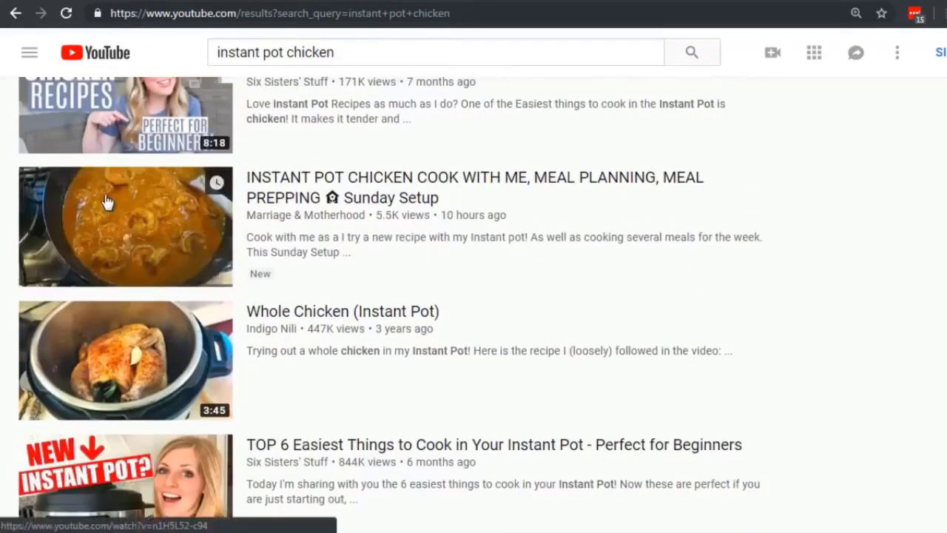
pyautogui.scroll(-5, 6, 289)
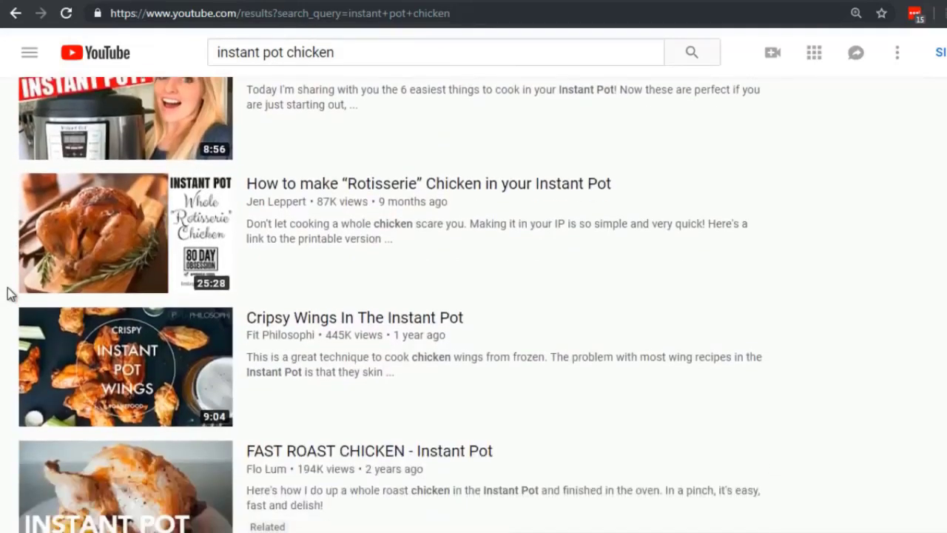
pyautogui.scroll(4, 8, 287)
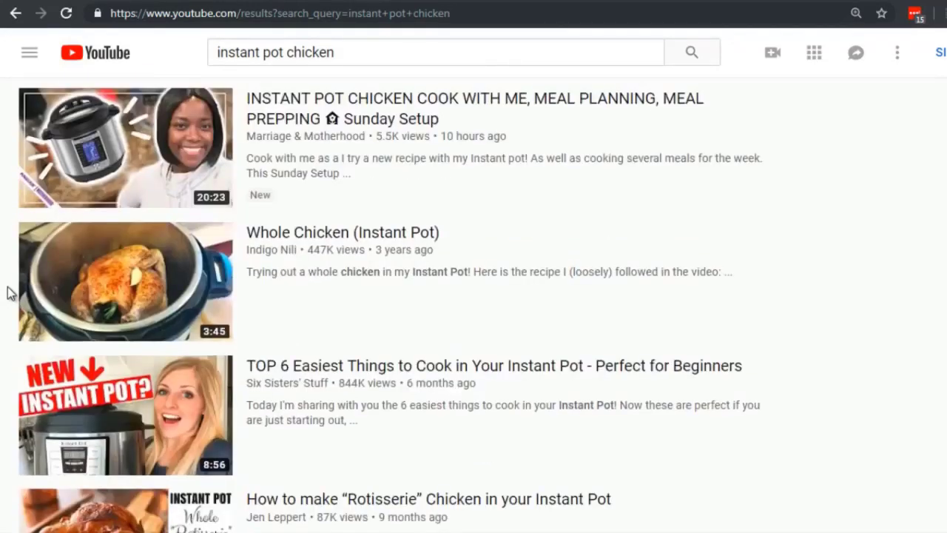
pyautogui.scroll(3, 7, 293)
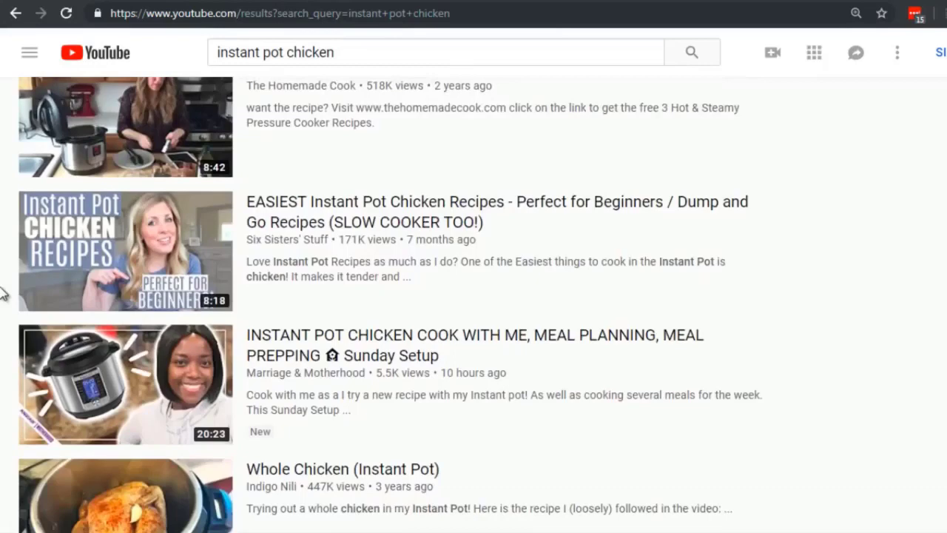
pyautogui.scroll(1, 2, 294)
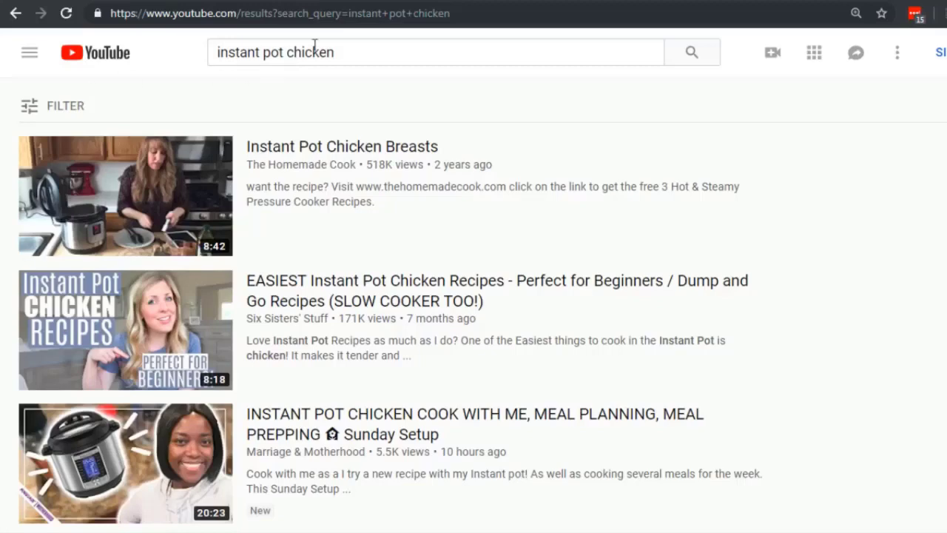
# Switch to the Creative Market site and search it for "youtube thumbnail".
pyautogui.click(285, 2)
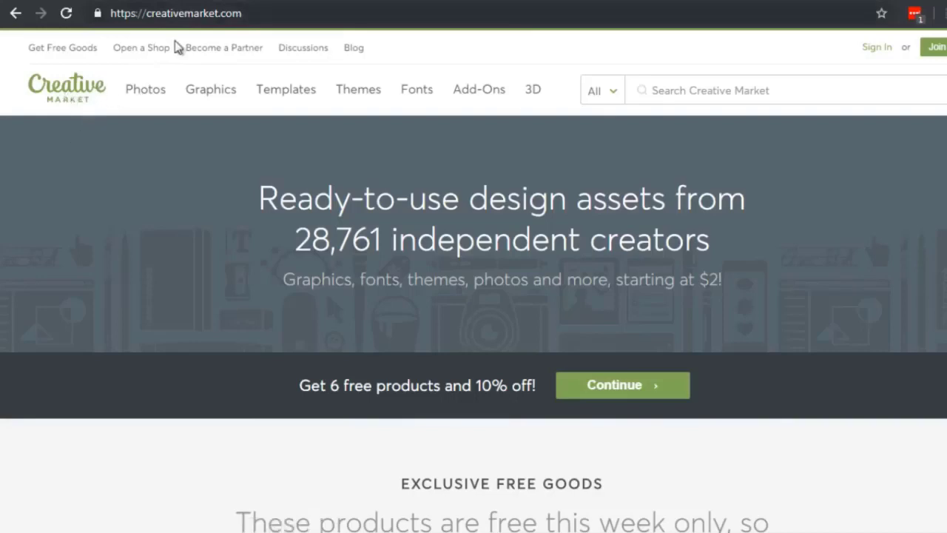
pyautogui.moveTo(272, 104)
pyautogui.click(679, 95)
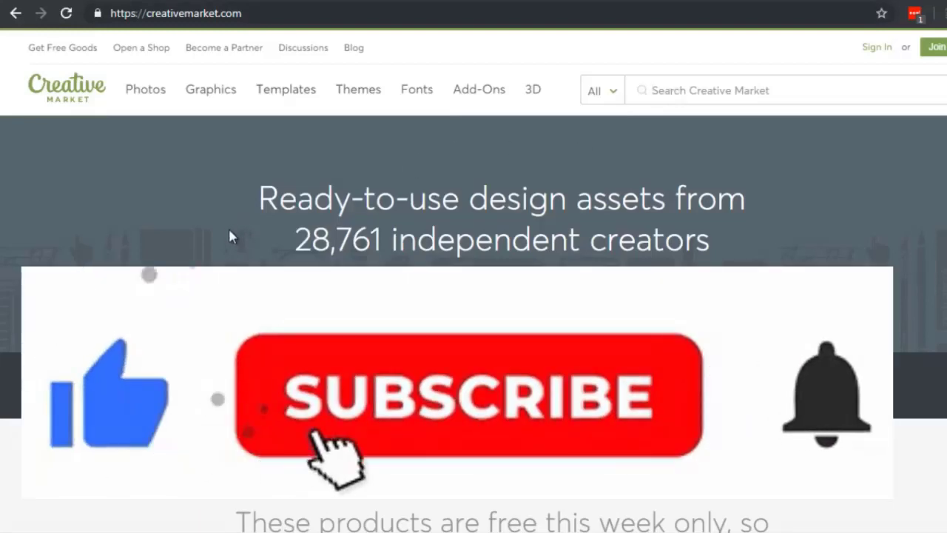
pyautogui.write('youtube')
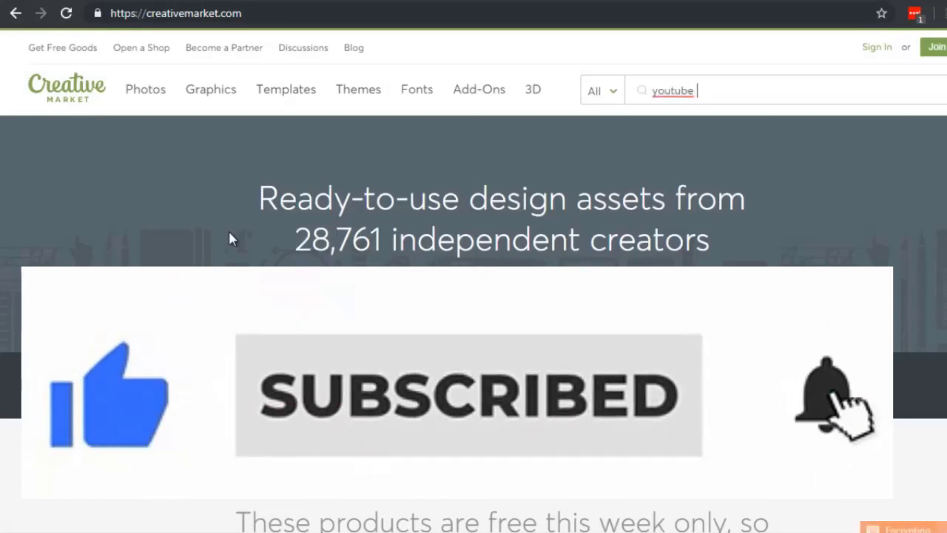
pyautogui.write(' thumbna')
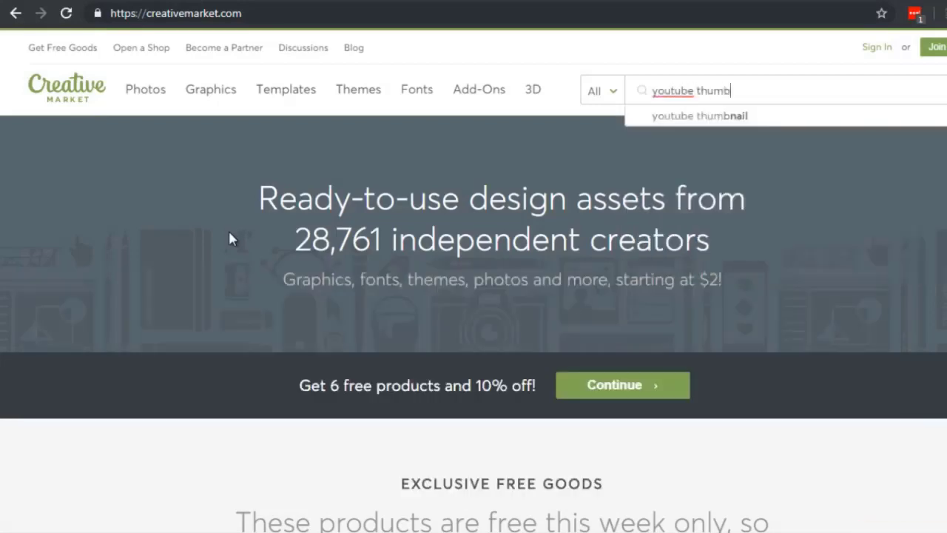
pyautogui.write('il')
pyautogui.press('Return')
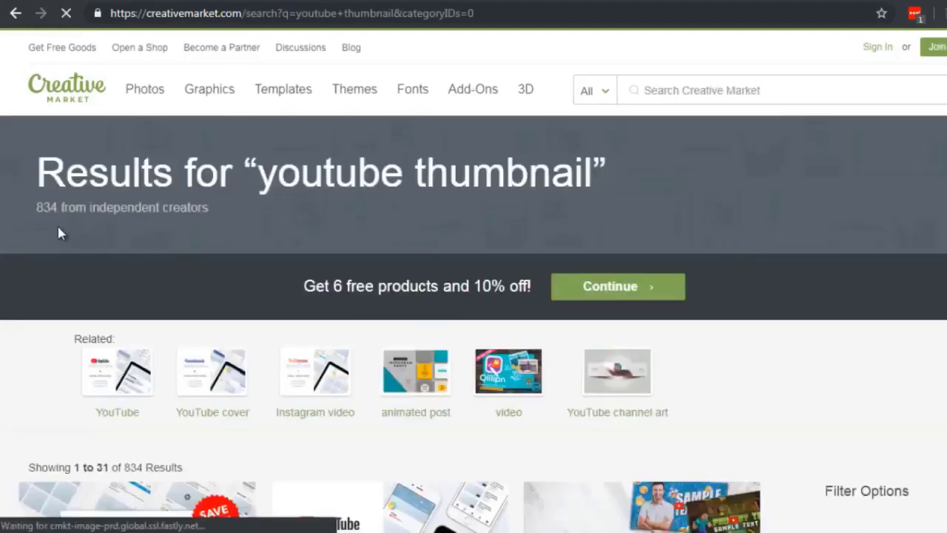
# Open the YouTube Social Media Template Pack and the YouTube Thumbnails Pack from the search results in new tabs.
pyautogui.scroll(-5, 57, 223)
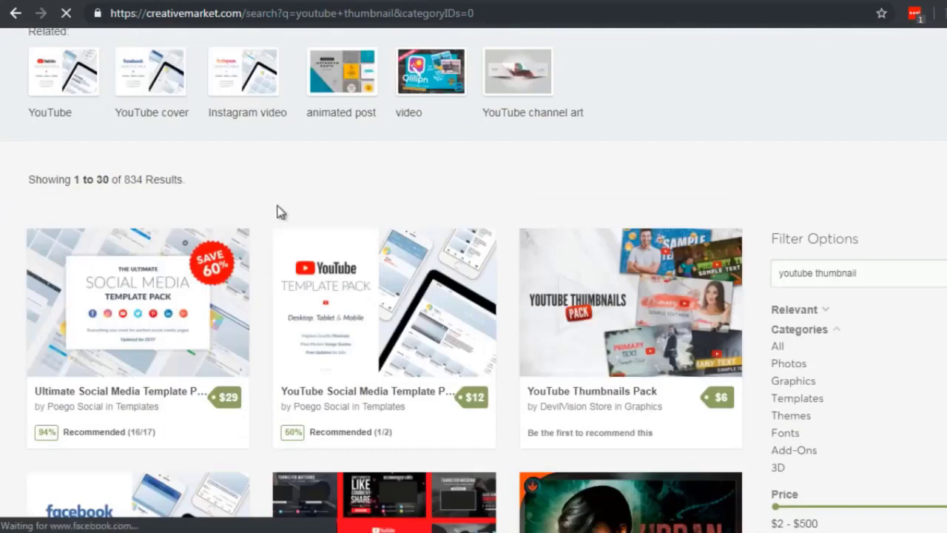
pyautogui.scroll(-1, 275, 211)
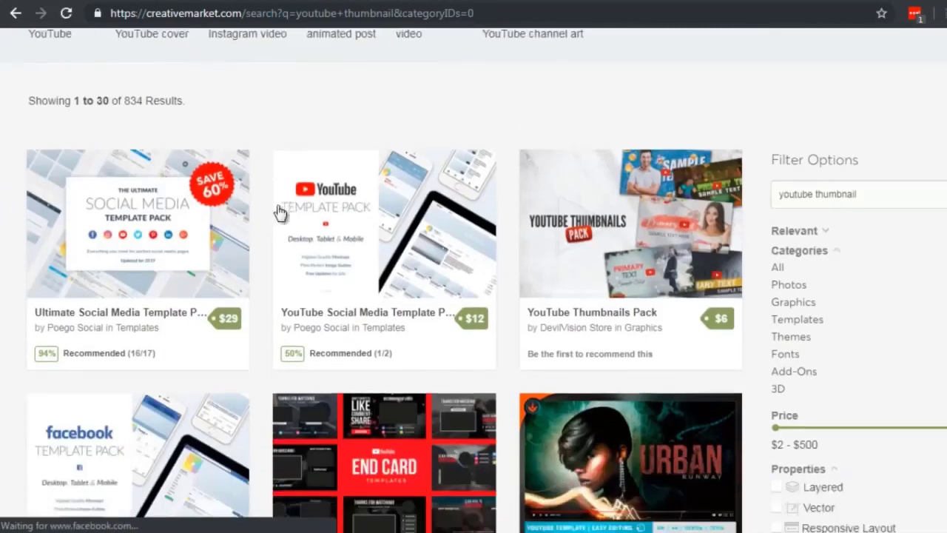
pyautogui.rightClick(346, 209)
pyautogui.click(388, 224)
pyautogui.rightClick(612, 206)
pyautogui.click(630, 222)
# Browse the remaining thumbnail templates in the Creative Market search results.
pyautogui.scroll(-3, 595, 231)
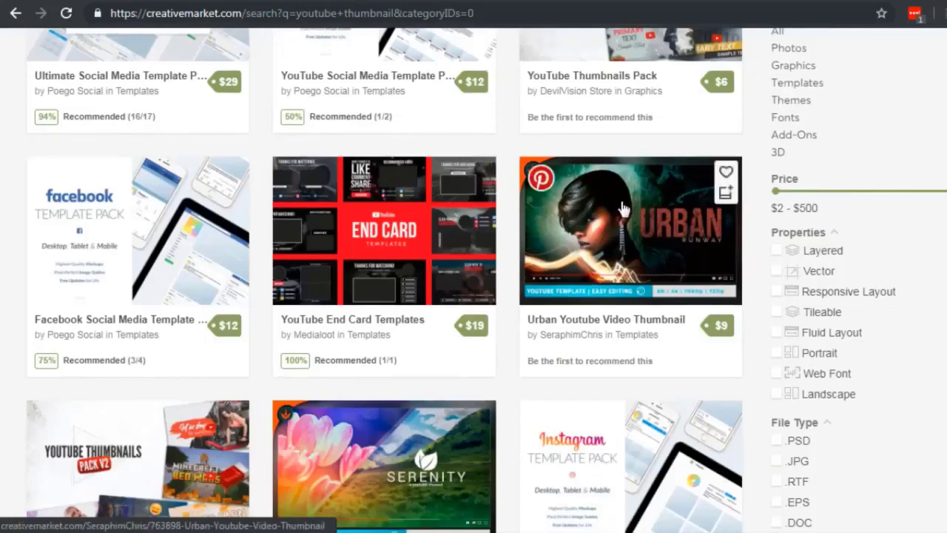
pyautogui.scroll(-3, 619, 345)
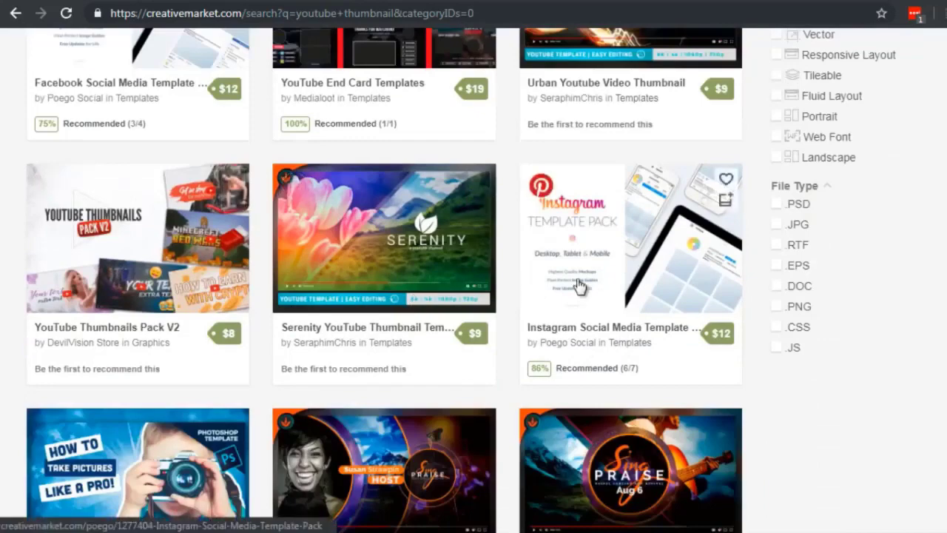
pyautogui.scroll(-3, 581, 285)
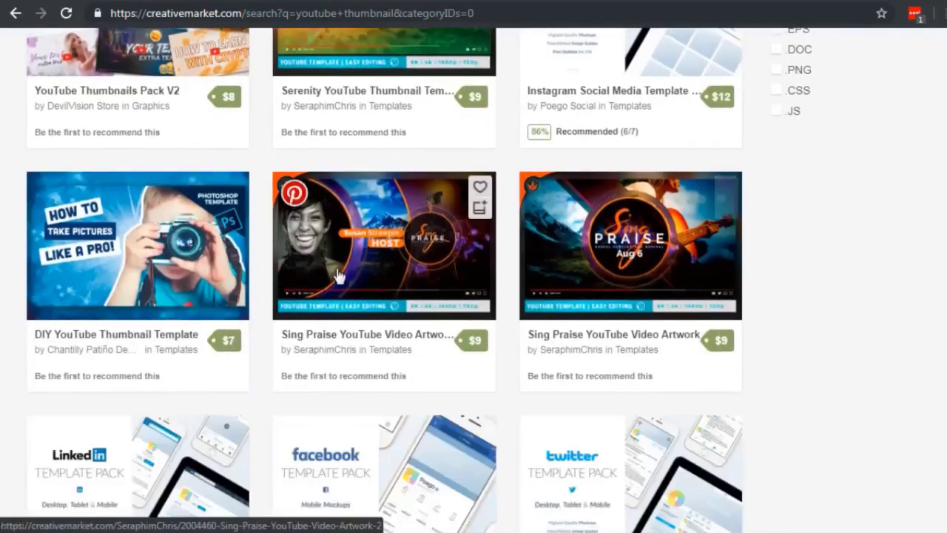
pyautogui.scroll(-3, 338, 273)
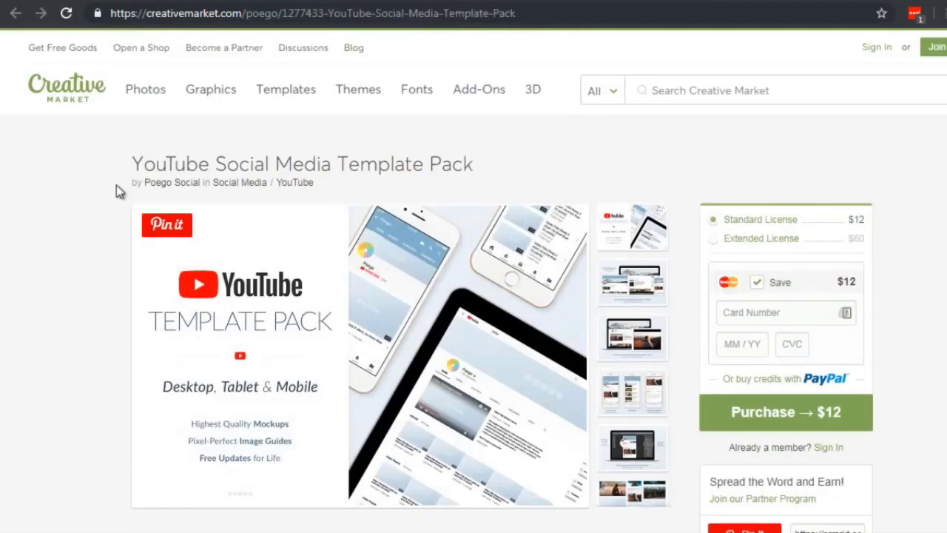
# Look over the YouTube Social Media Template Pack page, including its preview images and description.
pyautogui.scroll(-1, 117, 185)
pyautogui.scroll(-1, 116, 190)
pyautogui.scroll(1, 116, 191)
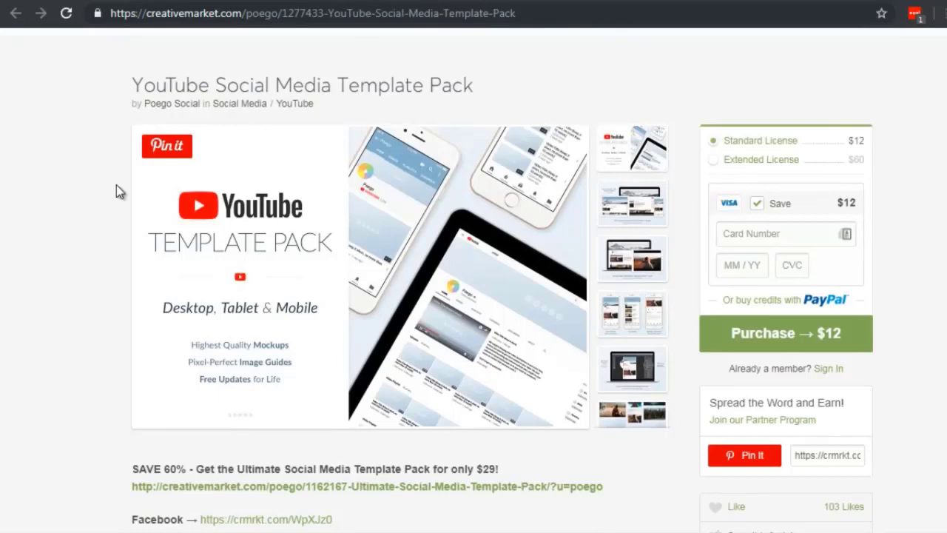
pyautogui.scroll(-2, 116, 185)
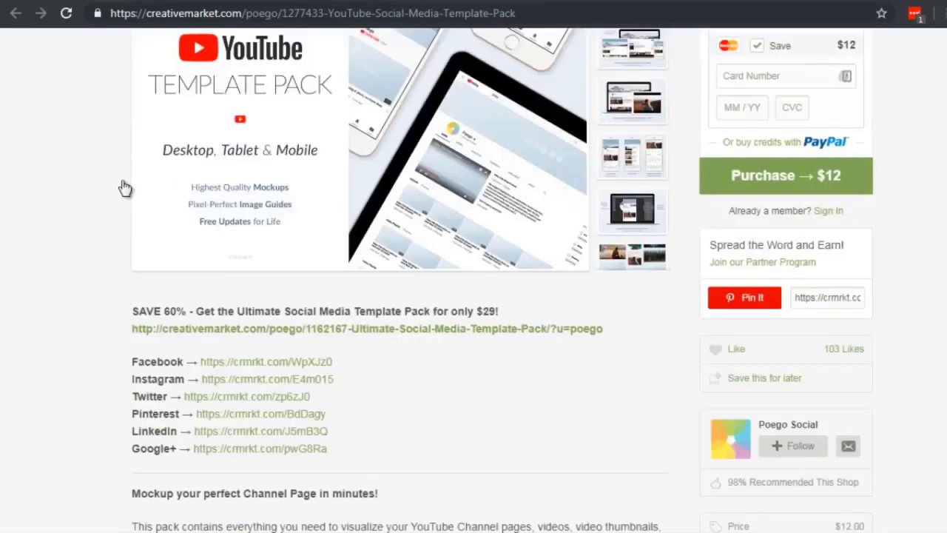
# Switch to the YouTube Thumbnails Pack page and look over its preview image and feature description.
pyautogui.click(318, 125)
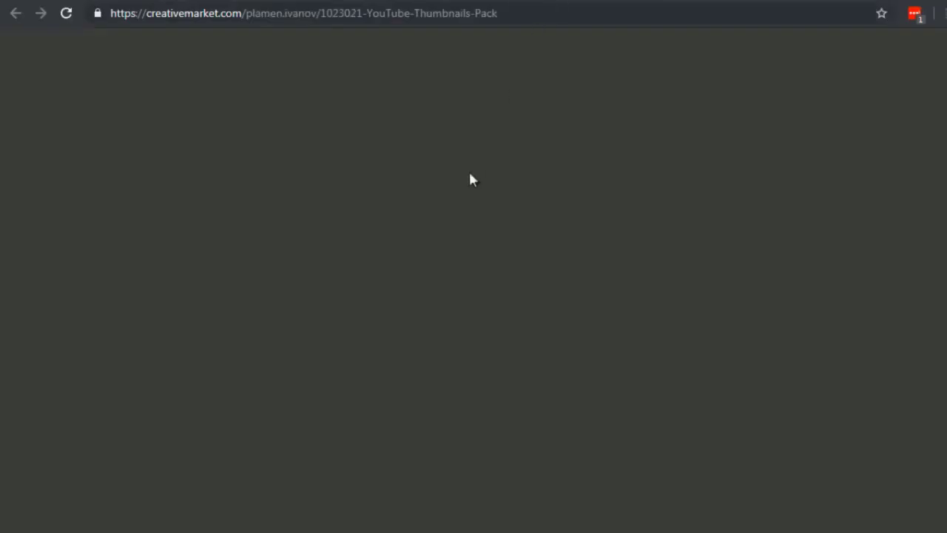
pyautogui.scroll(-2, 471, 180)
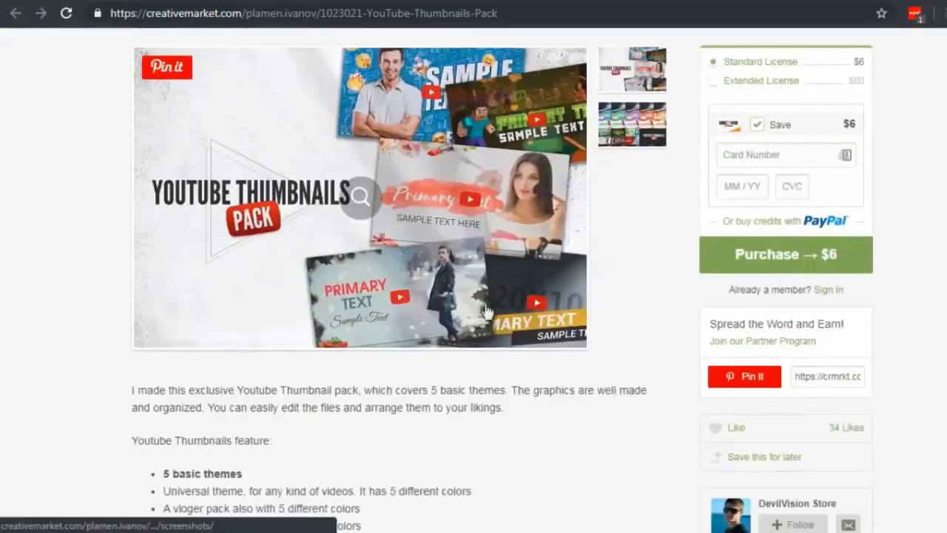
pyautogui.scroll(1, 360, 197)
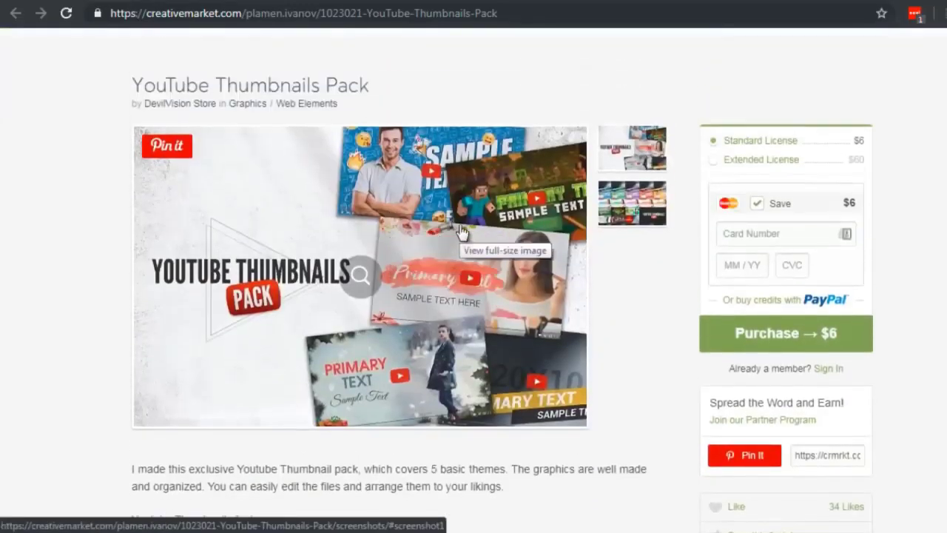